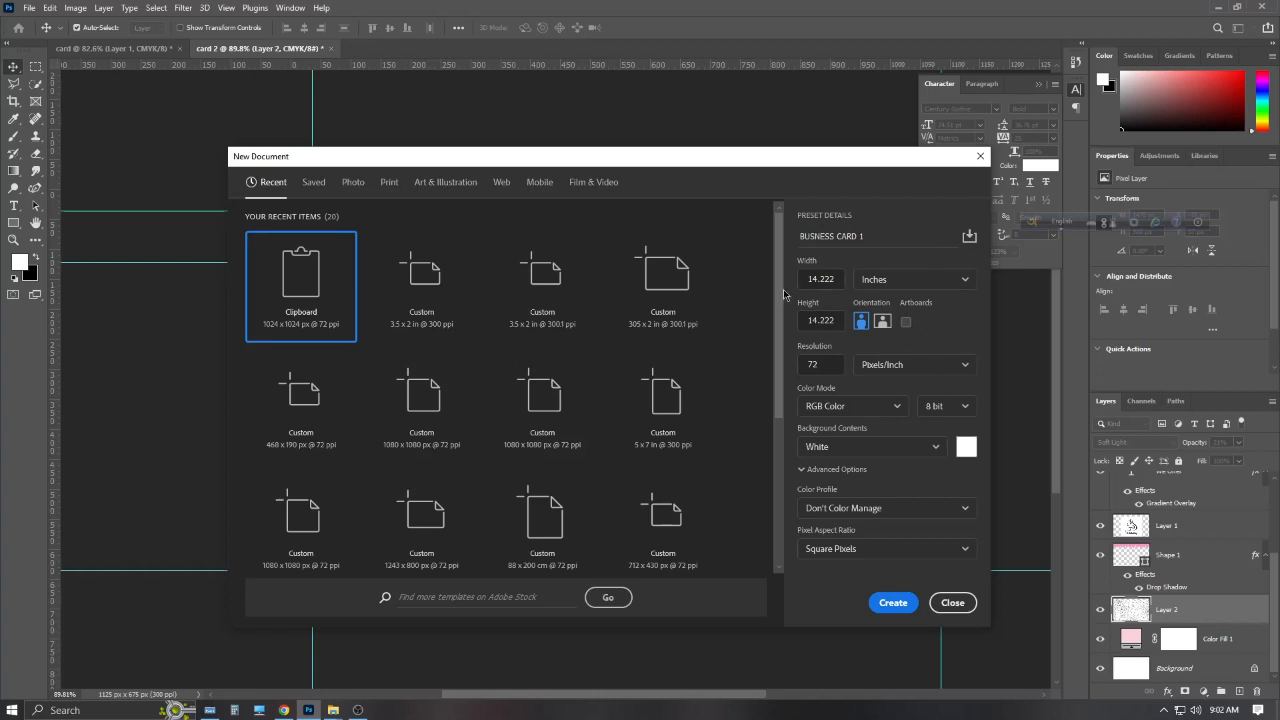
Set the new document's height to 2 inches and its resolution to 300 pixels per inch
left_click(828, 328)
key("BackSpace")
left_click(829, 367)
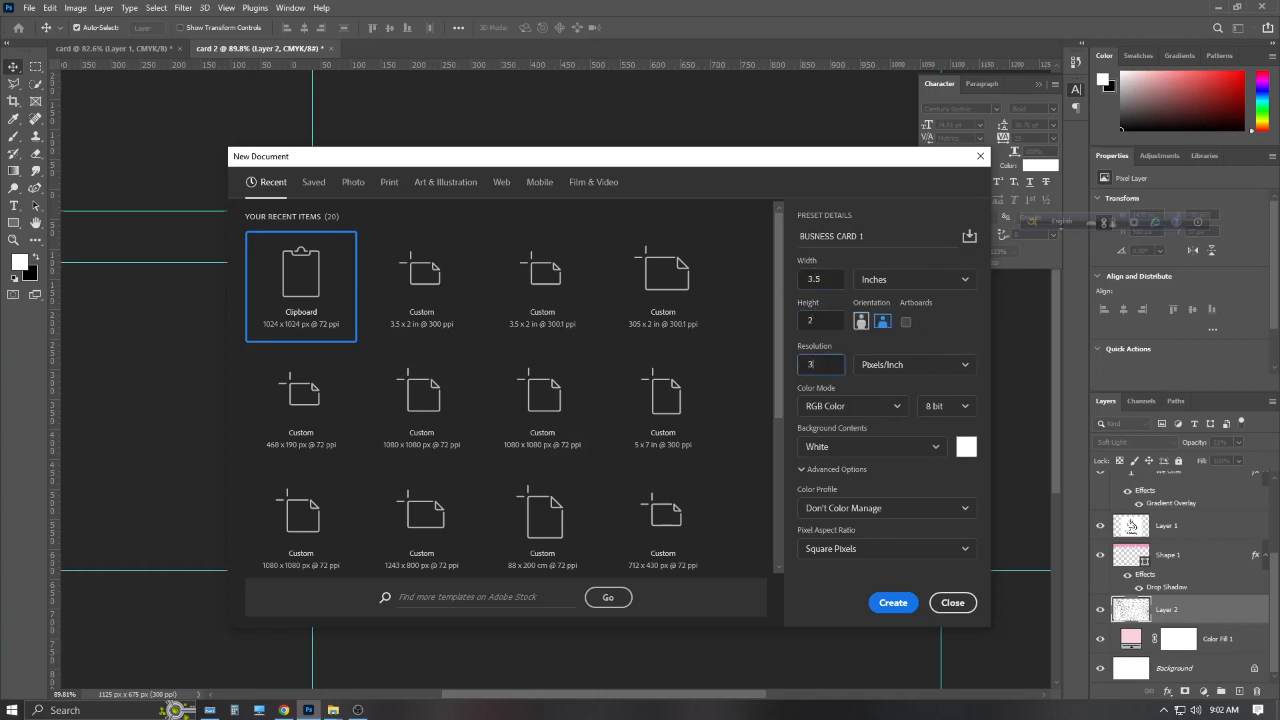
type("300")
left_click(914, 478)
Create the blank card and place guides along all four canvas edges
left_click(900, 603)
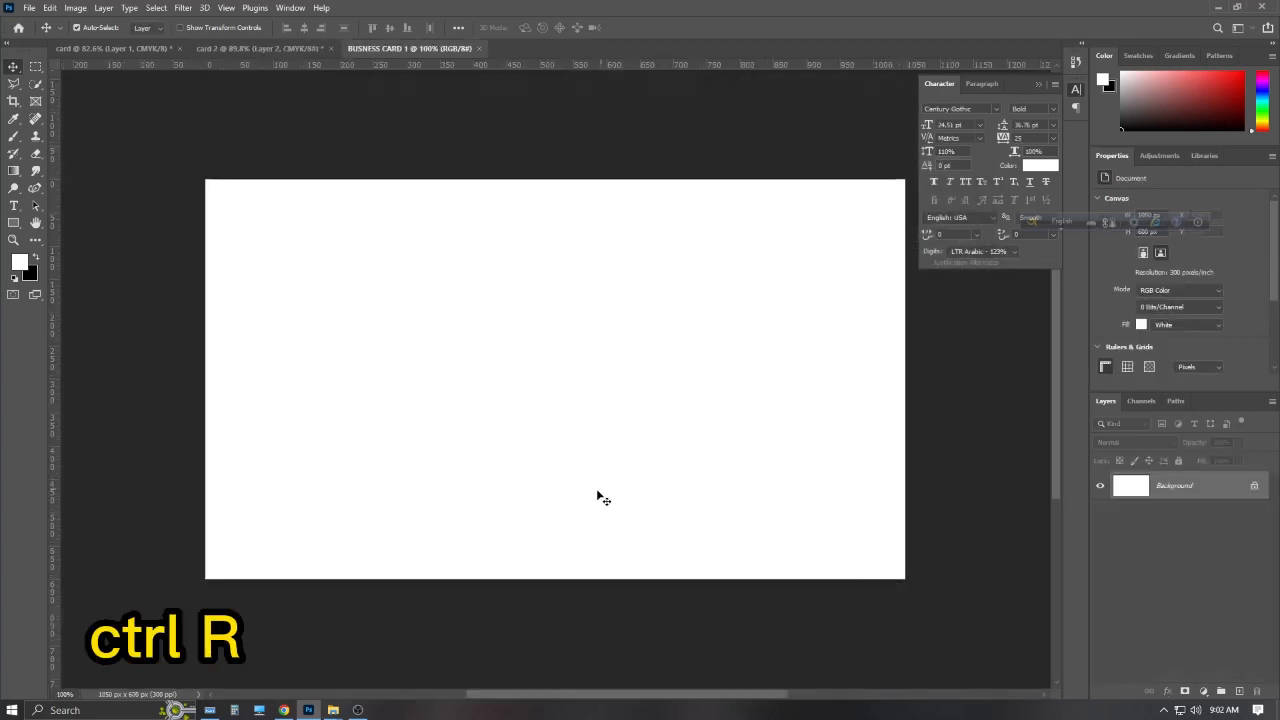
left_click_drag(566, 64, 566, 180)
left_click_drag(552, 64, 543, 578)
left_click_drag(57, 341, 205, 335)
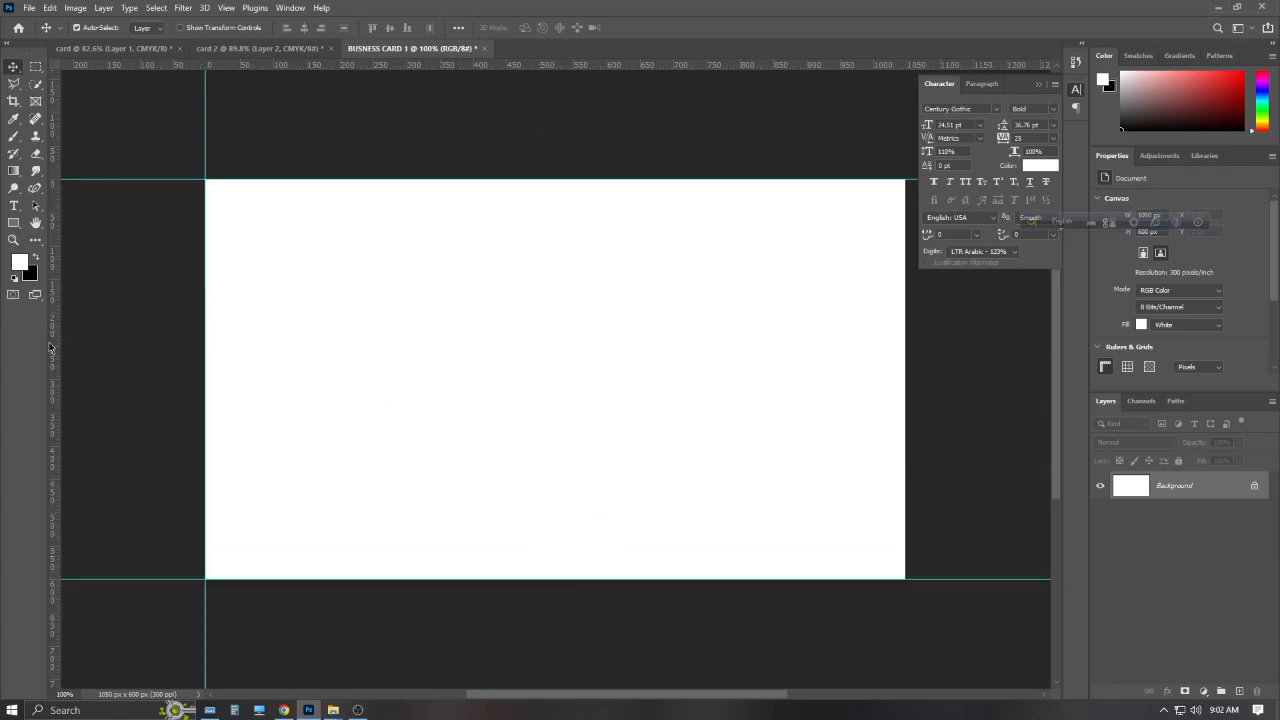
left_click_drag(60, 347, 908, 388)
Enlarge the canvas to 3.75 × 2.25 inches in Canvas Size, using inch units
scroll(752, 201, "down", 3)
left_click(75, 8)
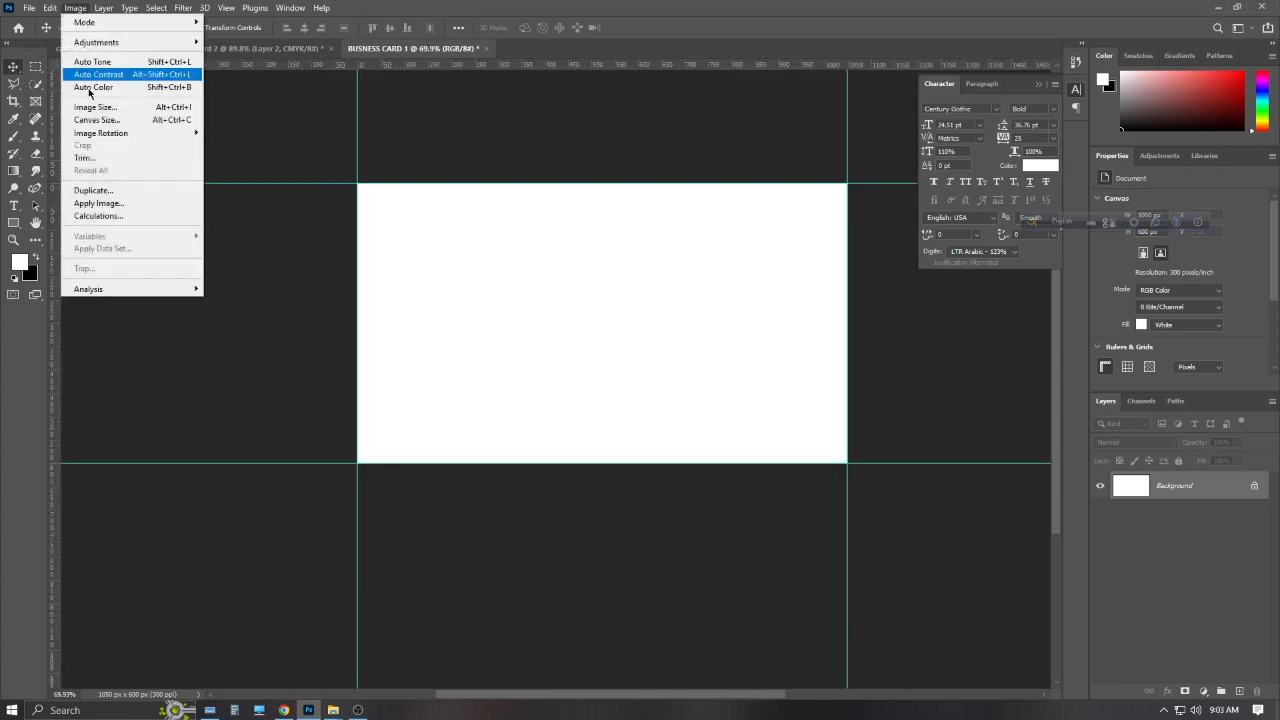
left_click(98, 121)
left_click(676, 231)
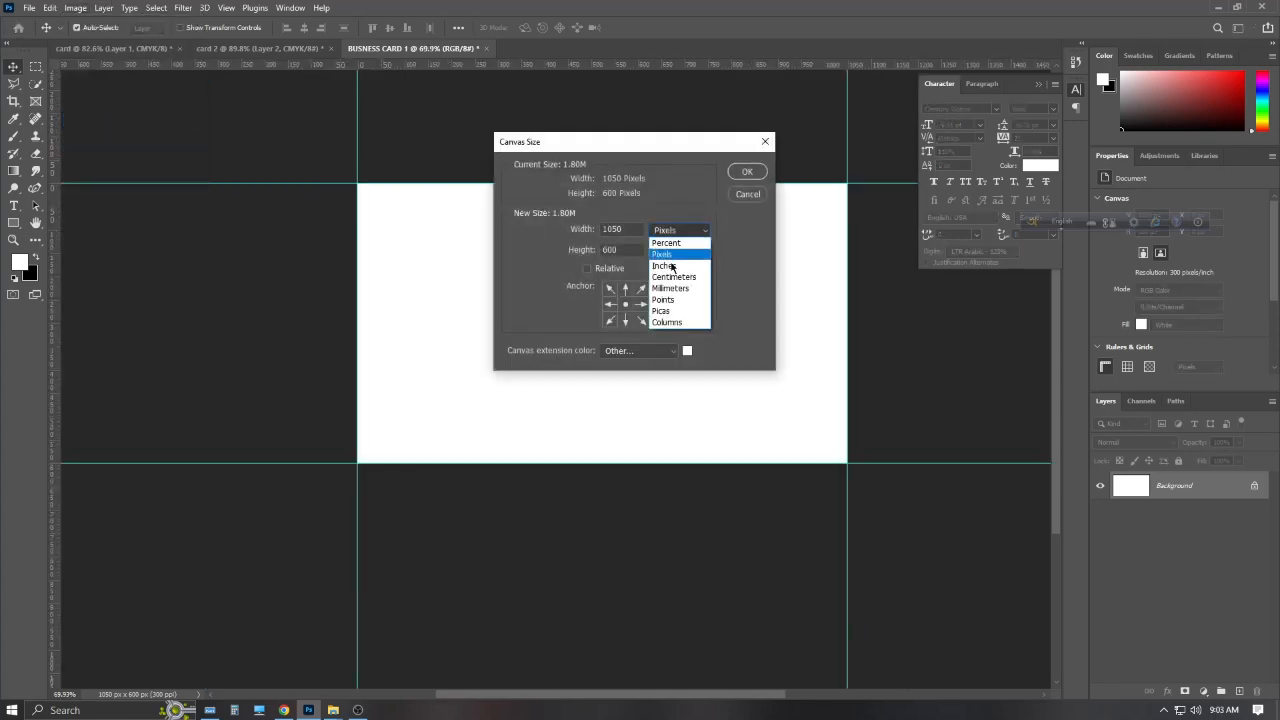
left_click(672, 268)
key("BackSpace")
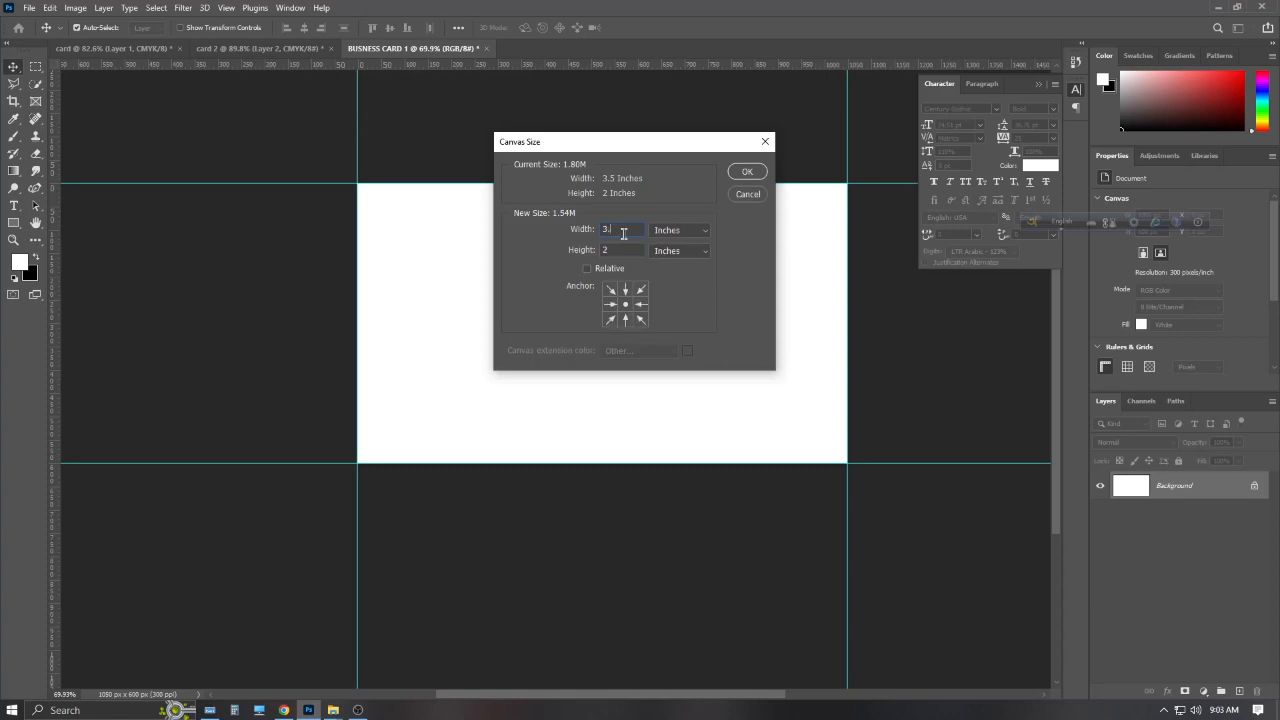
key("ctrl+z")
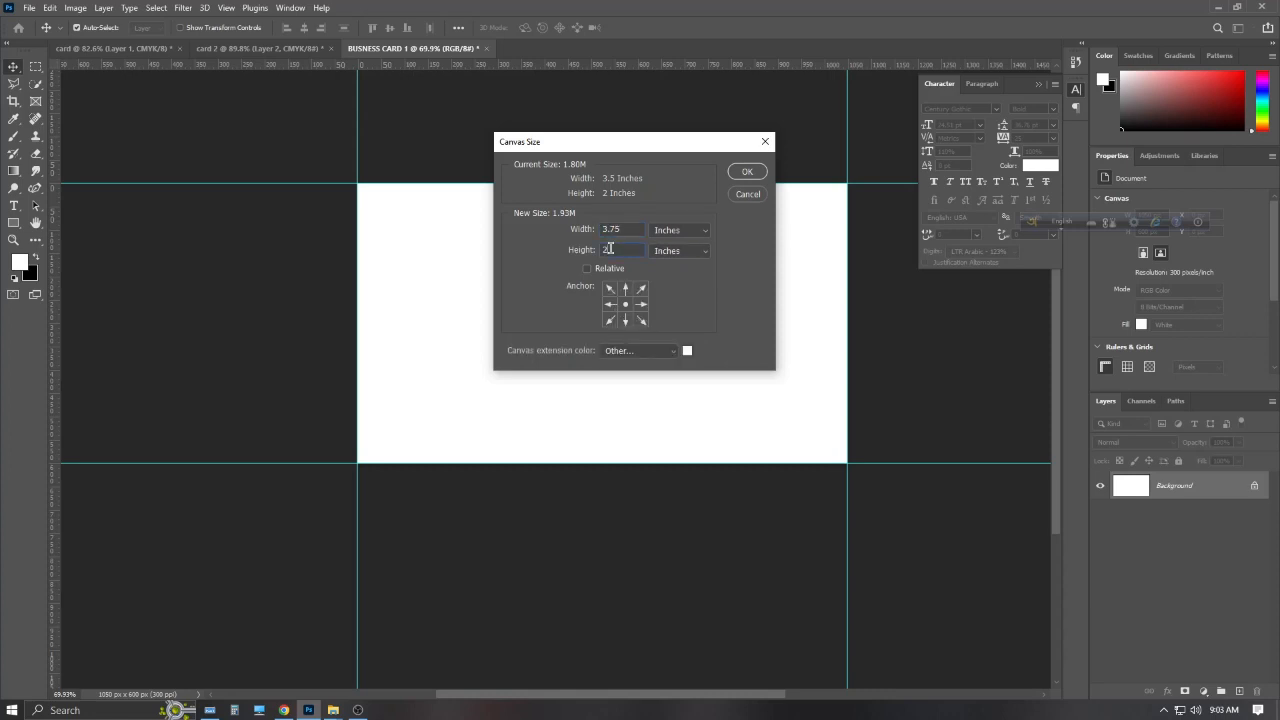
left_click(747, 172)
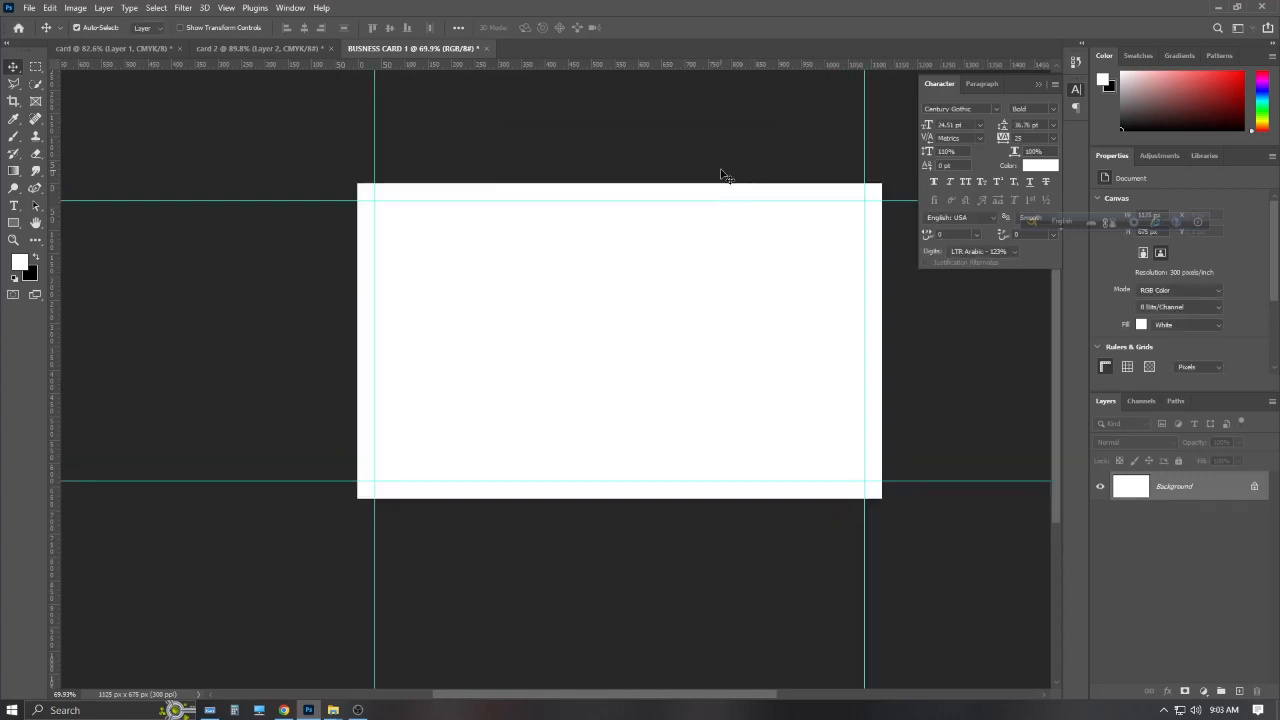
Add guides at the enlarged canvas edges plus a vertical guide at the card's centre
left_click_drag(623, 66, 614, 498)
left_click_drag(55, 300, 357, 283)
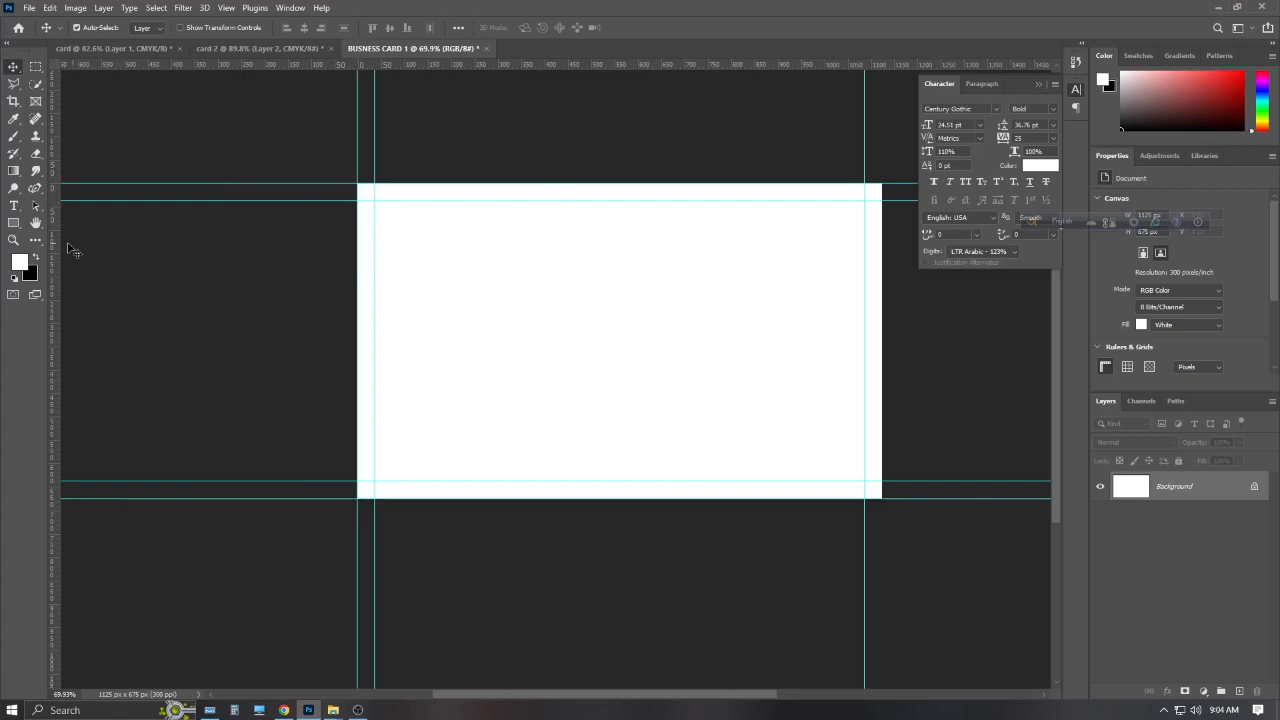
left_click_drag(55, 250, 881, 280)
scroll(604, 93, "up", 1)
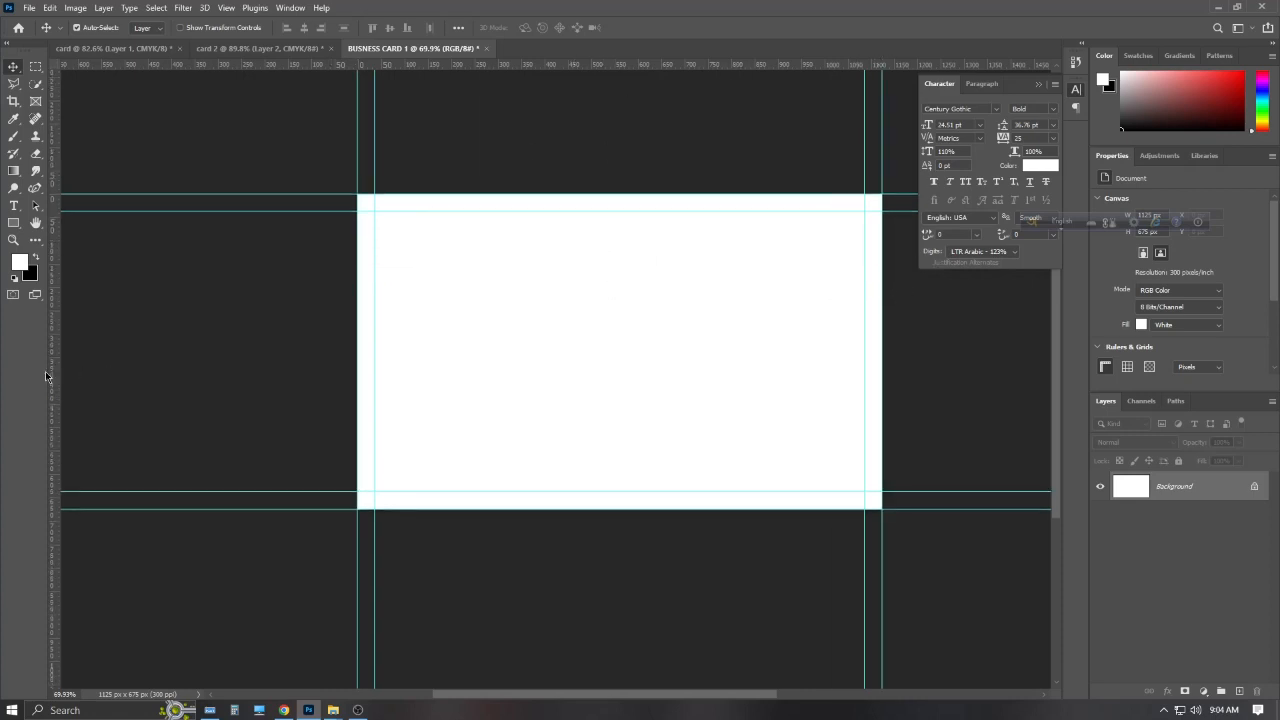
left_click_drag(53, 371, 662, 367)
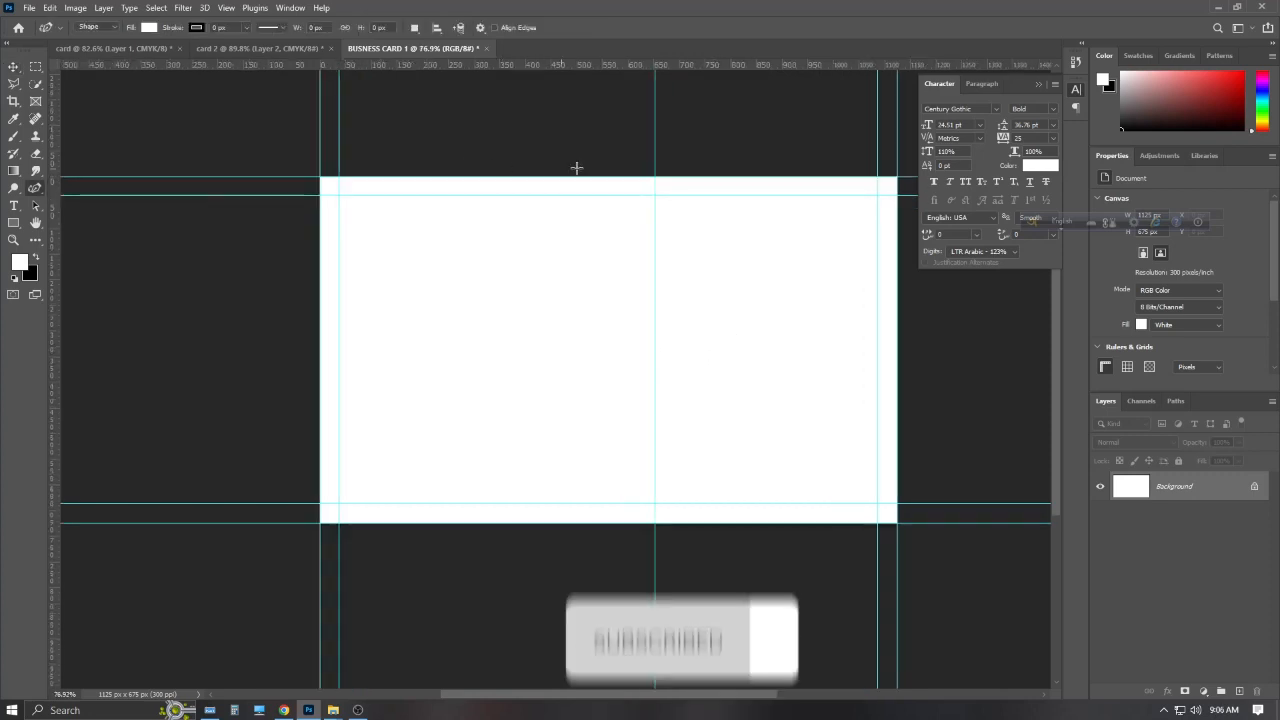
Draw a zigzag shape outline down the card's centre guide, from above the top to below the bottom
left_click(611, 106)
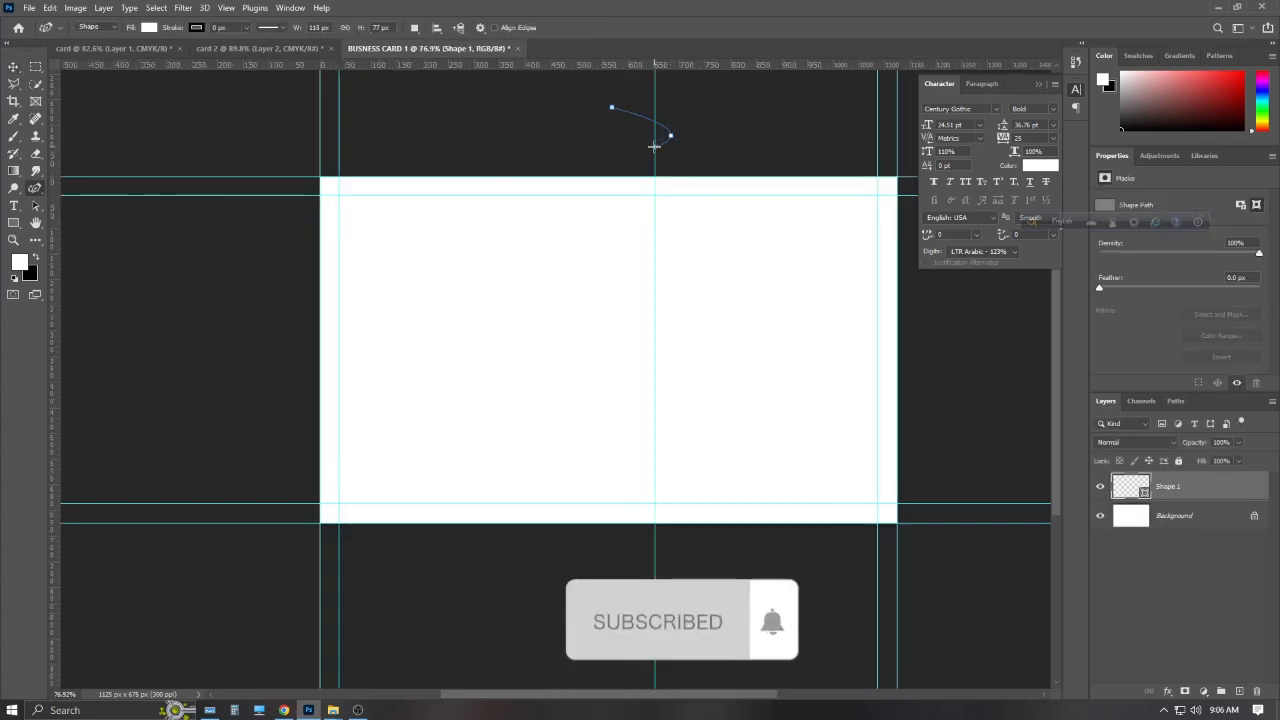
left_click(633, 168)
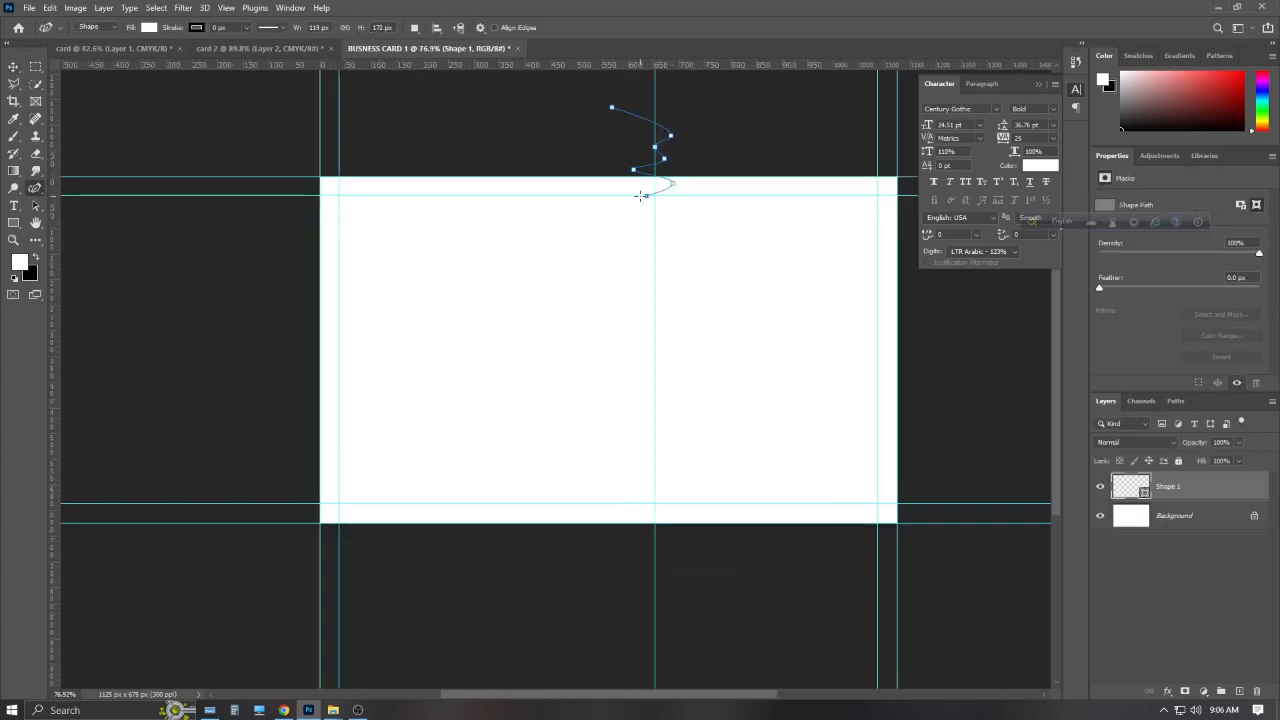
left_click(643, 280)
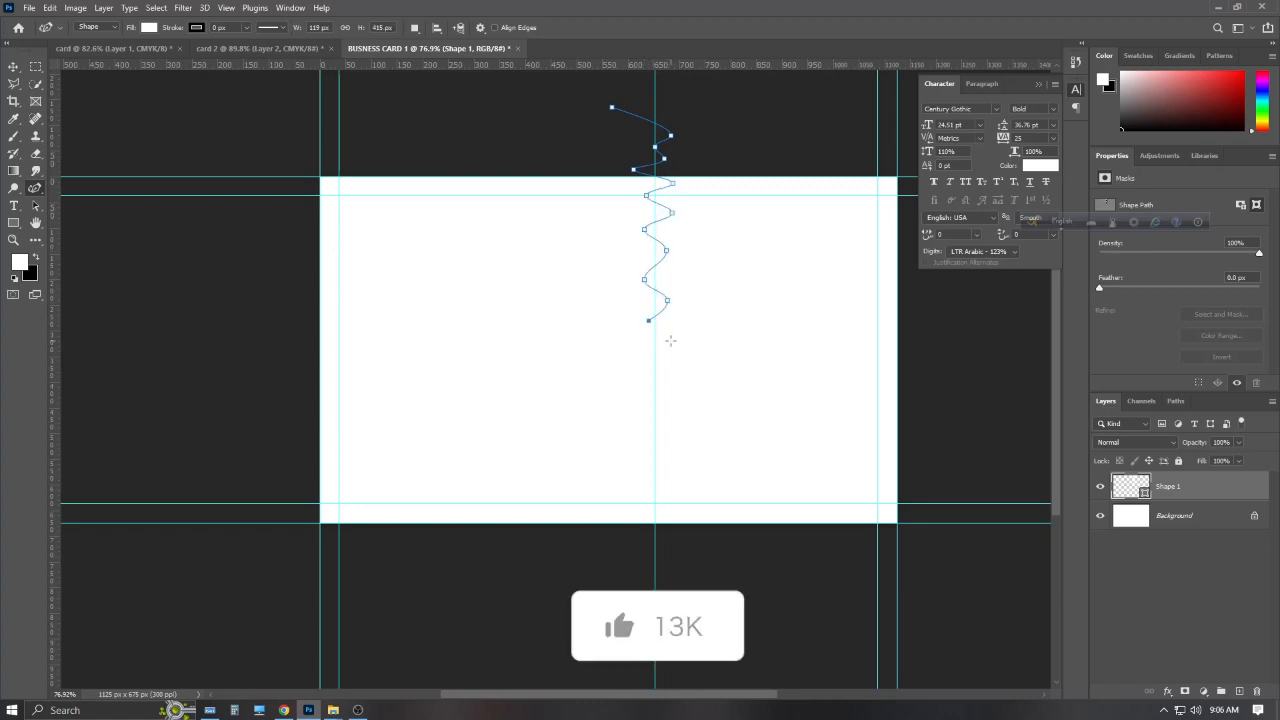
left_click(671, 341)
left_click(647, 357)
left_click(669, 373)
left_click(642, 390)
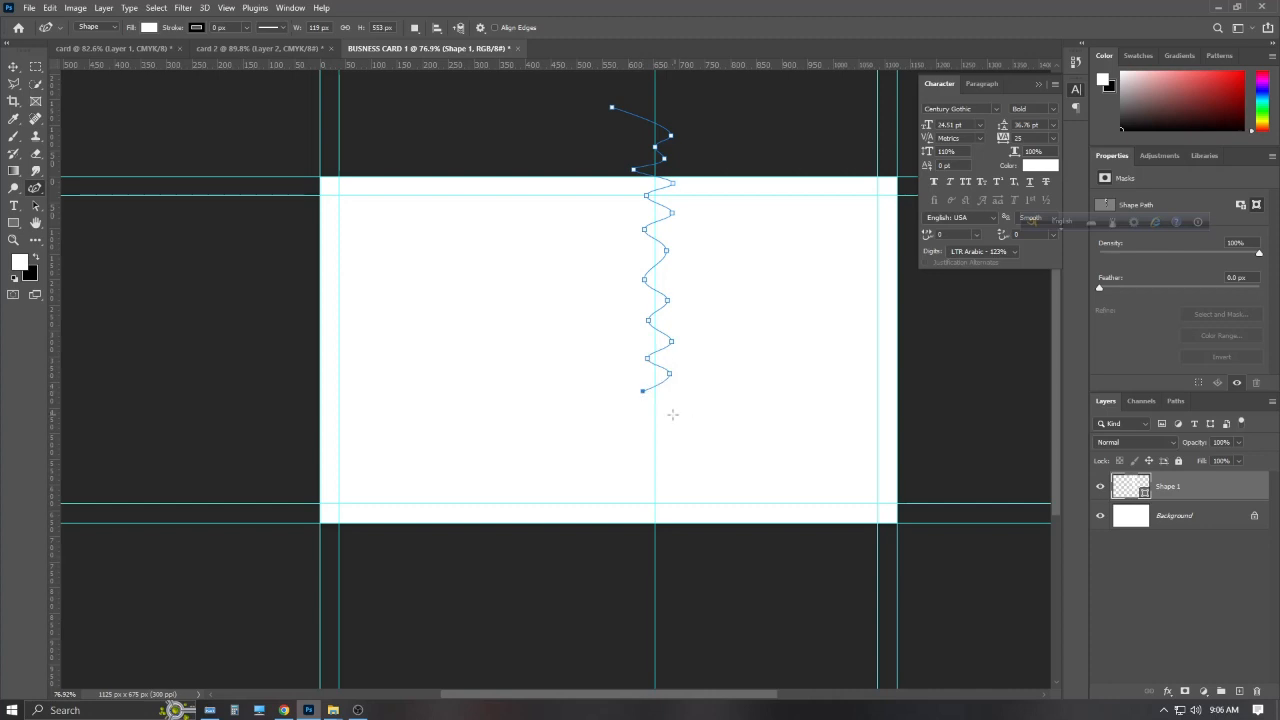
left_click(647, 459)
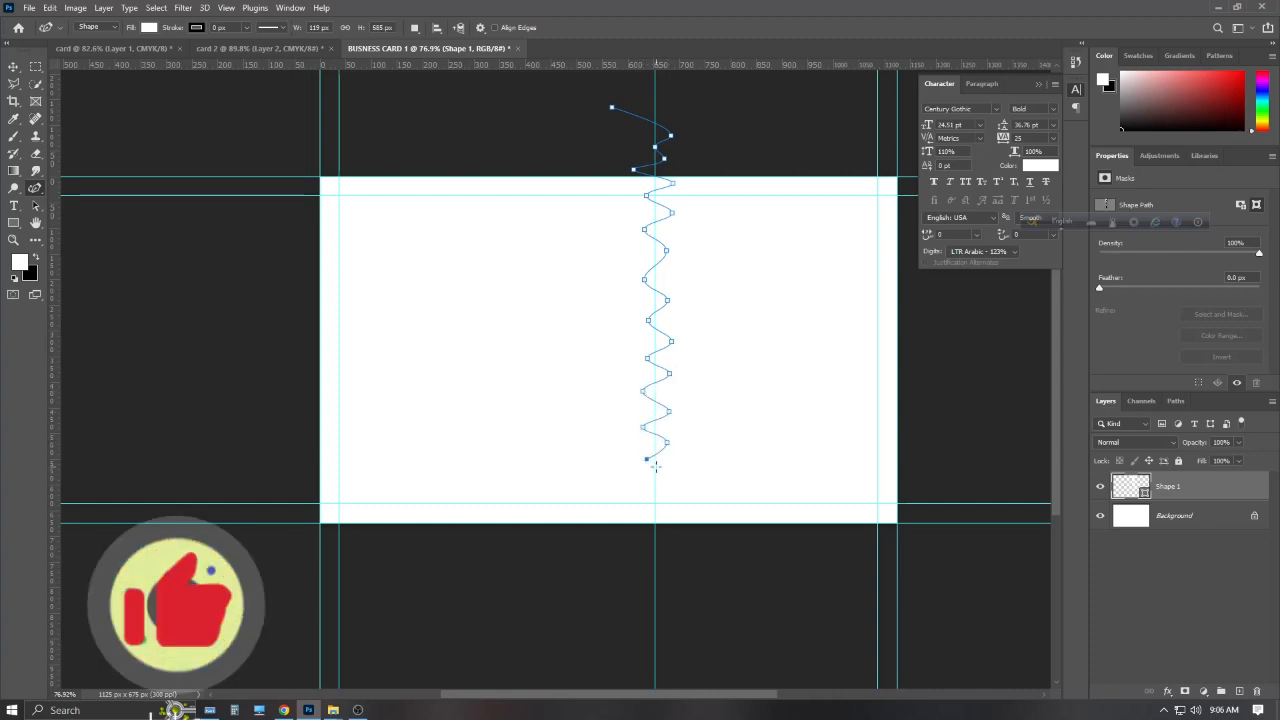
left_click(666, 477)
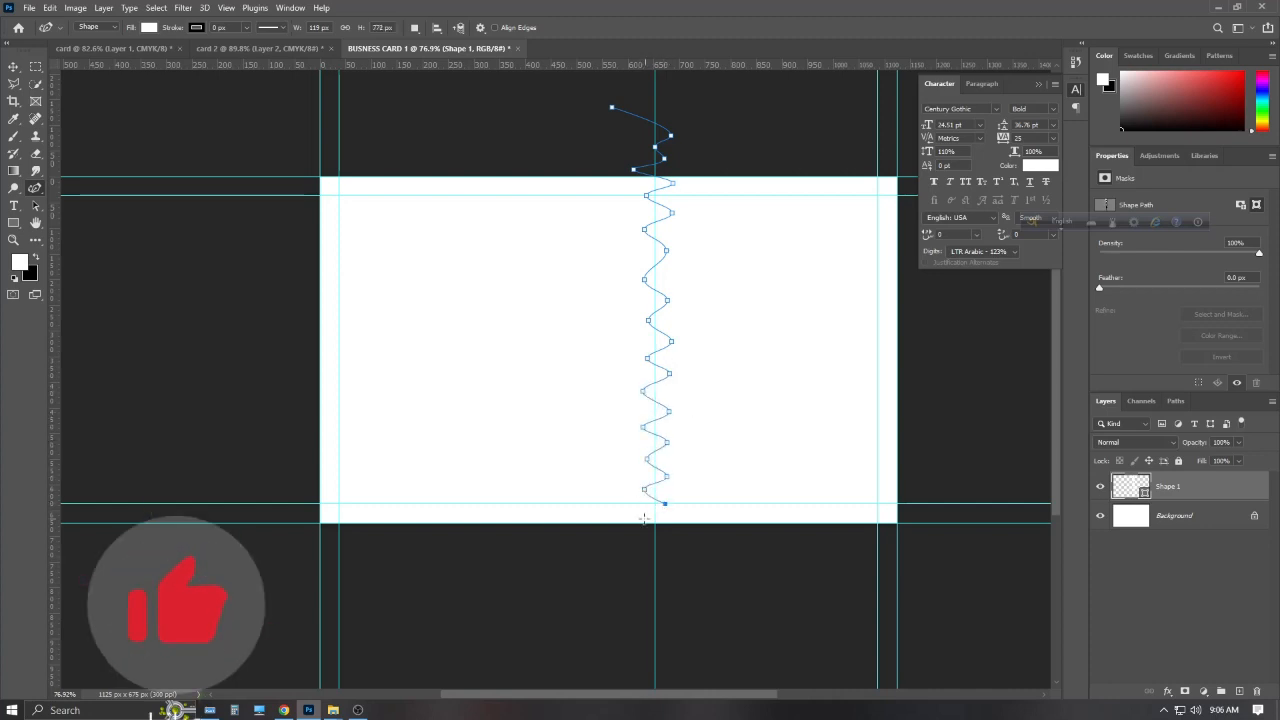
left_click(643, 521)
left_click(671, 541)
Close the shape around the left side and fill it with the pasted pink colour
left_click(251, 550)
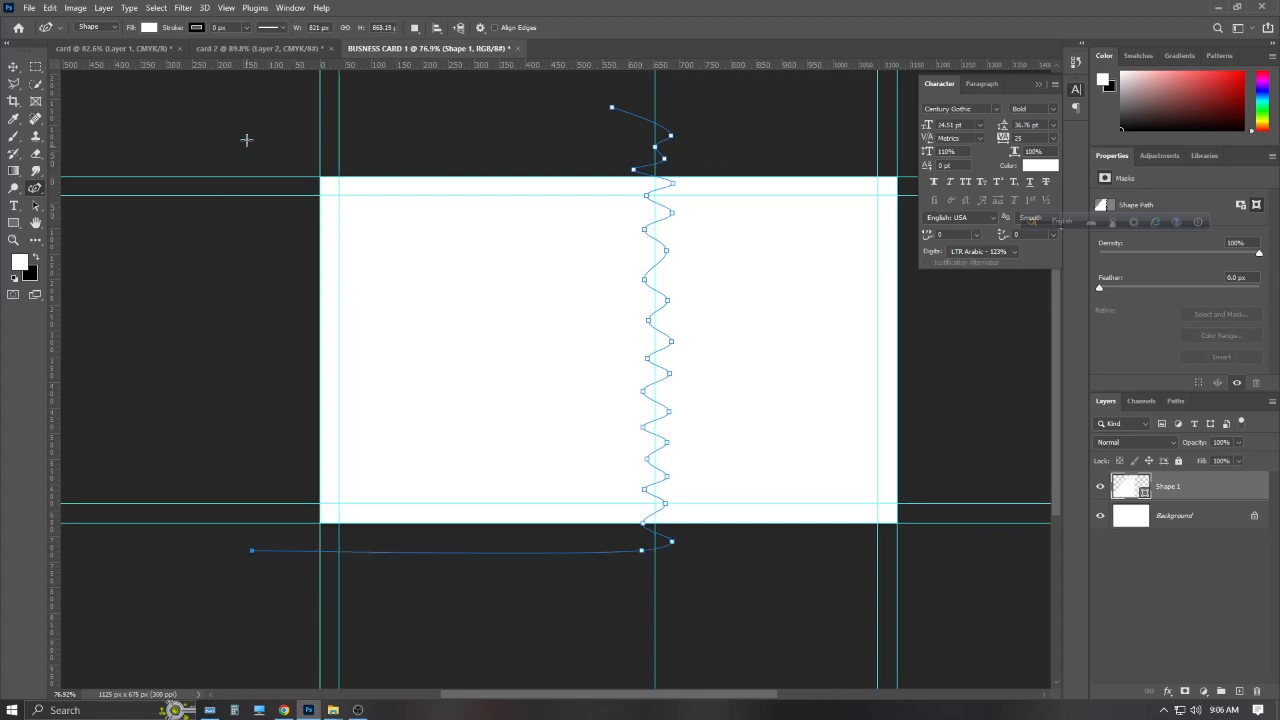
left_click(247, 139)
left_click(611, 107)
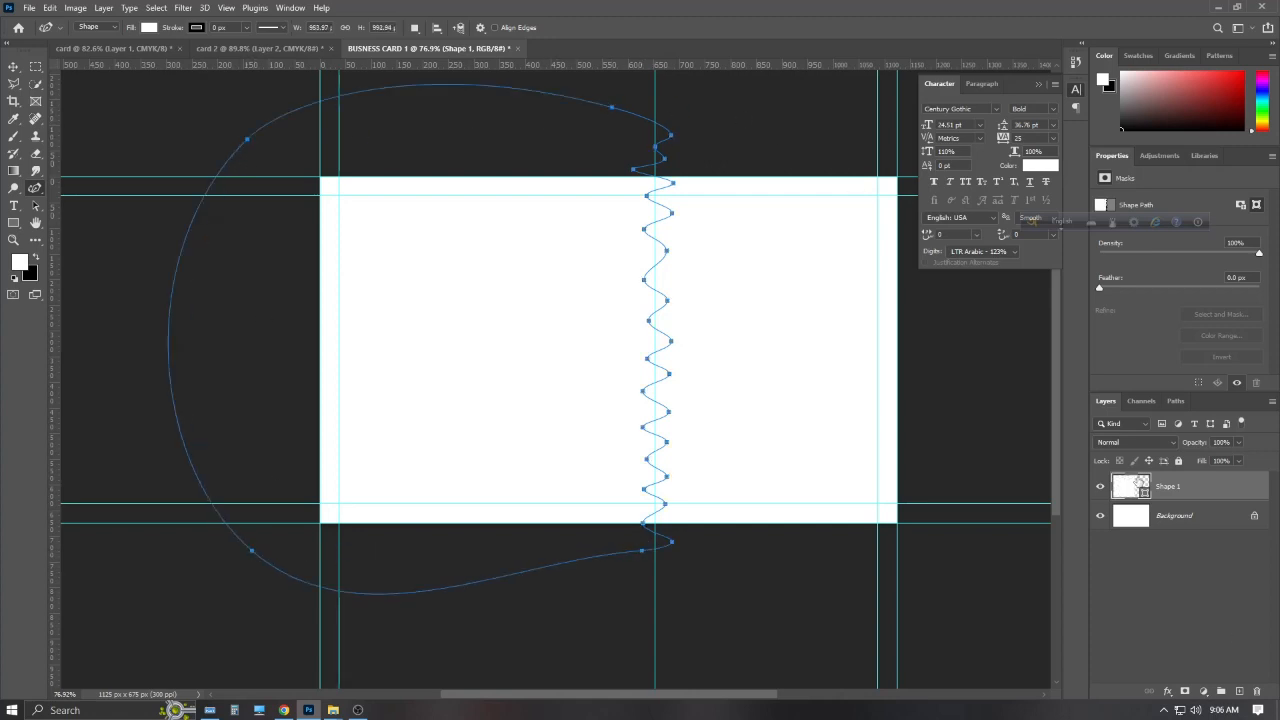
double_click(1138, 481)
key("BackSpace")
key("ctrl+v")
key("Return")
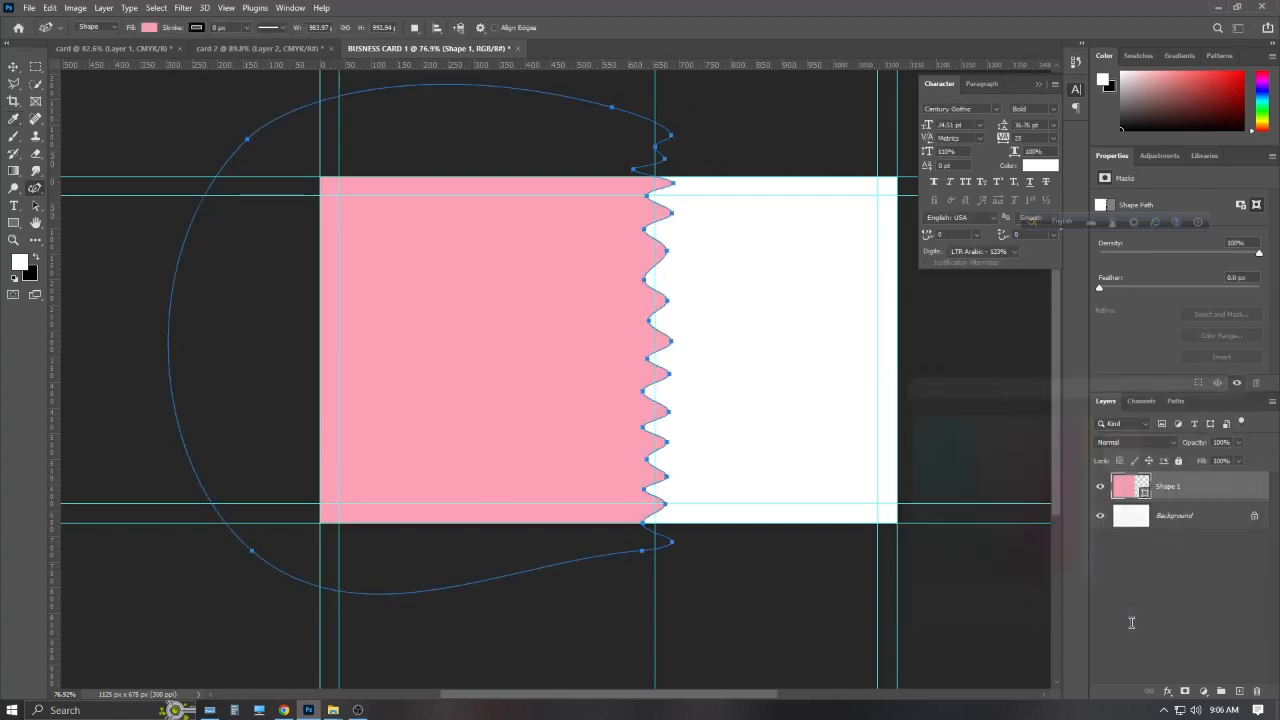
left_click(13, 67)
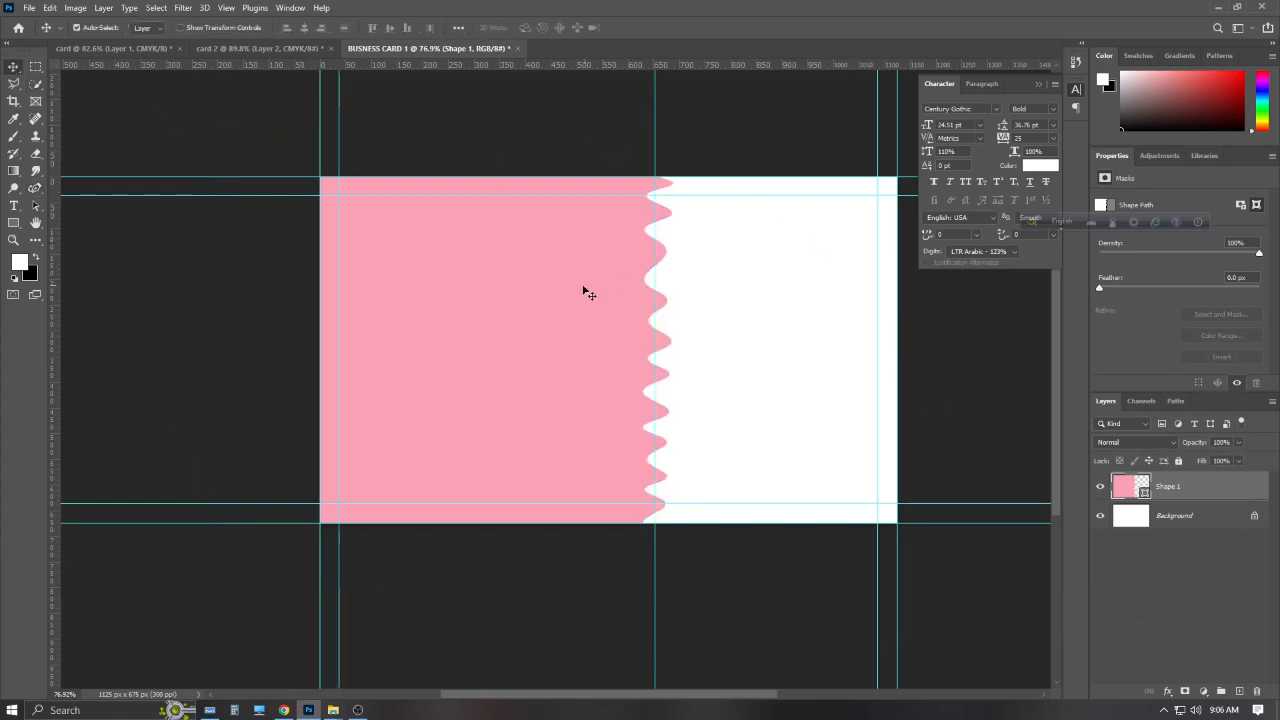
Nudge the wave shape down and paste a light pink from the palette into the background fill
left_click_drag(584, 288, 589, 288)
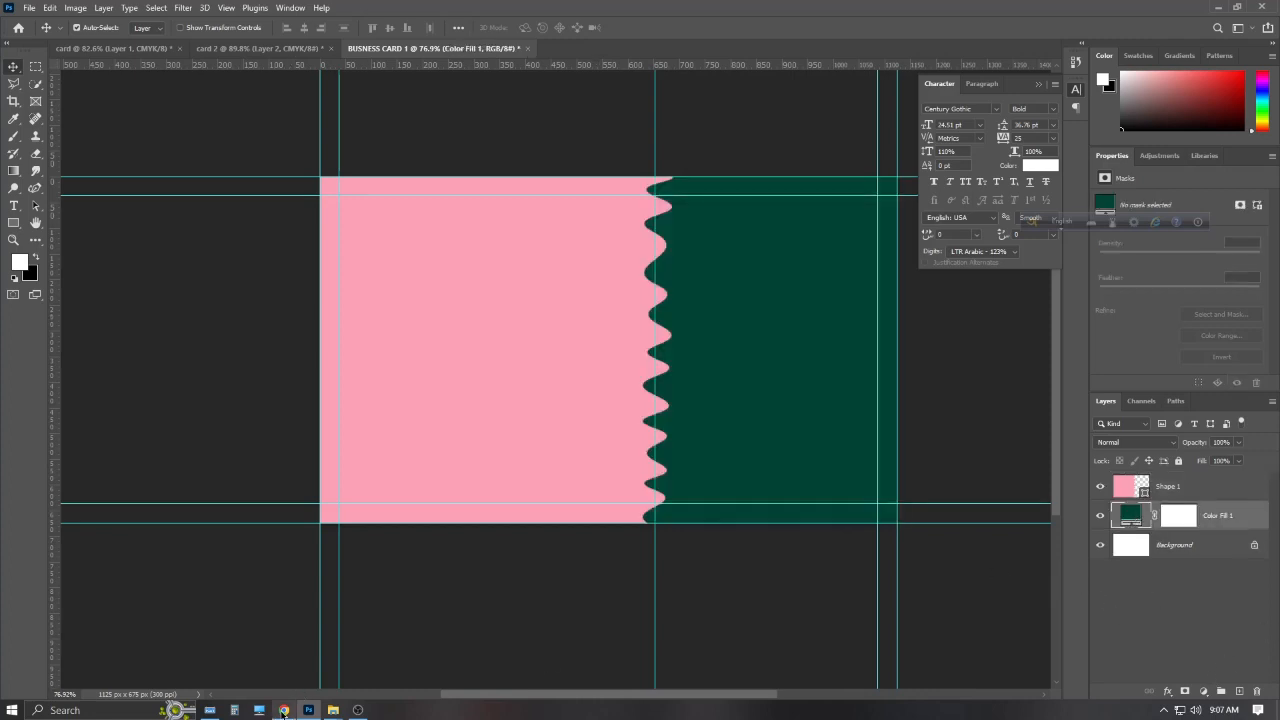
left_click(284, 710)
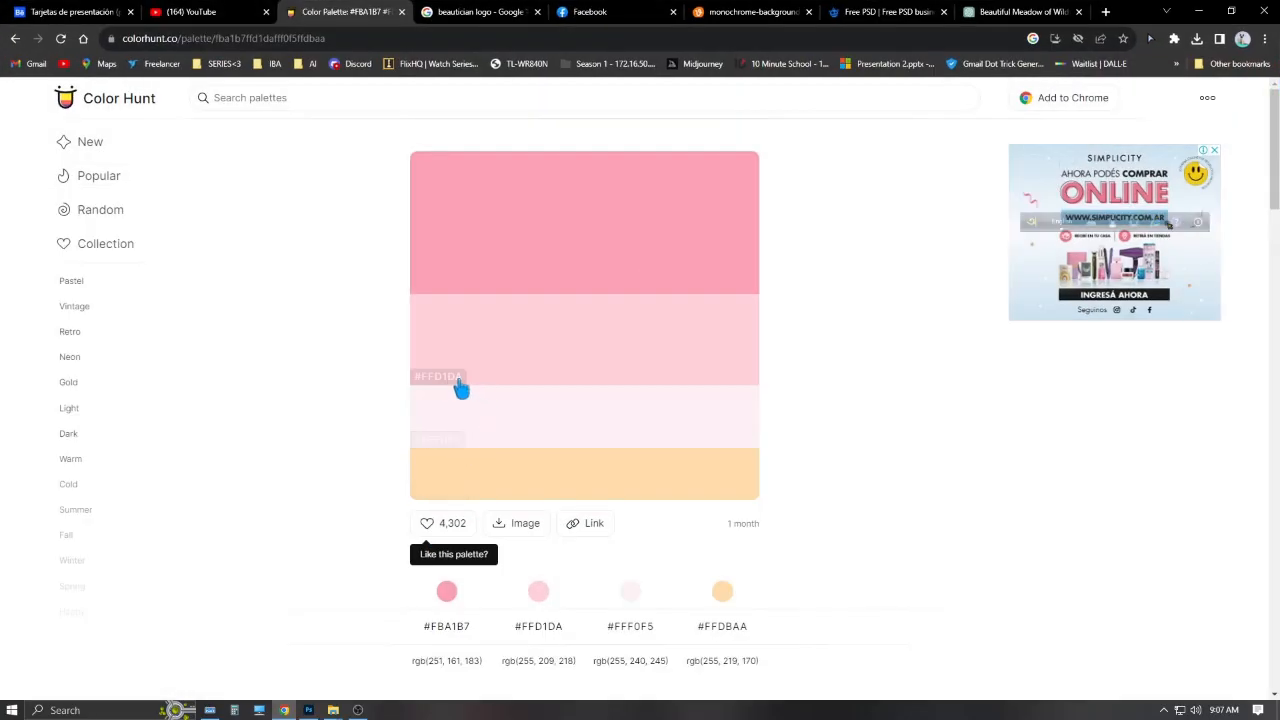
left_click(1200, 10)
double_click(1127, 517)
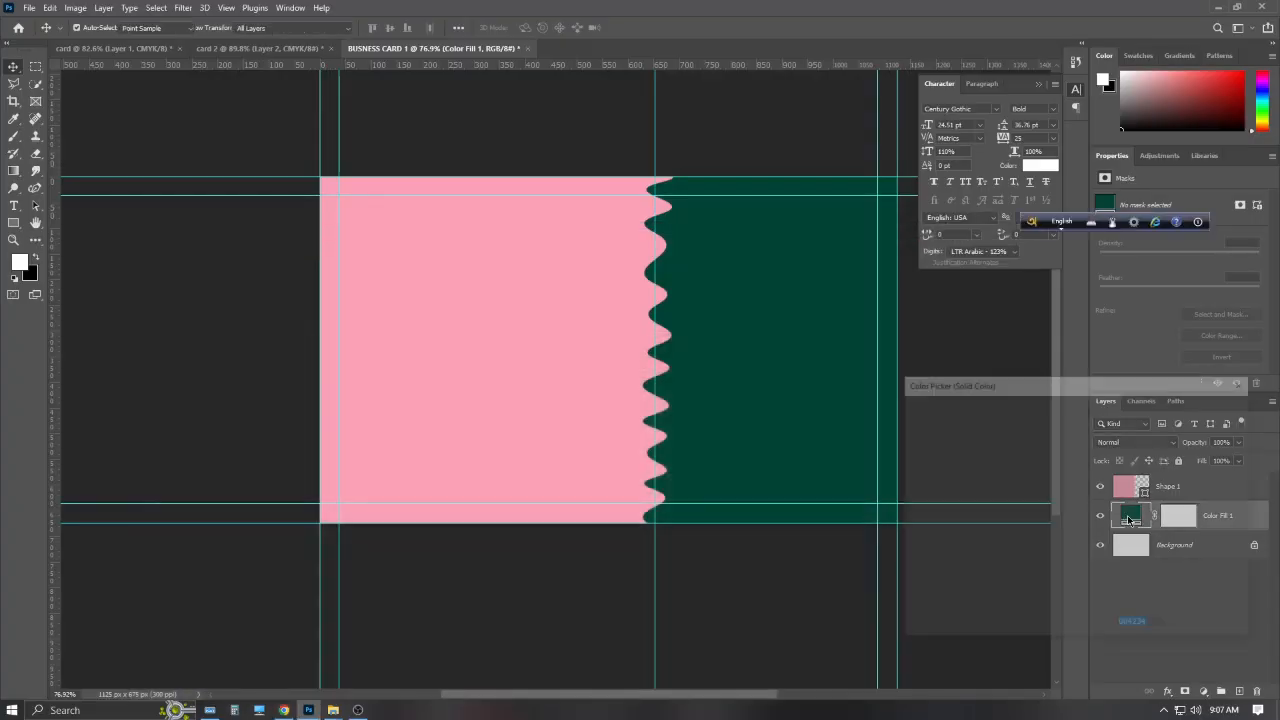
key("ctrl+v")
key("Return")
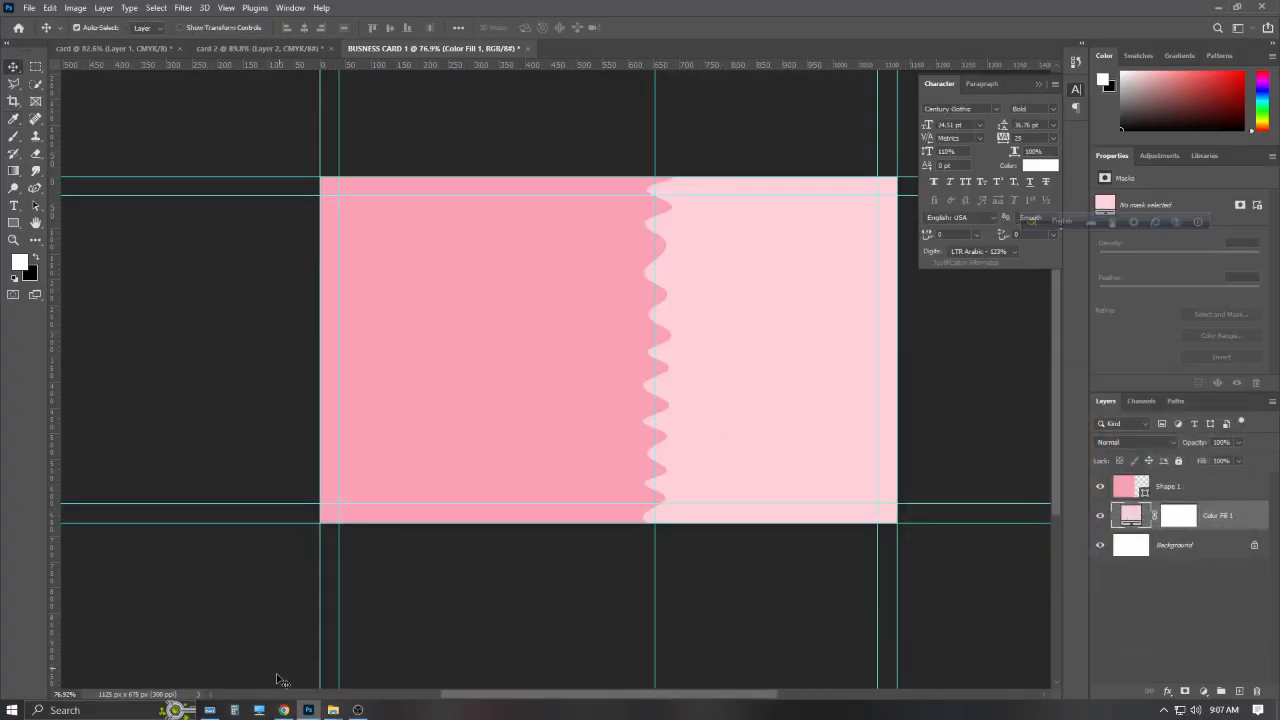
Recolour the wave shape with the light pink sampled from the background fill
left_click(284, 710)
left_click(1195, 10)
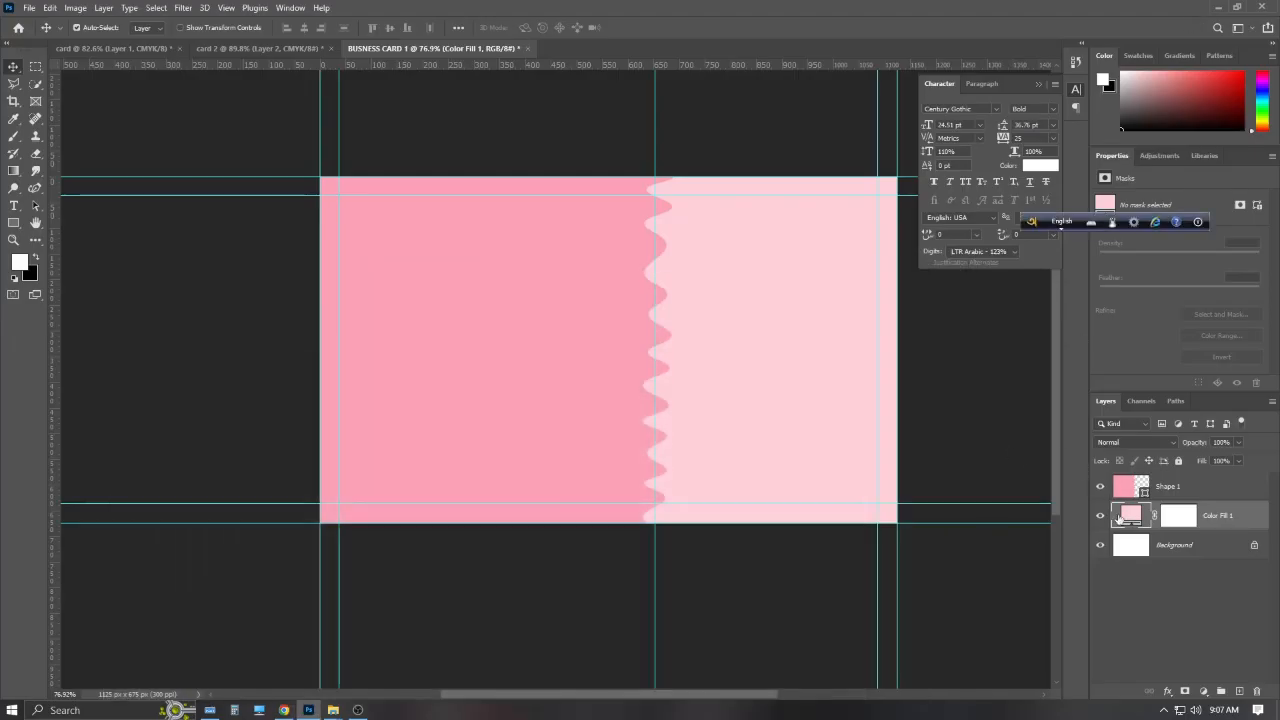
double_click(1125, 488)
left_click(1130, 517)
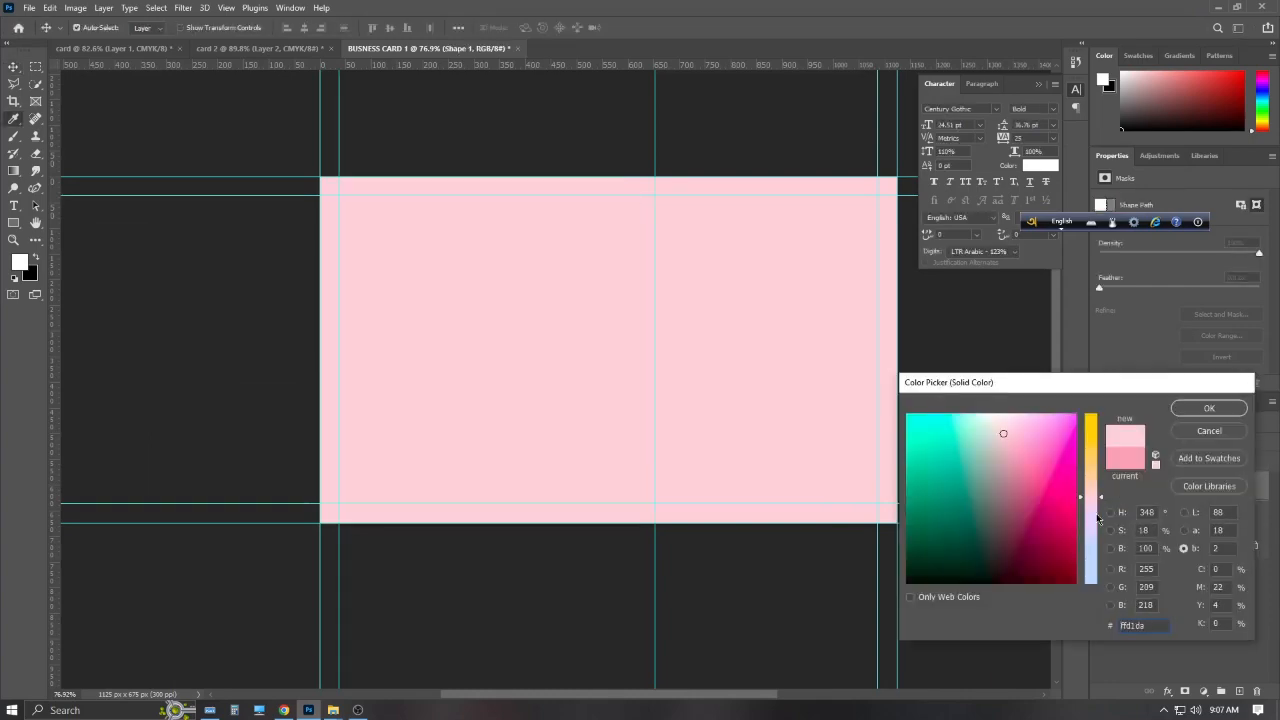
key("Return")
Change the background fill to a paler pink, then reselect the Shape 1 layer
left_click(288, 711)
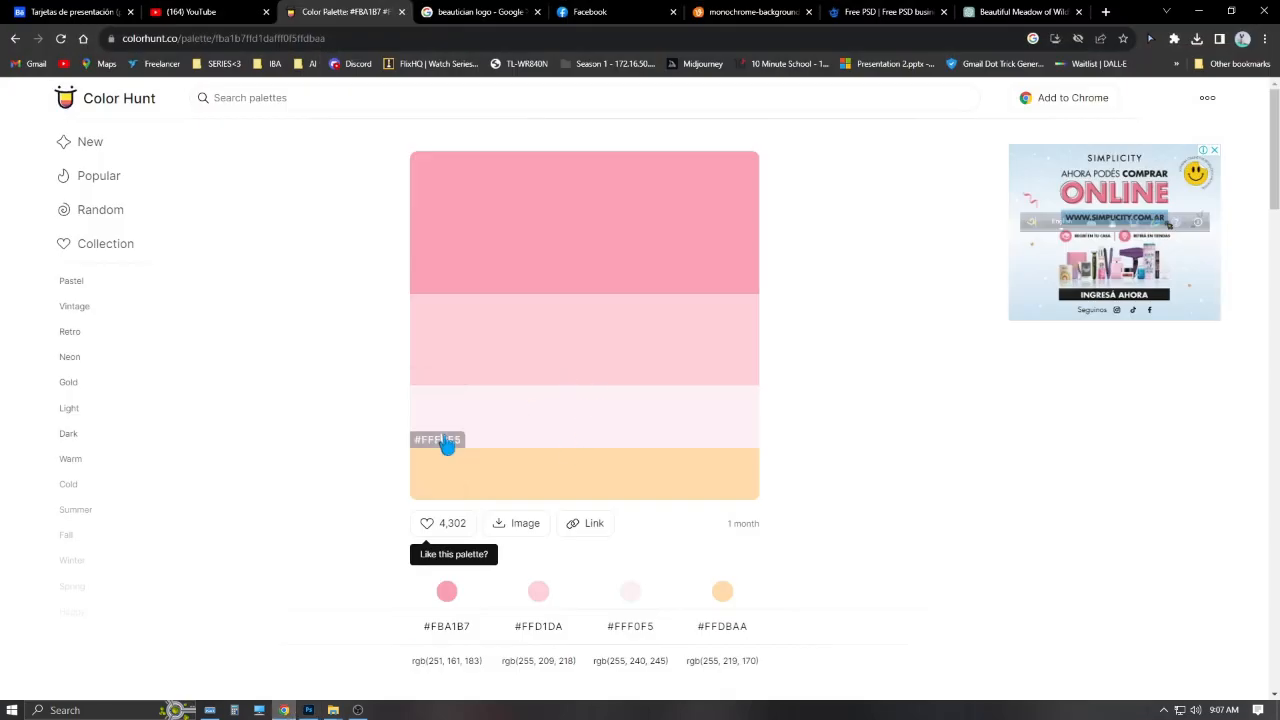
left_click(1195, 10)
double_click(1139, 519)
key("BackSpace")
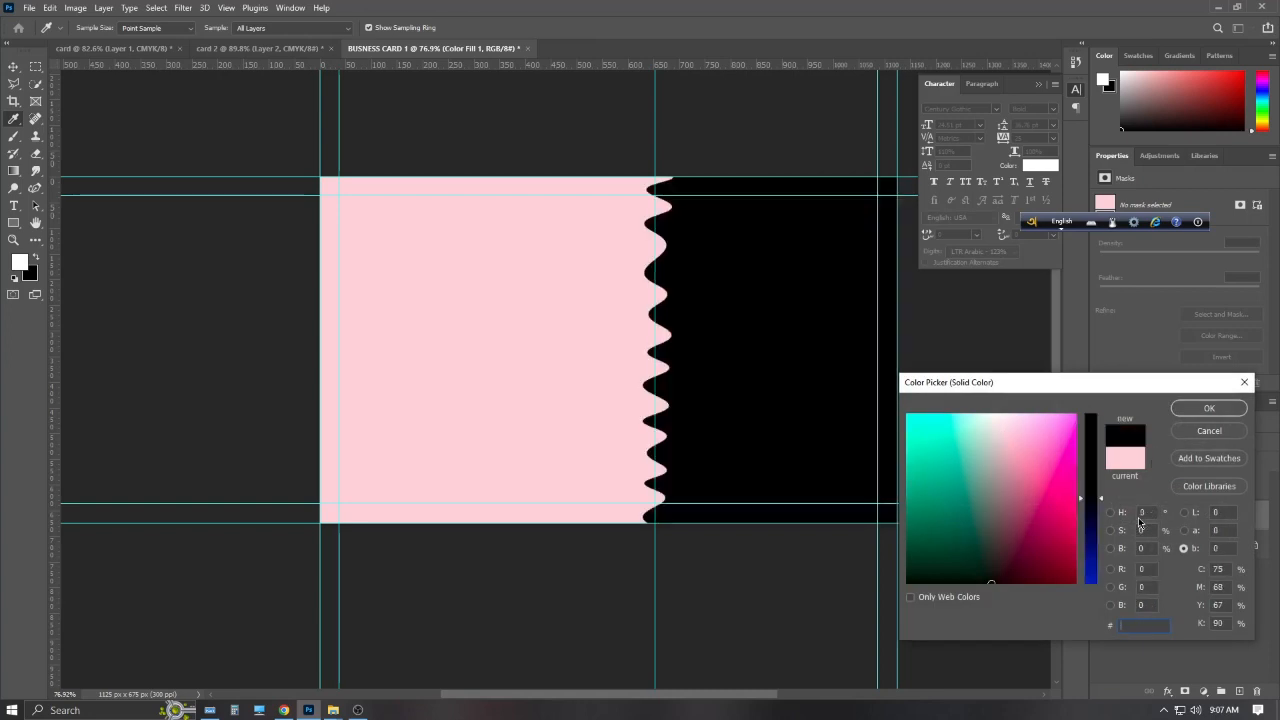
key("ctrl+v")
key("Return")
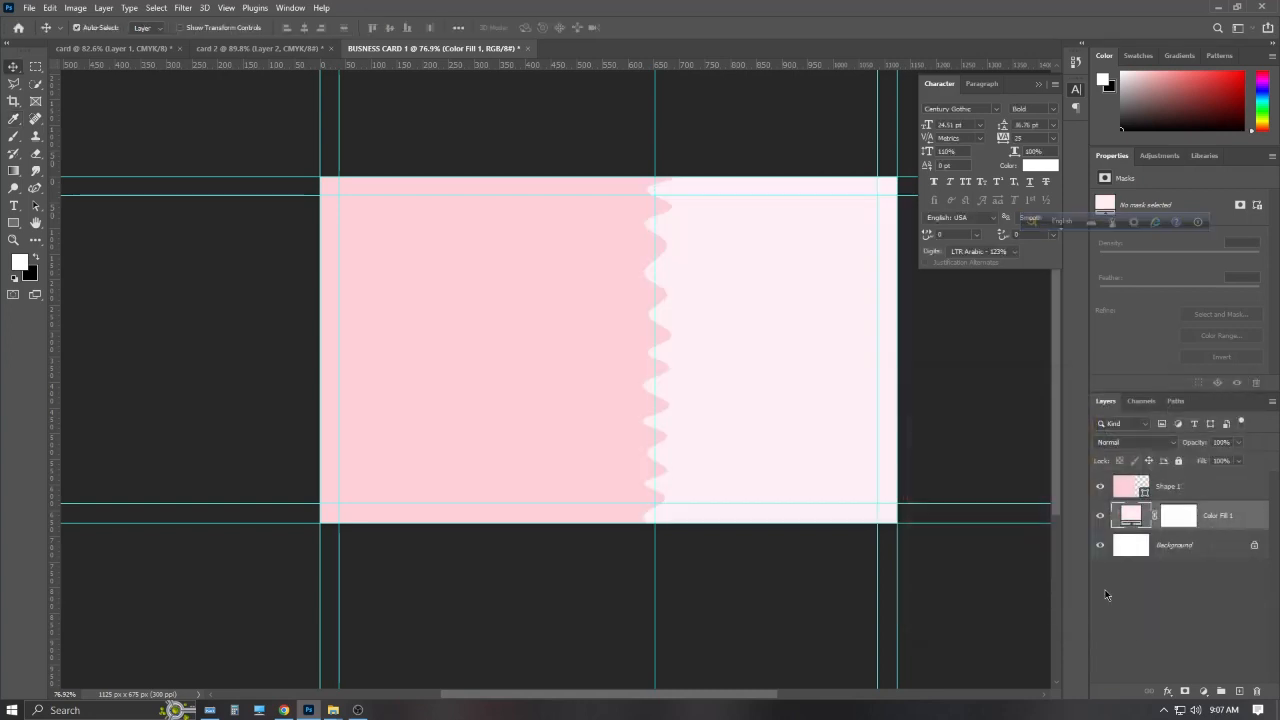
left_click(1142, 600)
left_click(1187, 490)
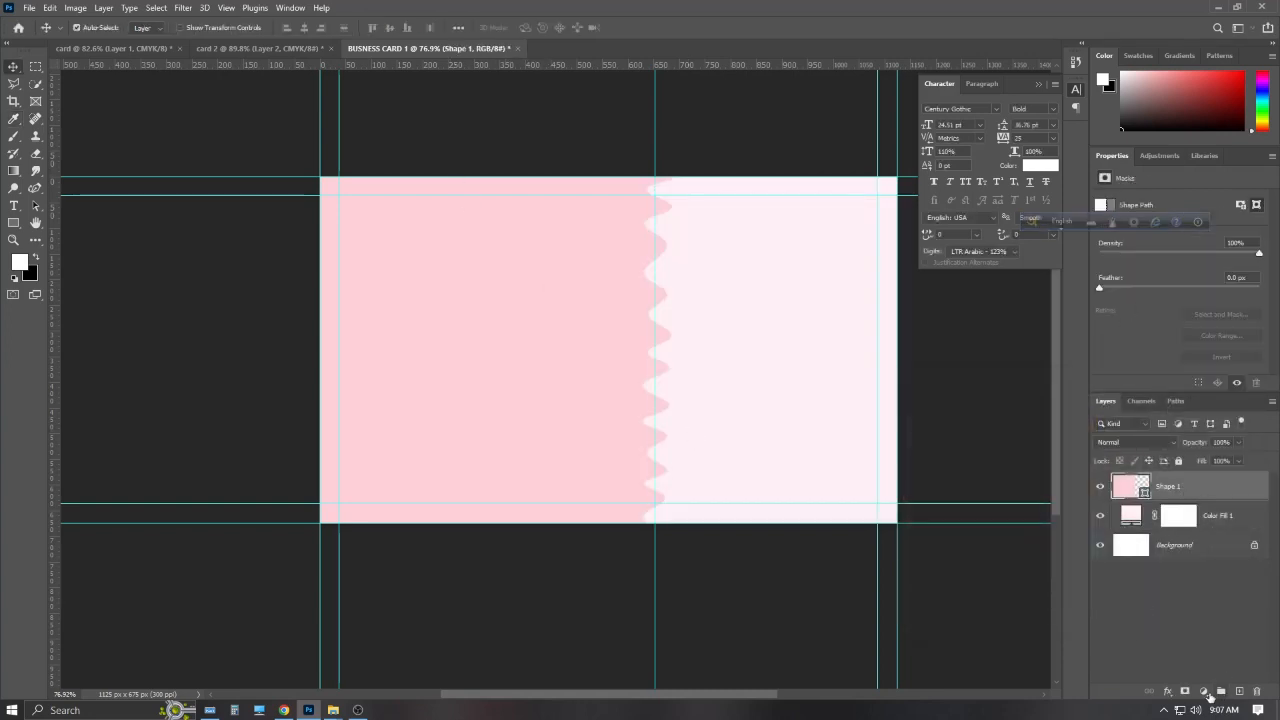
Add a Drop Shadow to Shape 1 with opacity raised to about 30%
left_click(1204, 691)
left_click(1167, 691)
left_click(1167, 691)
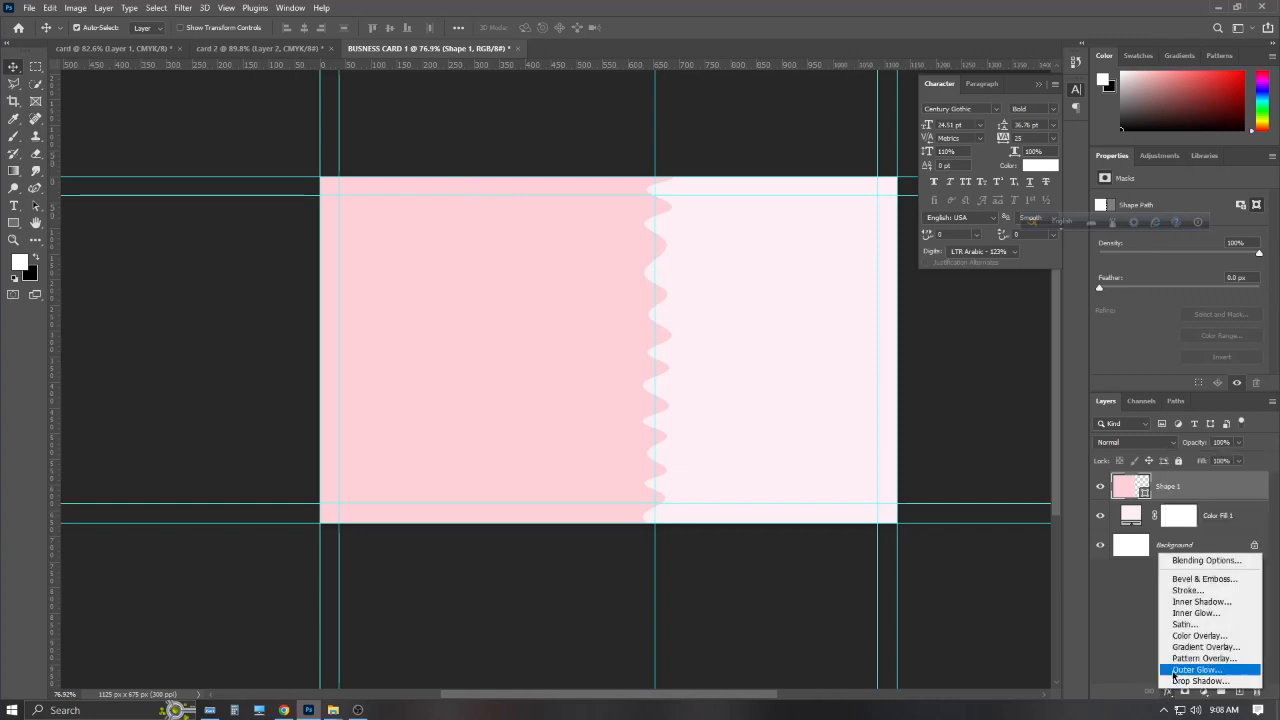
left_click(1192, 681)
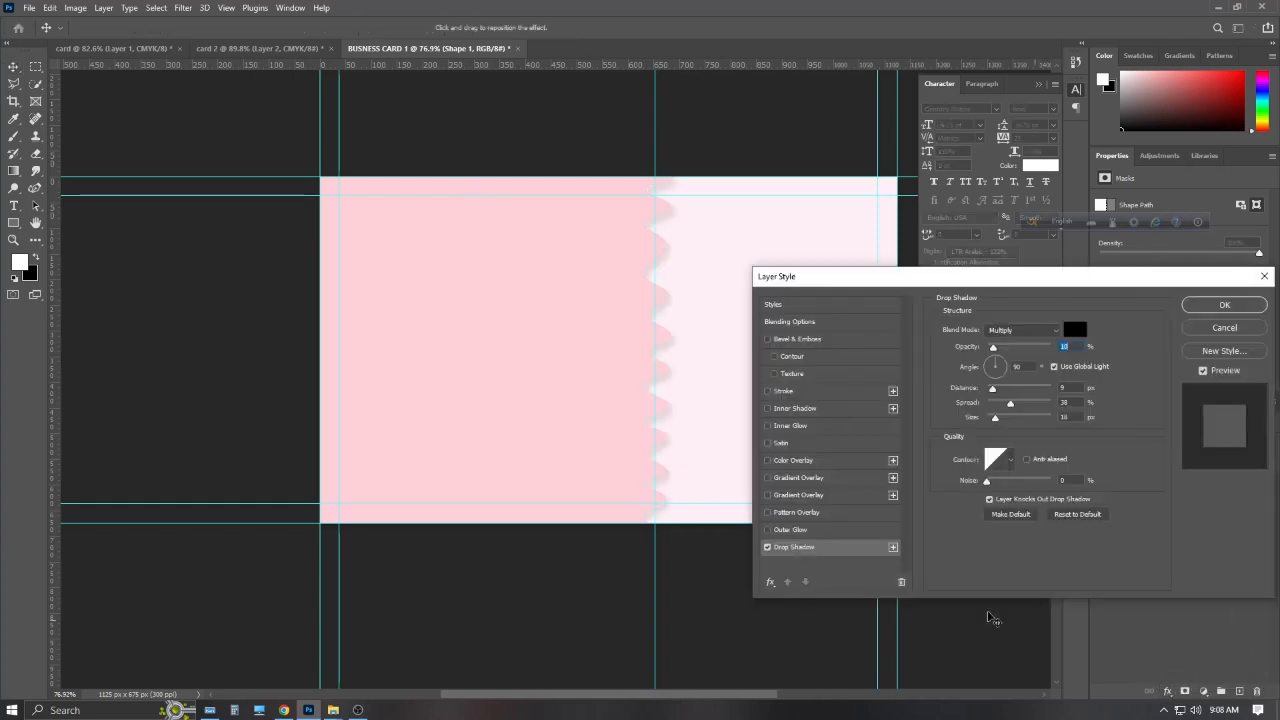
mouse_move(993, 347)
left_mouse_down()
mouse_move(1011, 349)
mouse_move(1003, 406)
left_mouse_up()
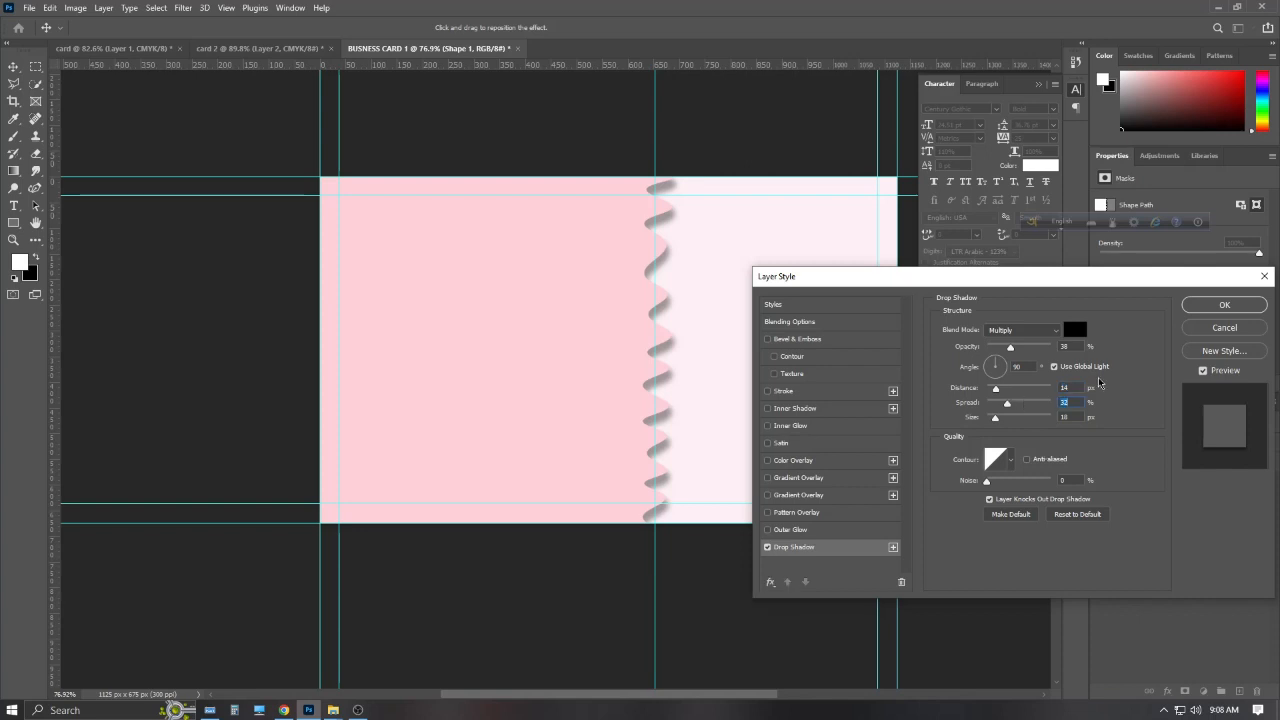
left_click(1190, 305)
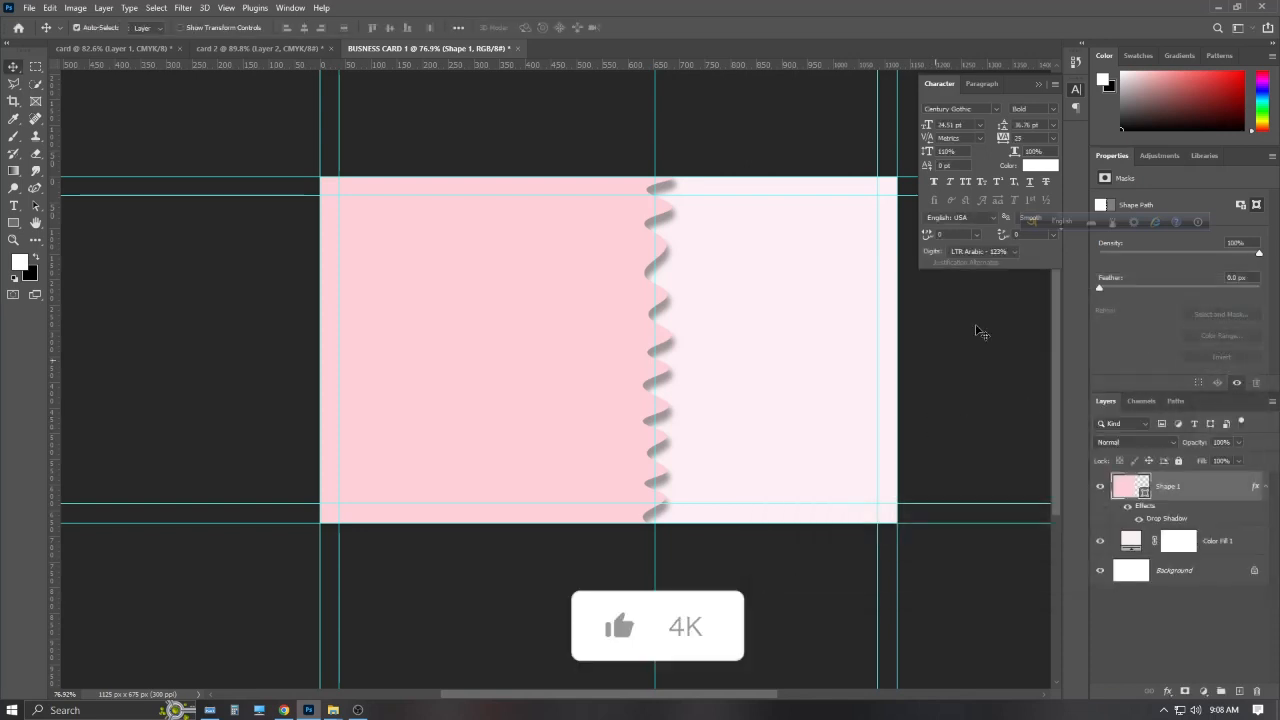
left_click(30, 7)
Place the 002-telephone icon from E:\My Ps Files\mycollection\png icon and shrink it
left_click(94, 289)
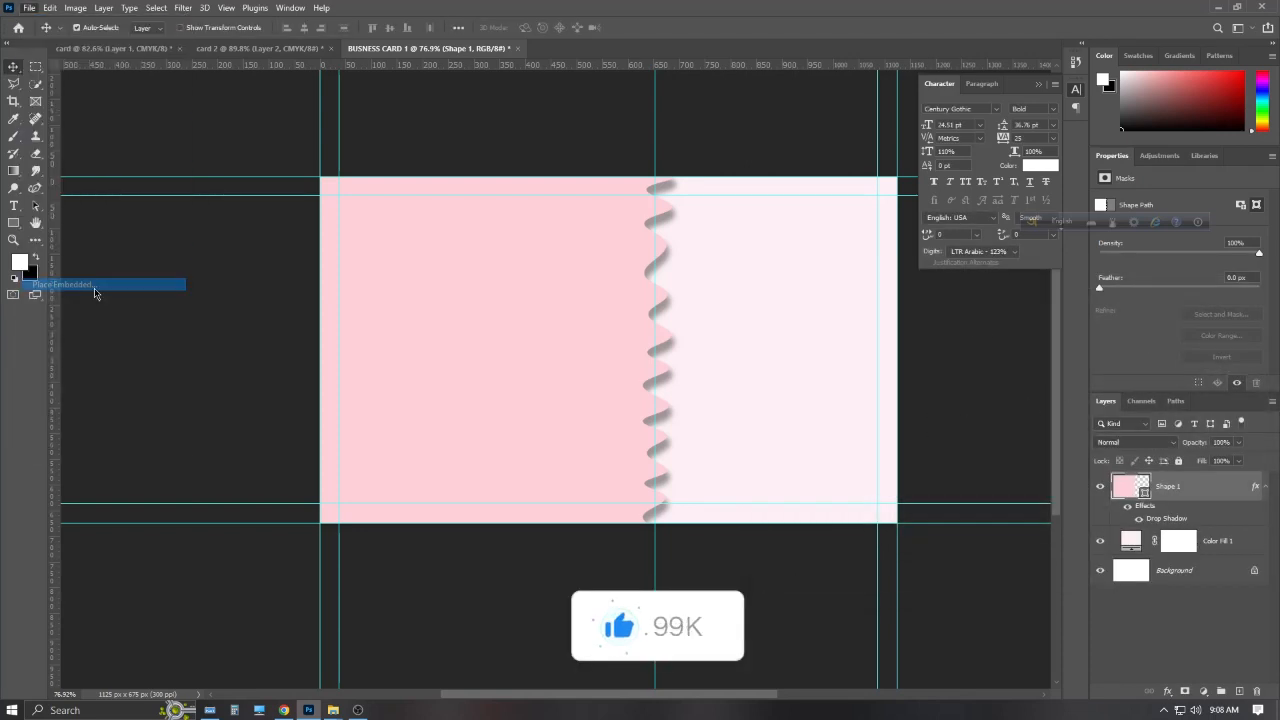
scroll(55, 225, "down", 3)
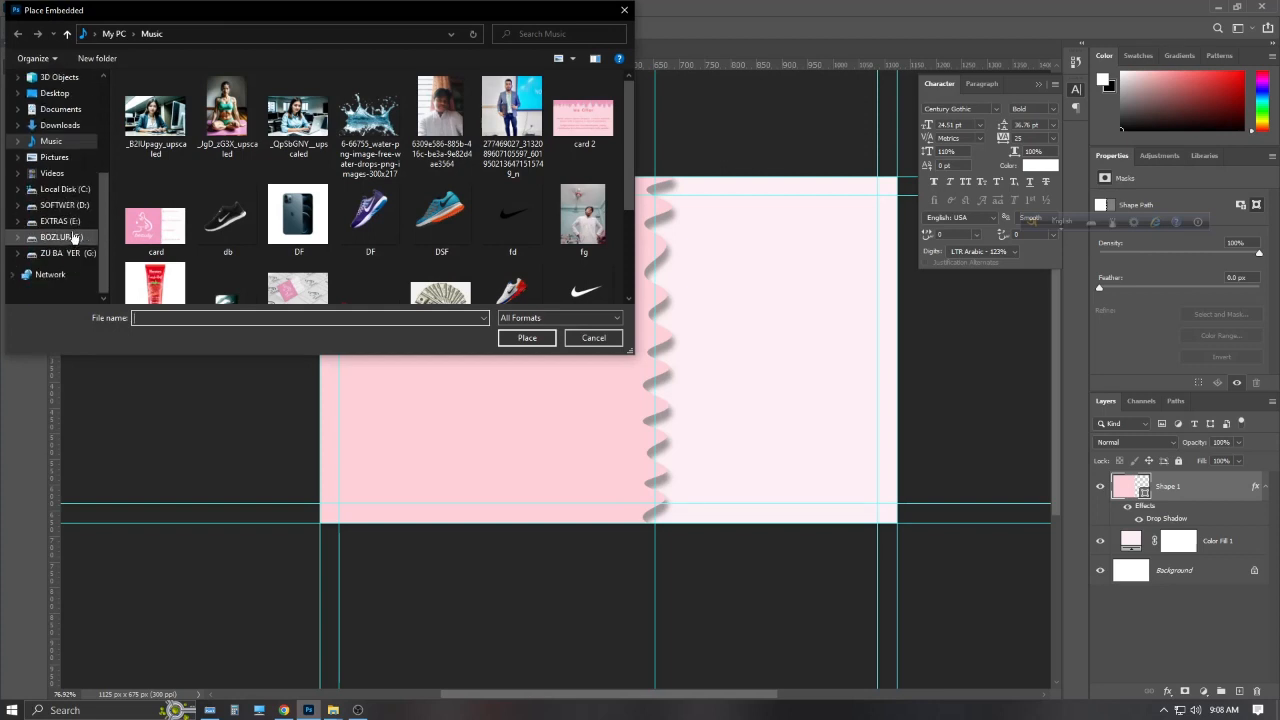
left_click(73, 237)
left_click(62, 205)
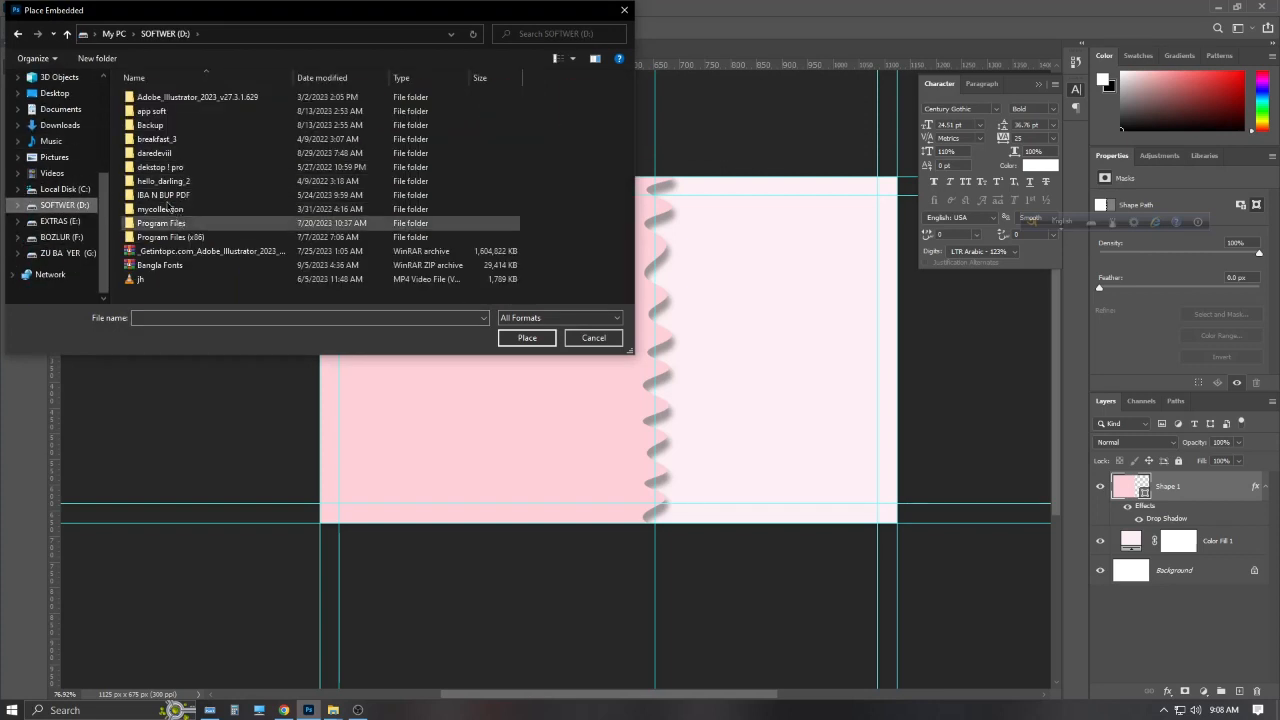
left_click(62, 221)
double_click(190, 153)
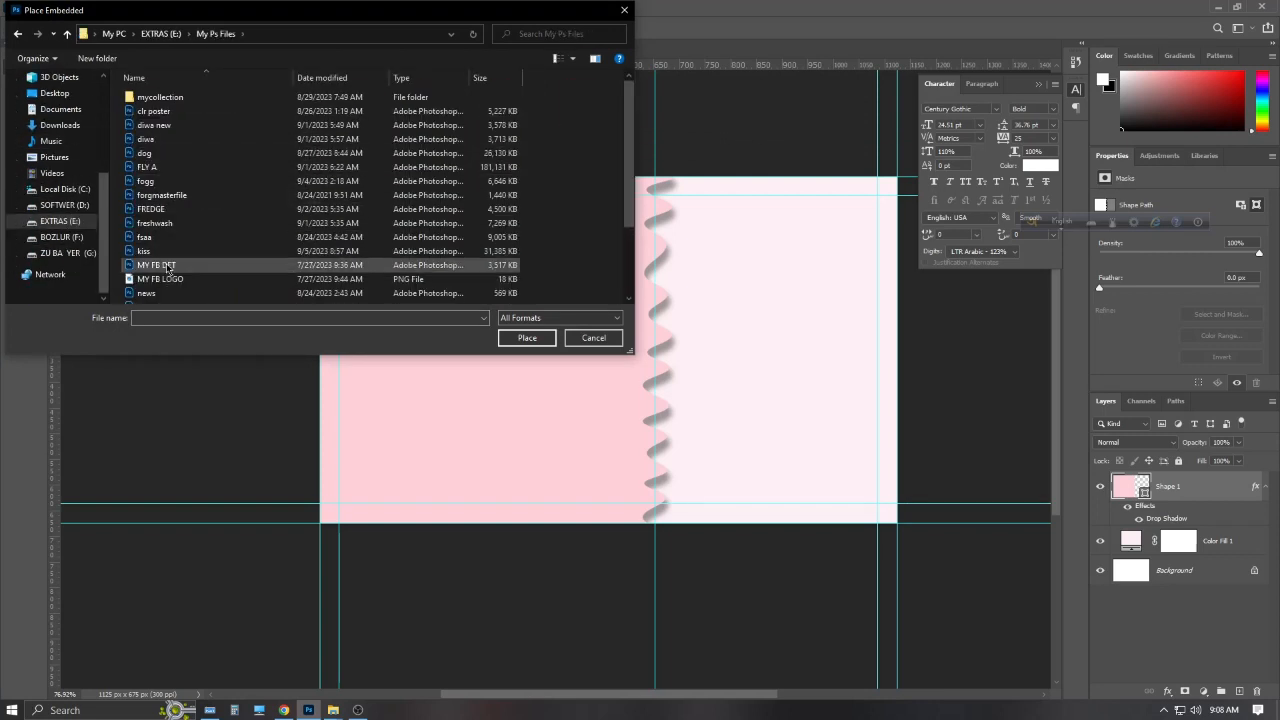
double_click(160, 97)
double_click(150, 111)
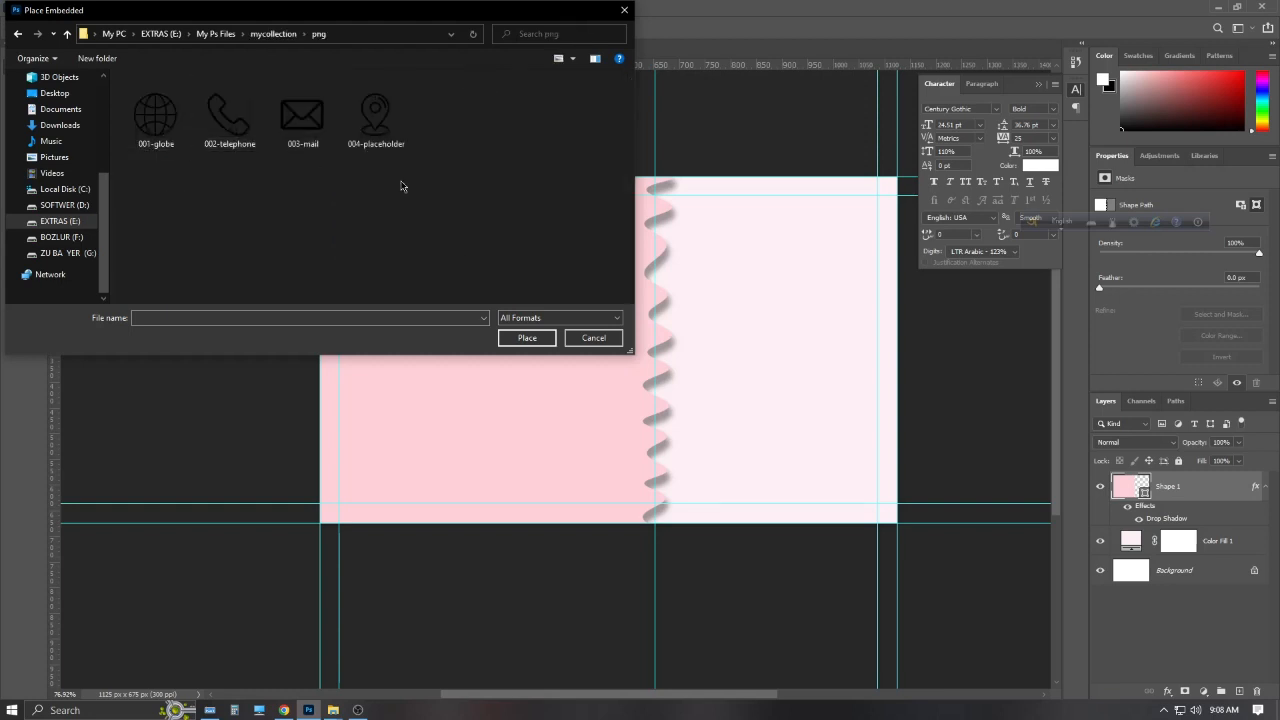
left_click(250, 138)
left_click(527, 337)
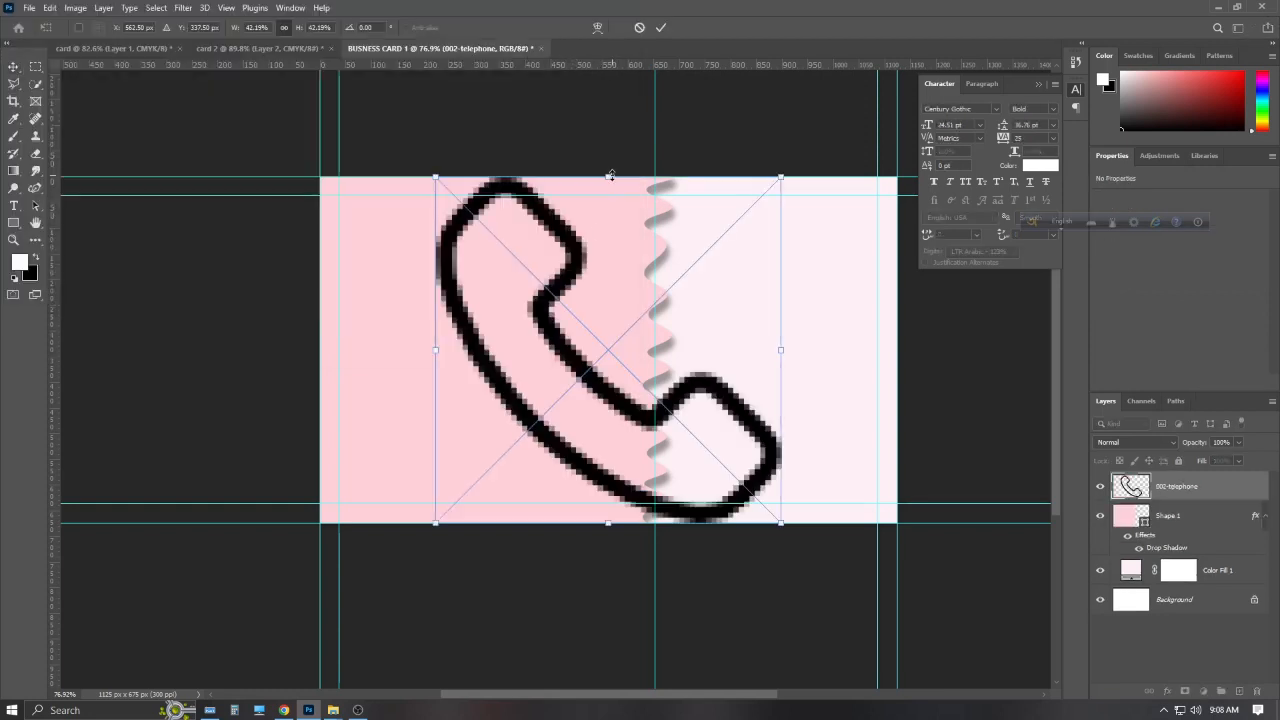
left_click_drag(608, 177, 693, 419)
key("Return")
Place and shrink the 003-mail and 004-placeholder location-pin icons
left_click(29, 7)
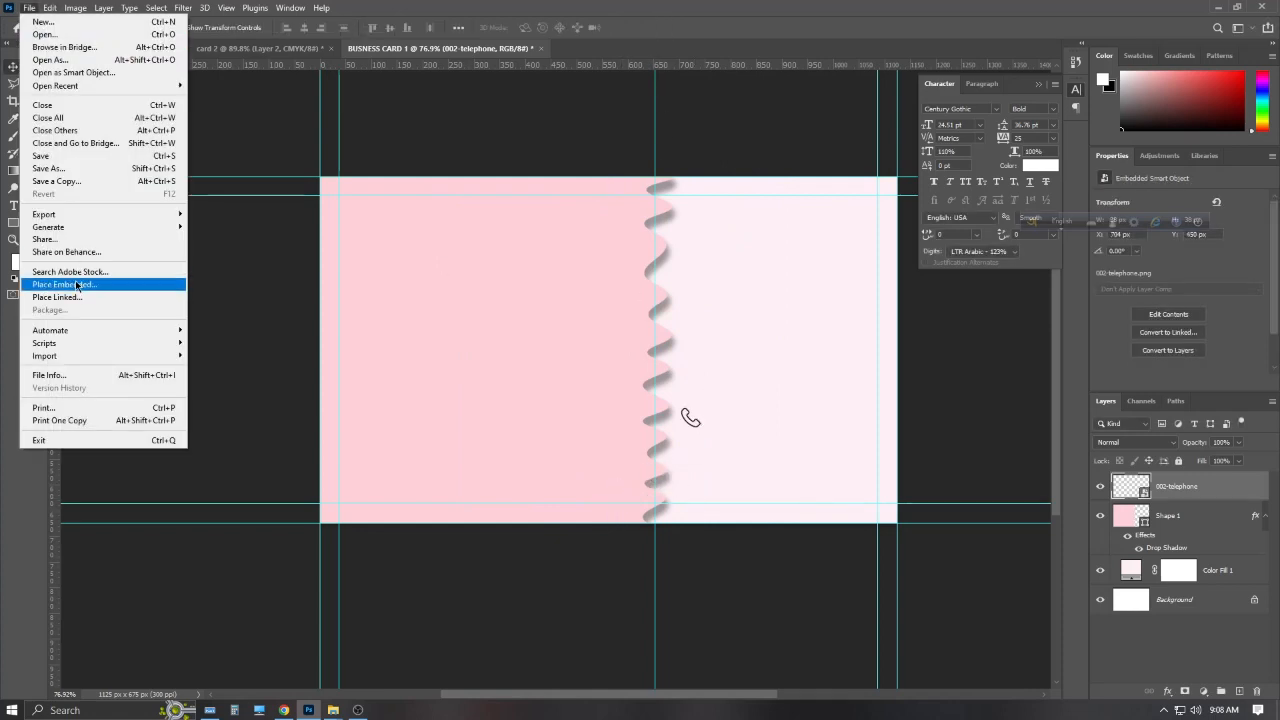
left_click(70, 283)
left_click(302, 118)
left_click(525, 338)
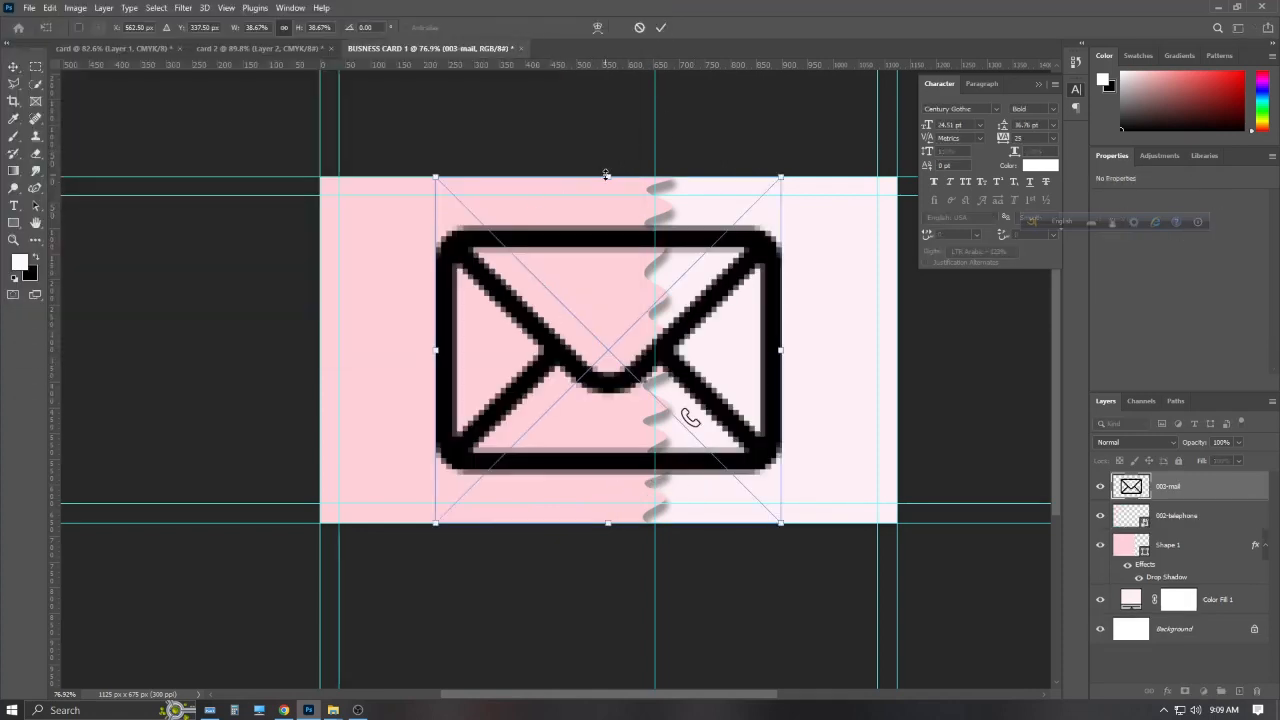
left_click_drag(608, 177, 690, 214)
left_click(661, 27)
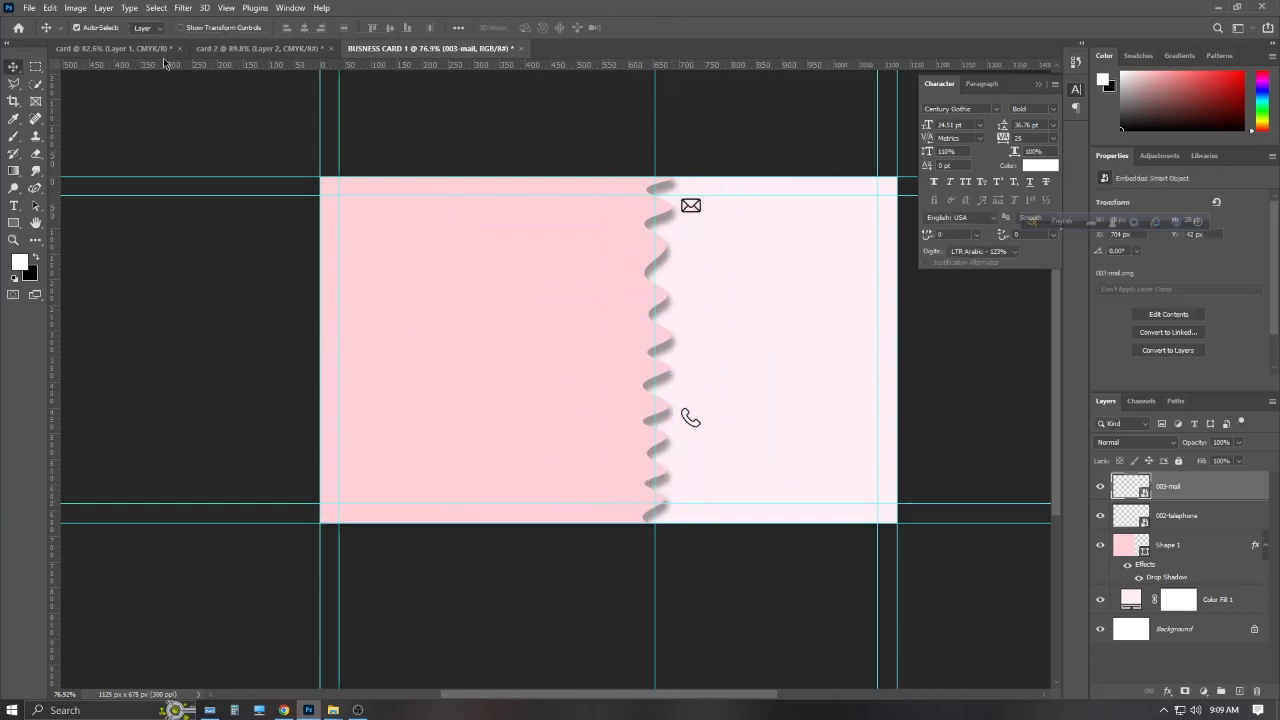
left_click(30, 8)
left_click(60, 283)
left_click(376, 115)
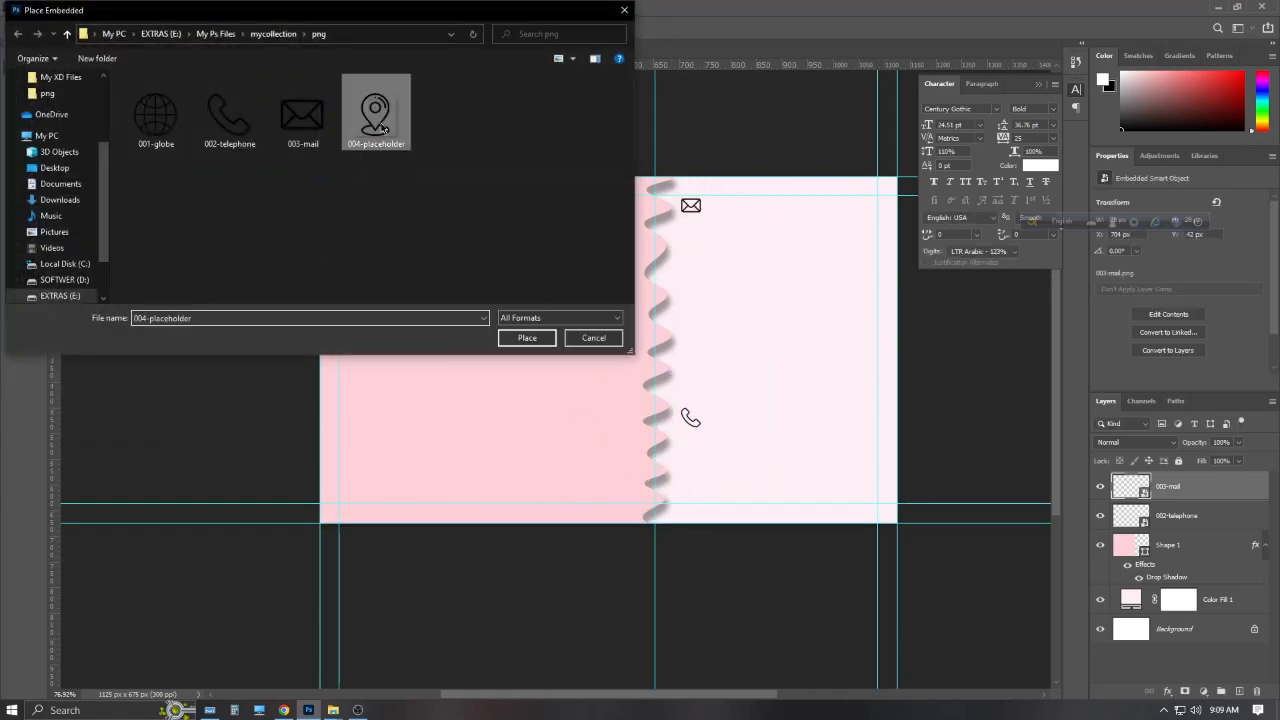
left_click(526, 338)
left_click_drag(606, 278, 688, 483)
left_click(661, 27)
Place the 001-globe icon and scale it down to a small size
left_click(30, 8)
left_click(60, 283)
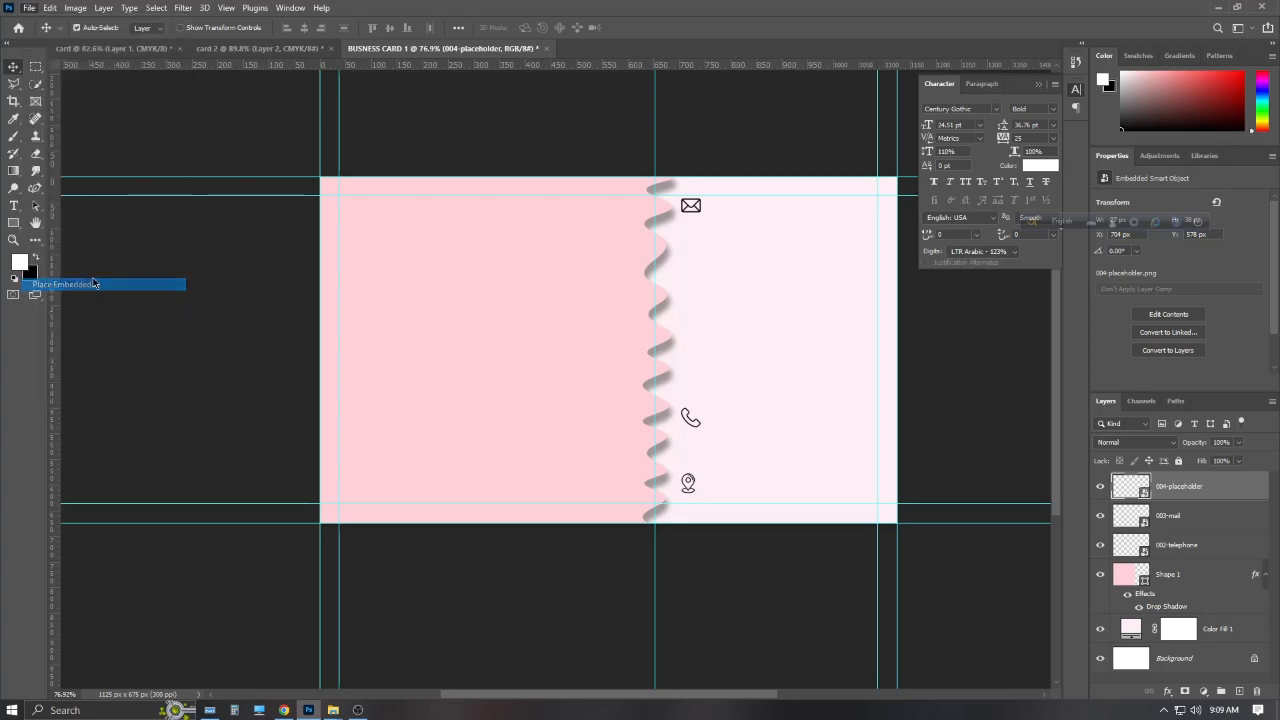
left_click(146, 121)
left_click(527, 338)
left_click_drag(612, 178, 690, 292)
left_click(661, 27)
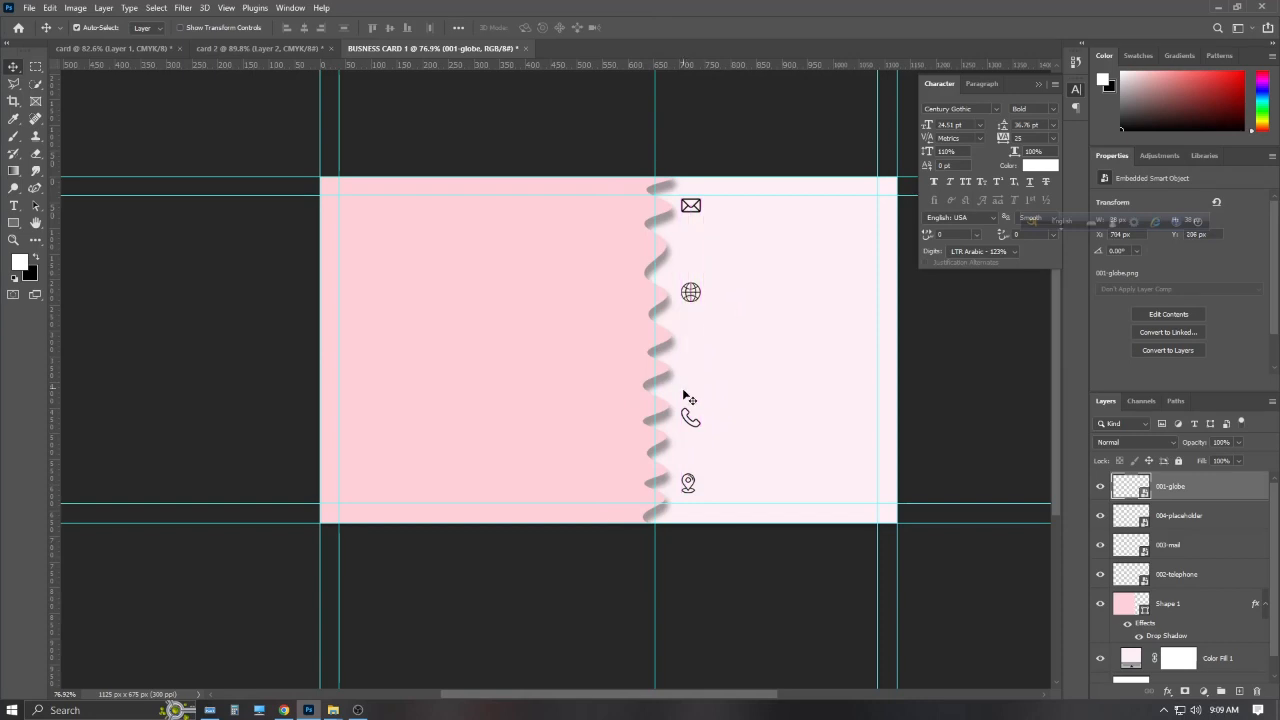
Reposition the telephone and location-pin icons to stack the four icons vertically
left_click(692, 420)
left_click_drag(692, 420, 692, 398)
left_click(689, 484)
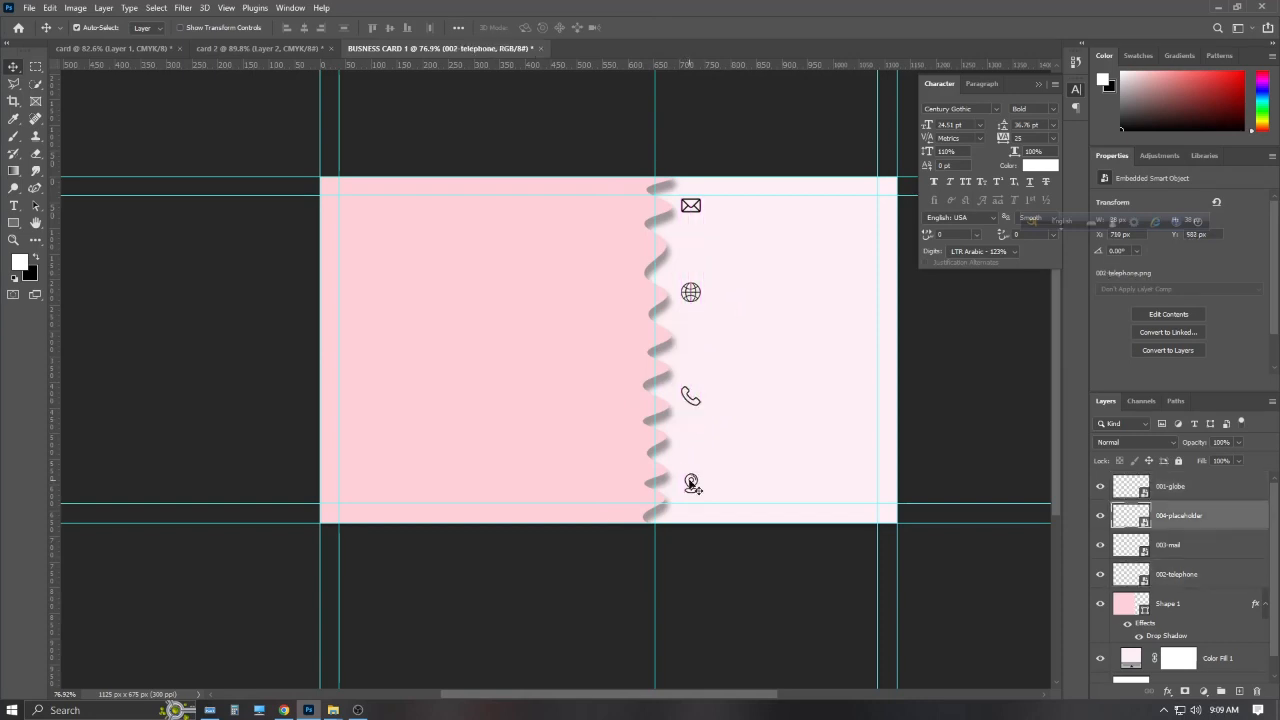
left_click_drag(692, 484, 694, 484)
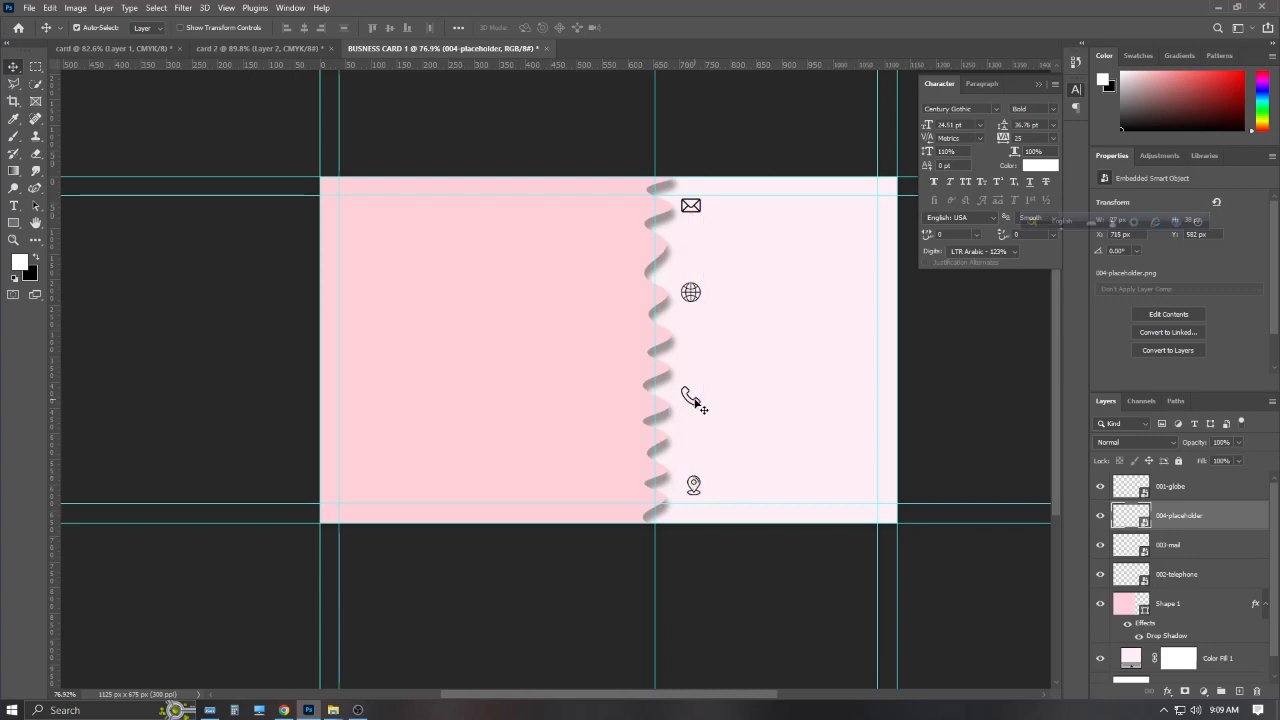
left_click_drag(695, 400, 698, 403)
left_click(1191, 515)
left_click(688, 398)
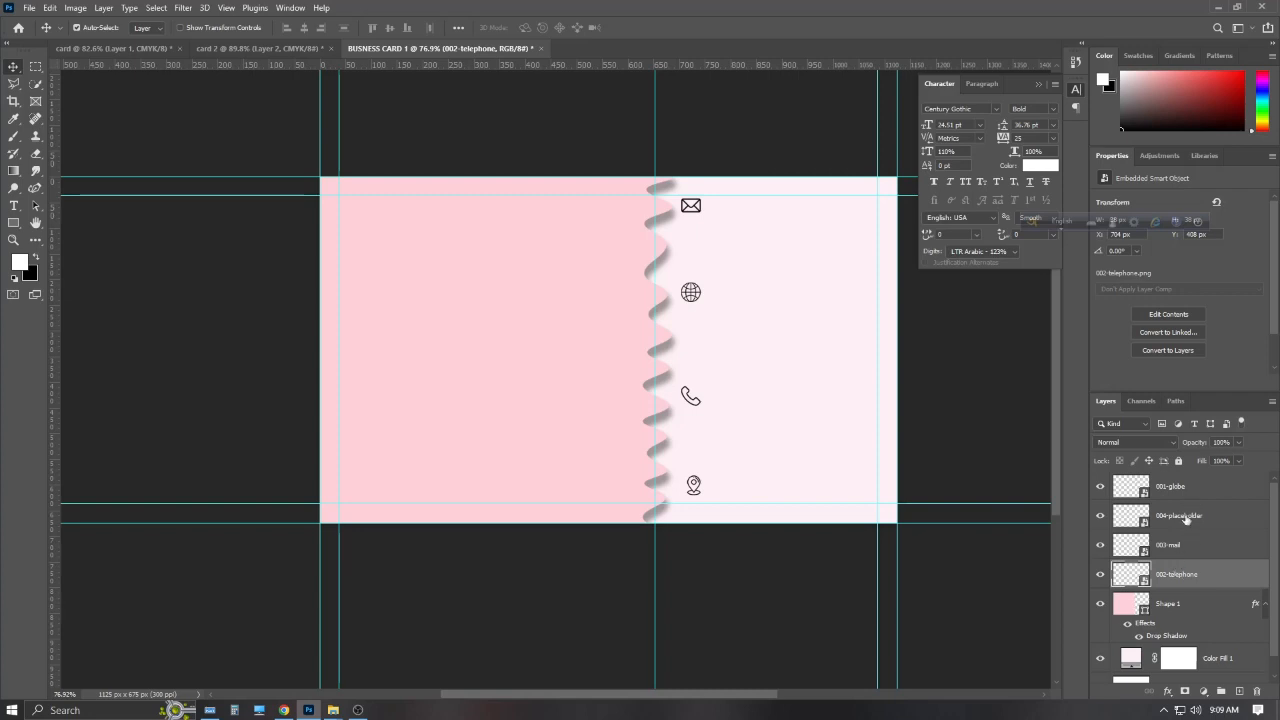
Left-align the four icon layers and shift the column slightly right
left_click(1190, 490)
left_click(1189, 517, "ctrl")
left_click(1185, 548, "ctrl")
left_click(1168, 570, "ctrl")
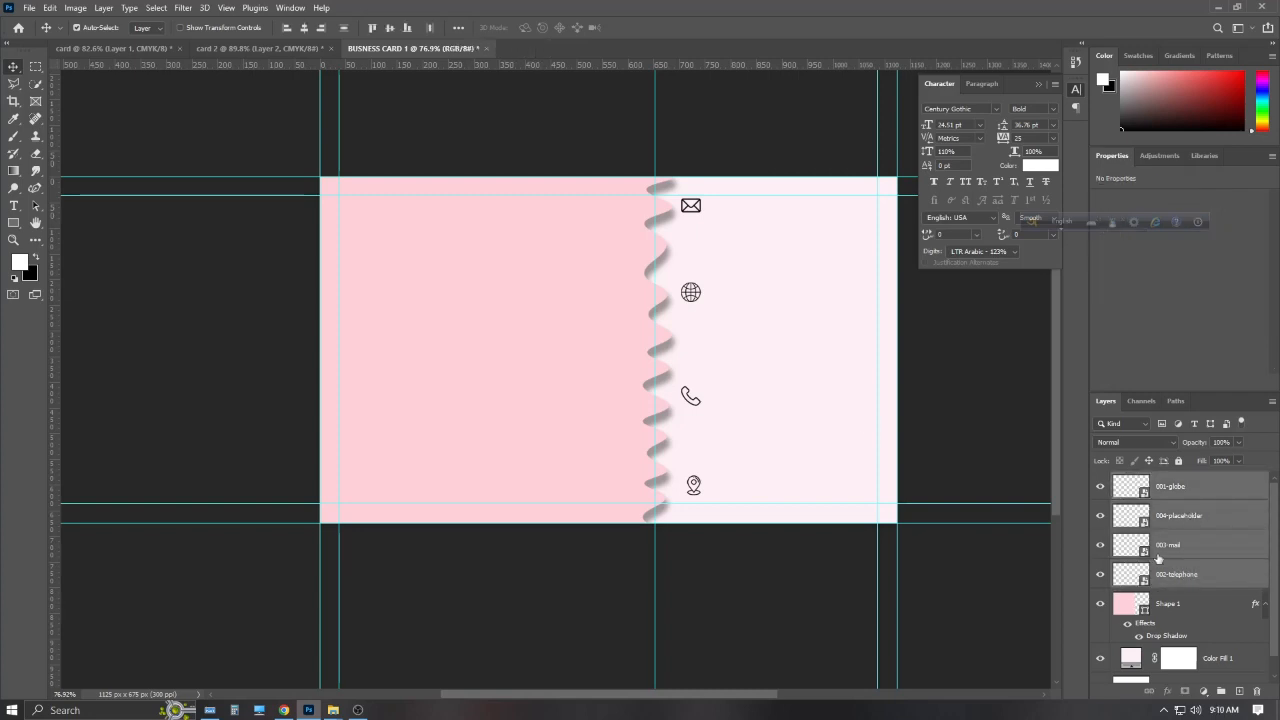
left_click(288, 28)
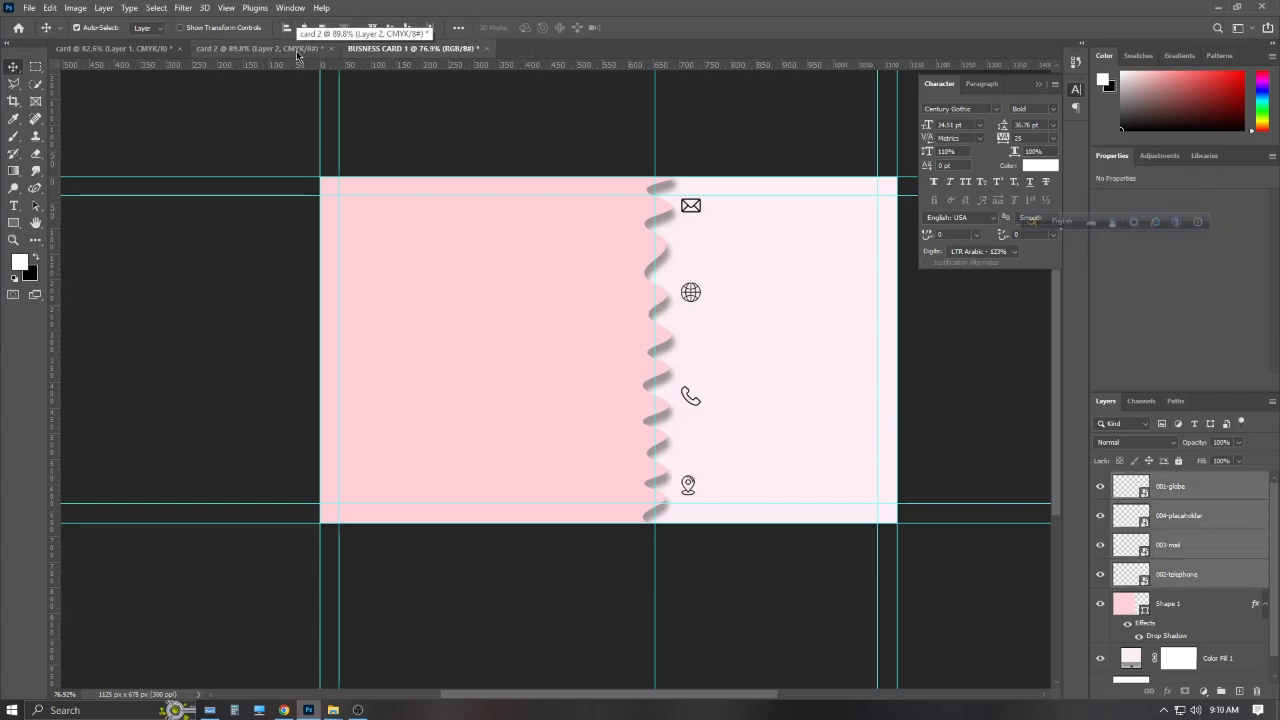
key("ctrl+t")
left_click_drag(697, 296, 703, 297)
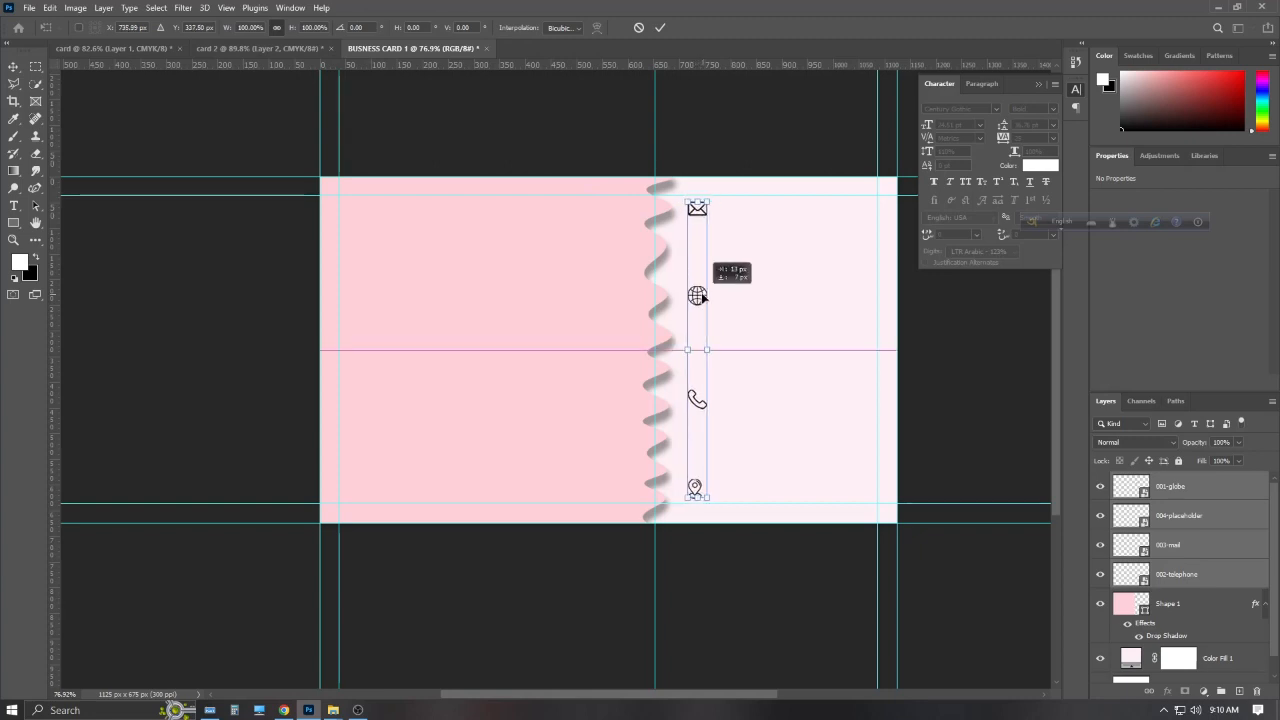
left_click(660, 27)
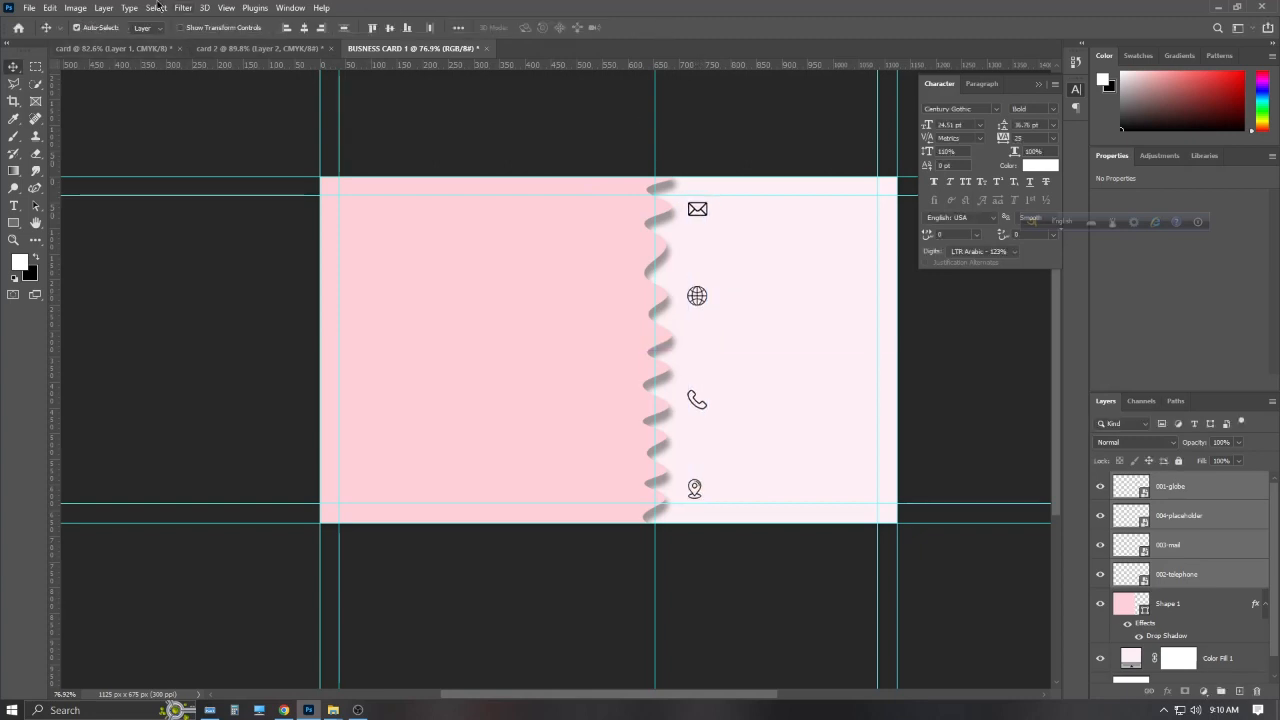
Type the business e-mail address as a text line beside the mail icon
left_click(14, 205)
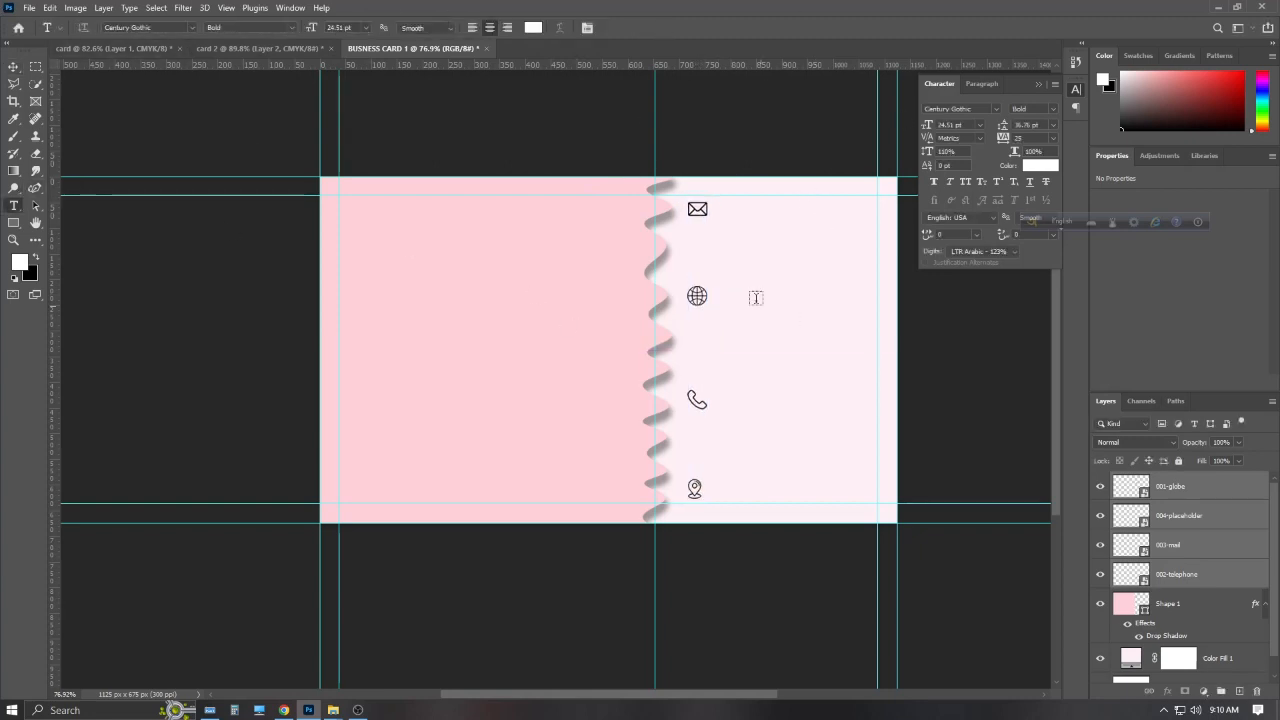
left_click(720, 208)
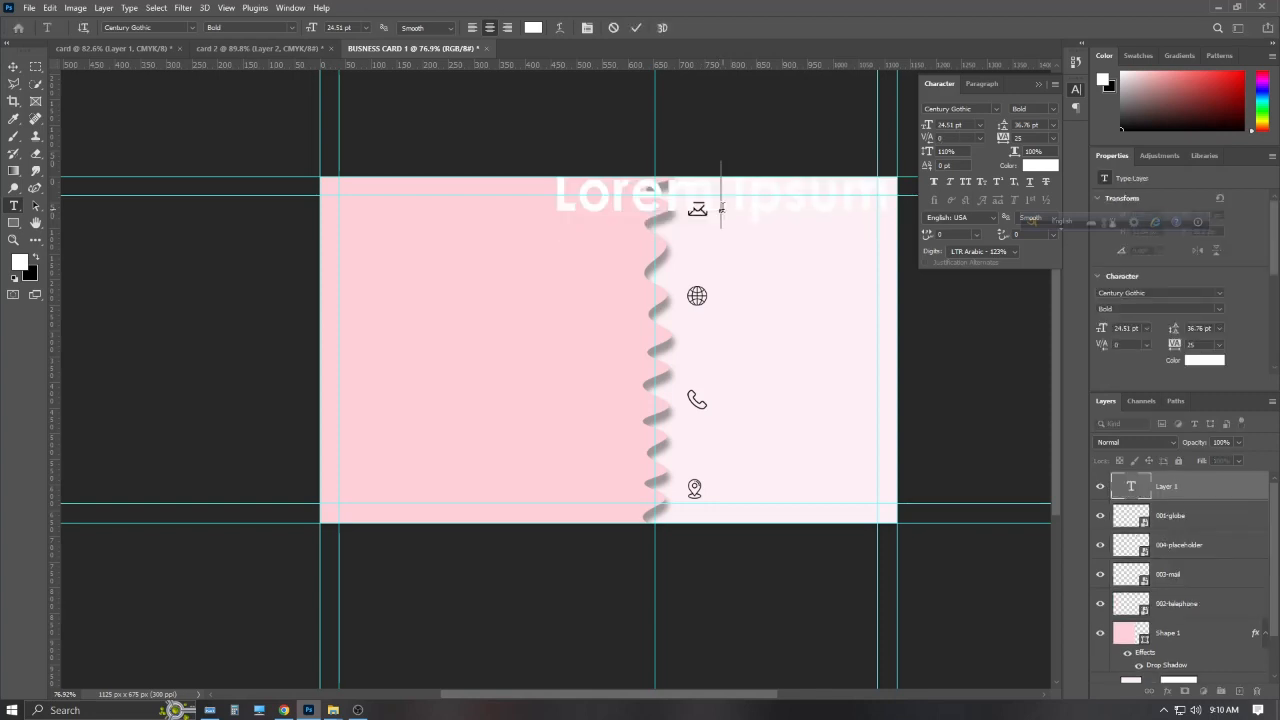
key("BackSpace")
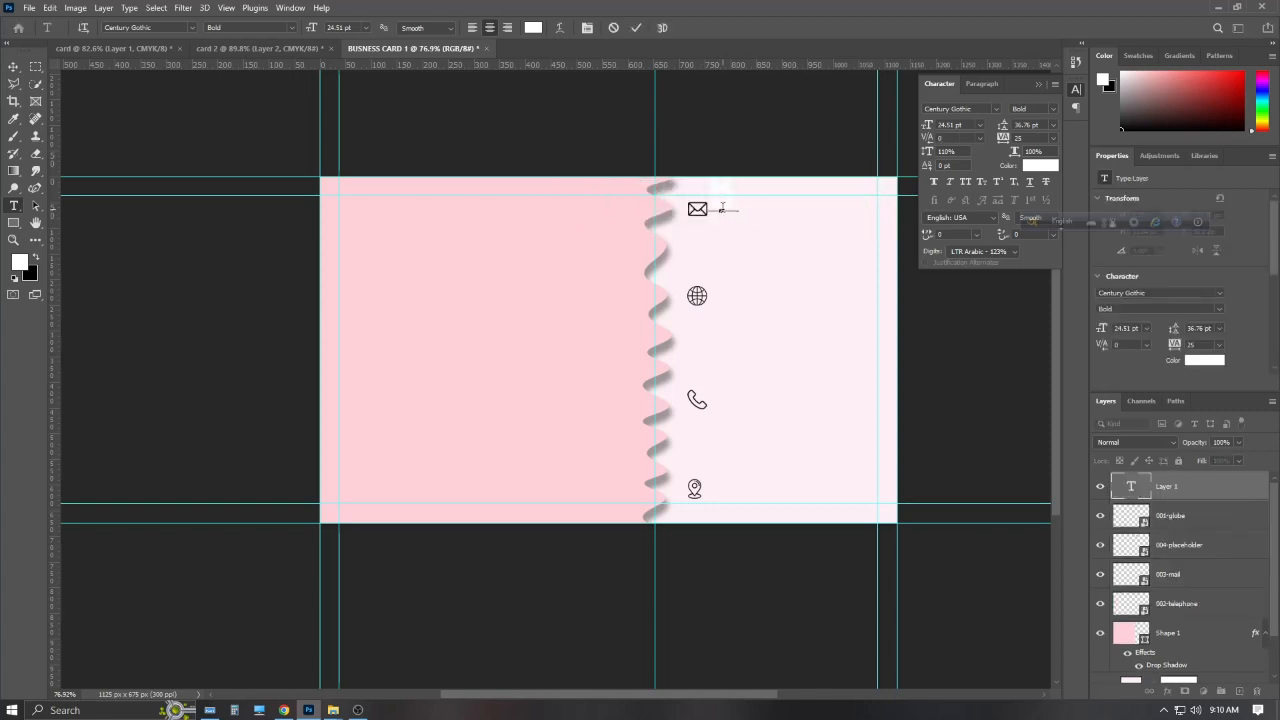
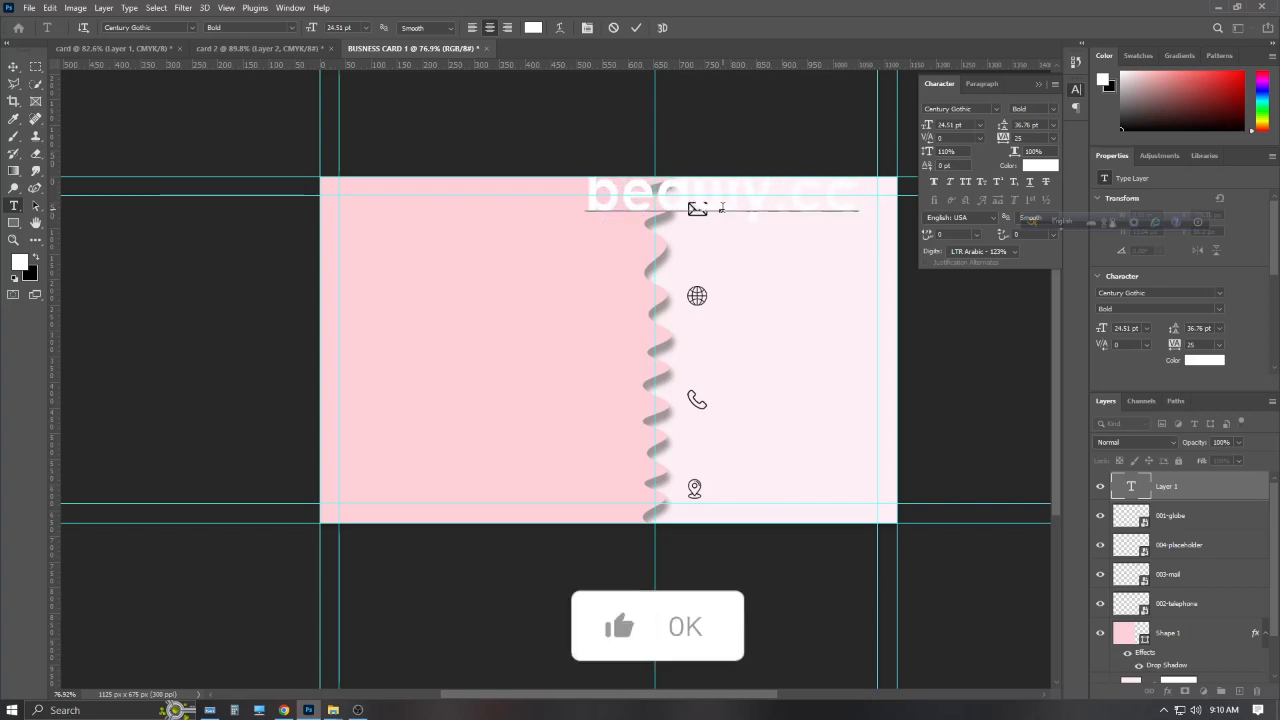
left_click(211, 709)
left_click(245, 574)
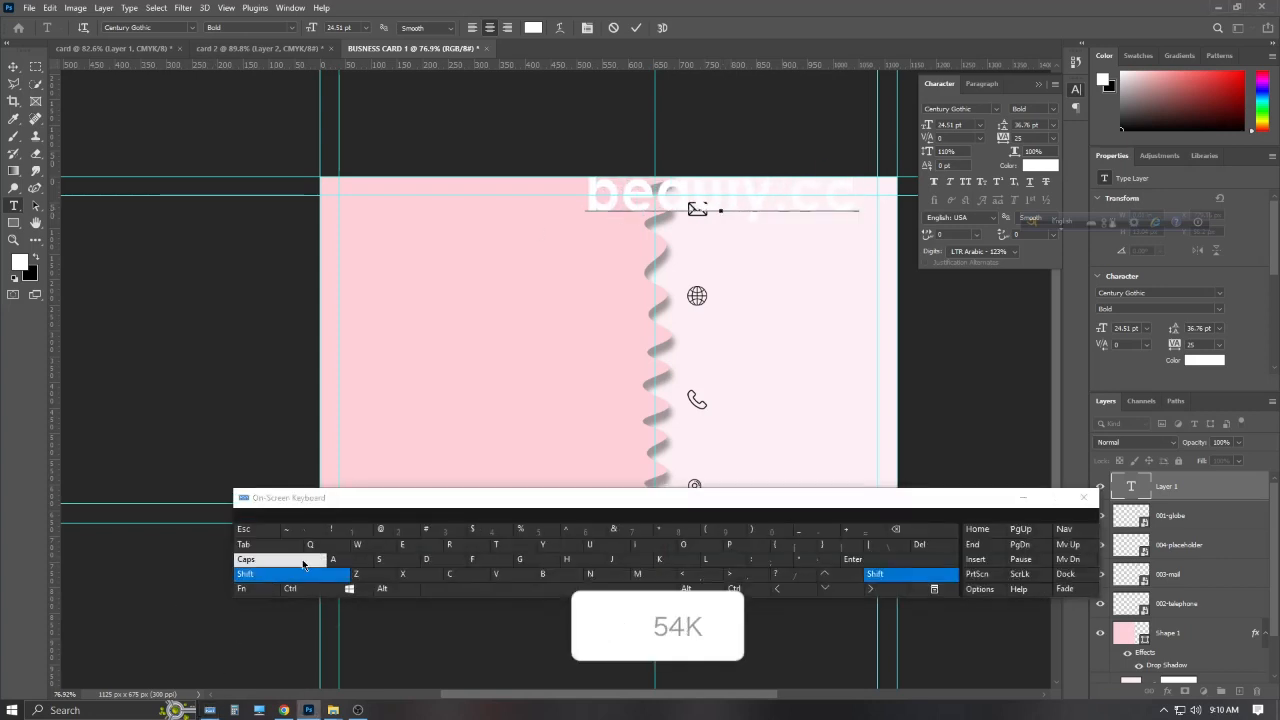
left_click(387, 533)
type("gmail.")
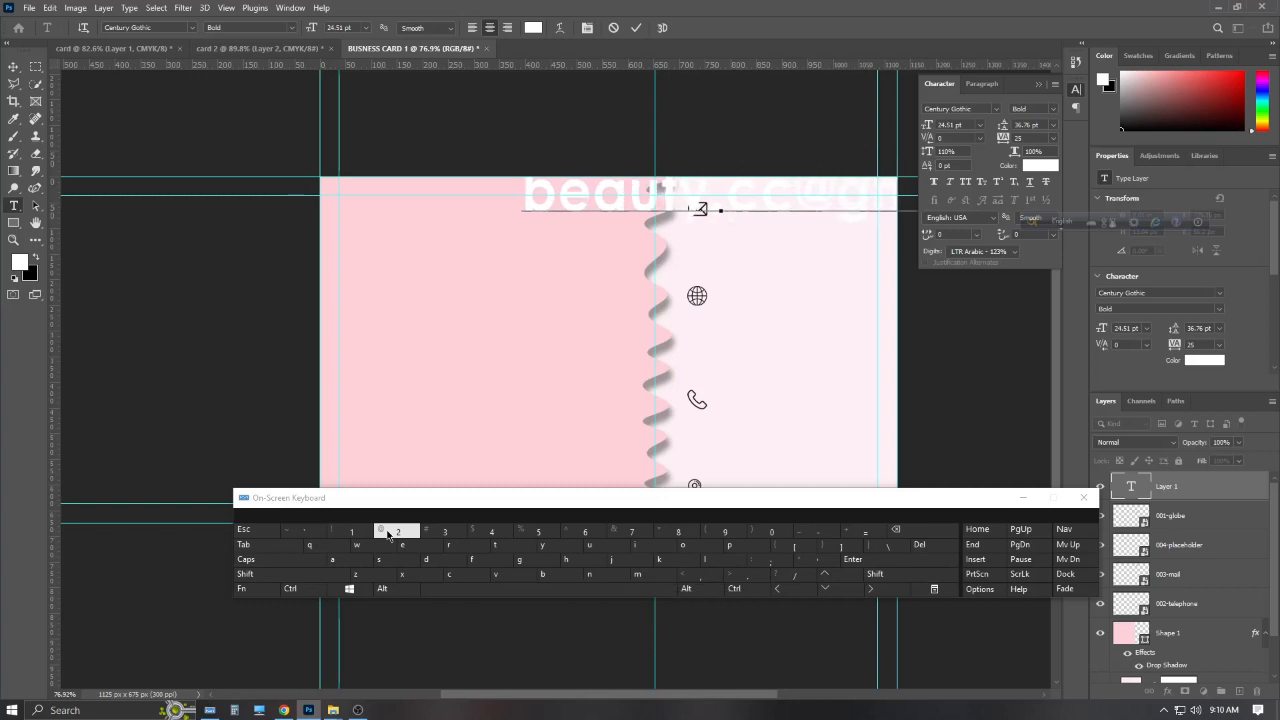
type("com")
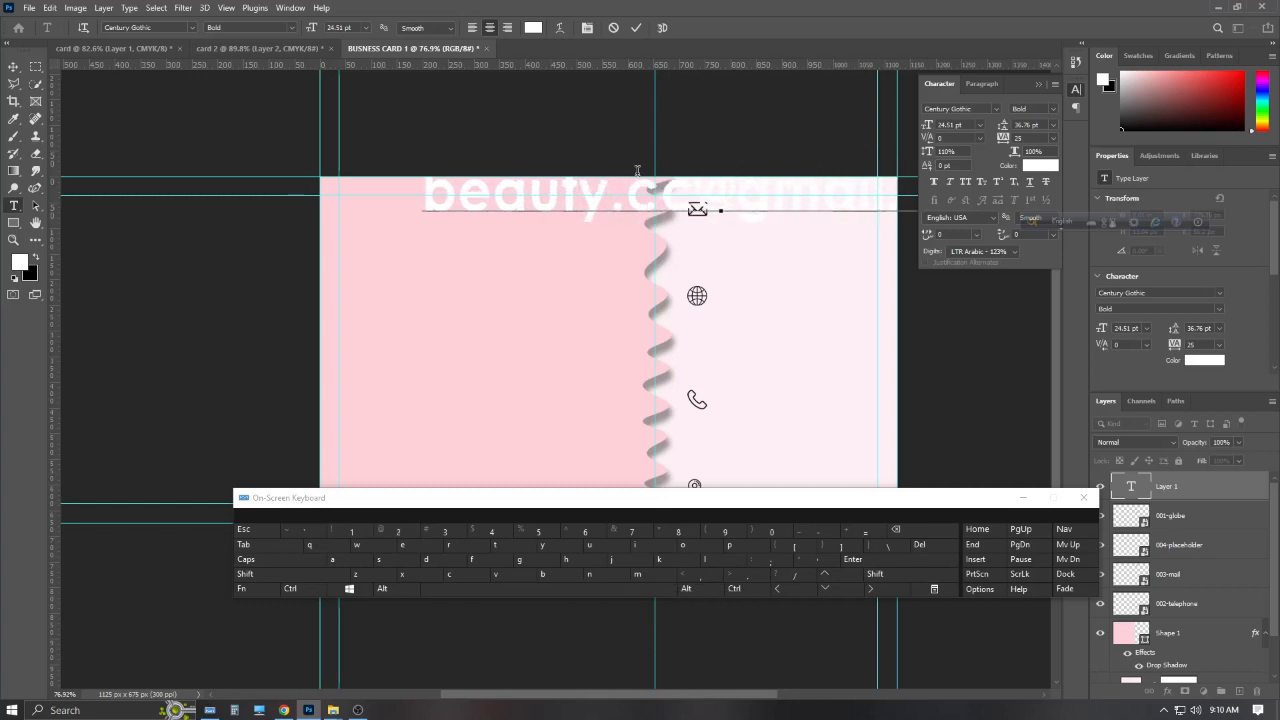
left_click(636, 28)
left_click(1023, 497)
Resize the e-mail text to 6 pt, move it beside the envelope icon, and preview a dark maroon colour
key("ctrl+t")
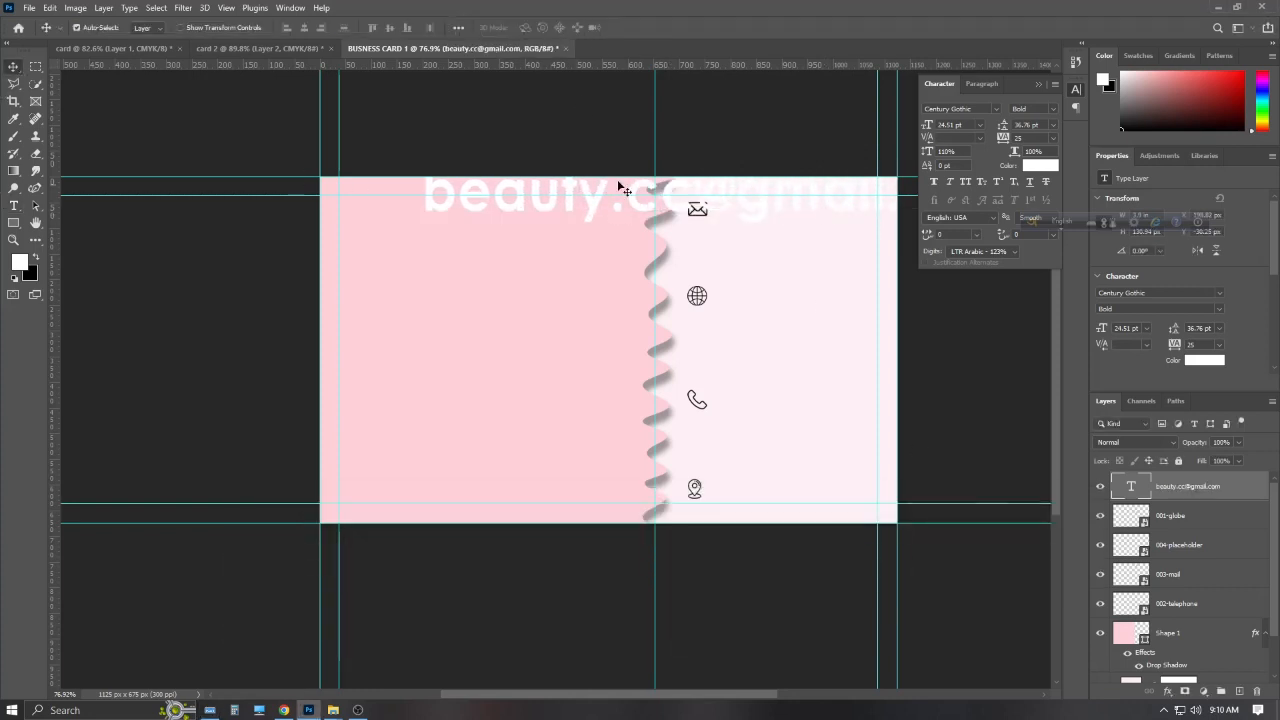
left_click_drag(620, 186, 609, 349)
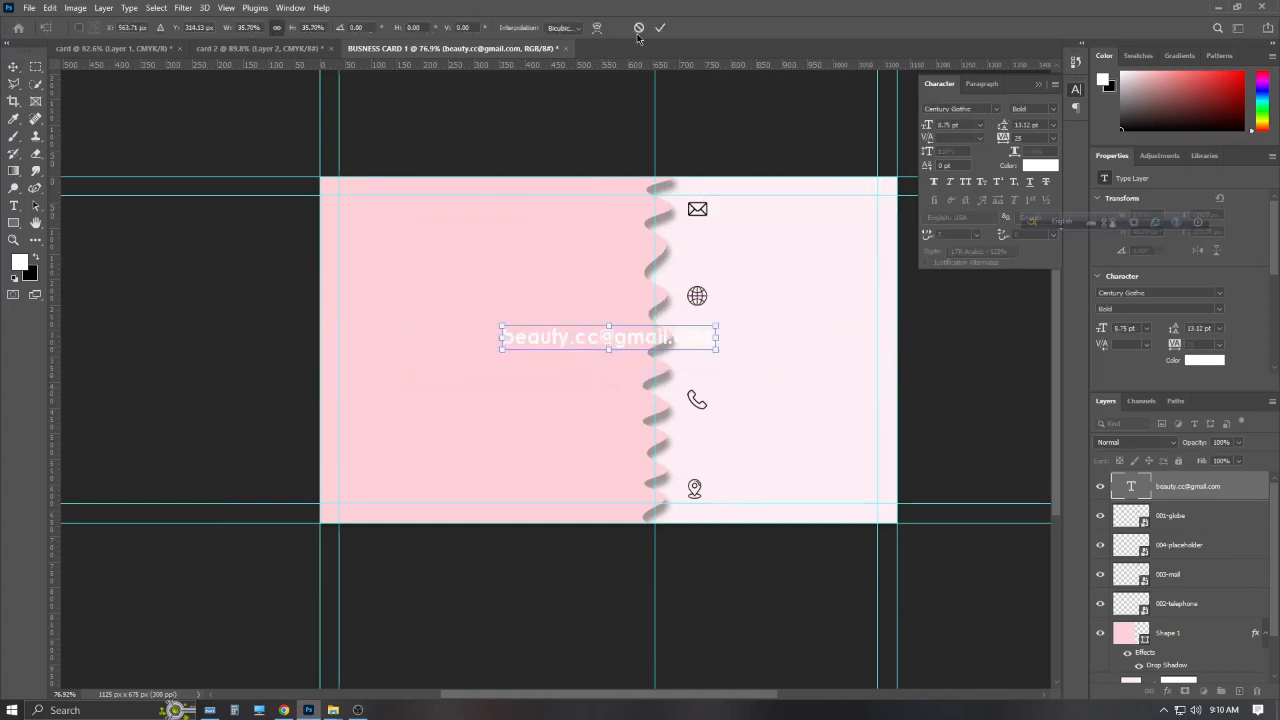
left_click(660, 28)
left_click(979, 124)
left_click(955, 130)
left_click_drag(628, 339, 793, 214)
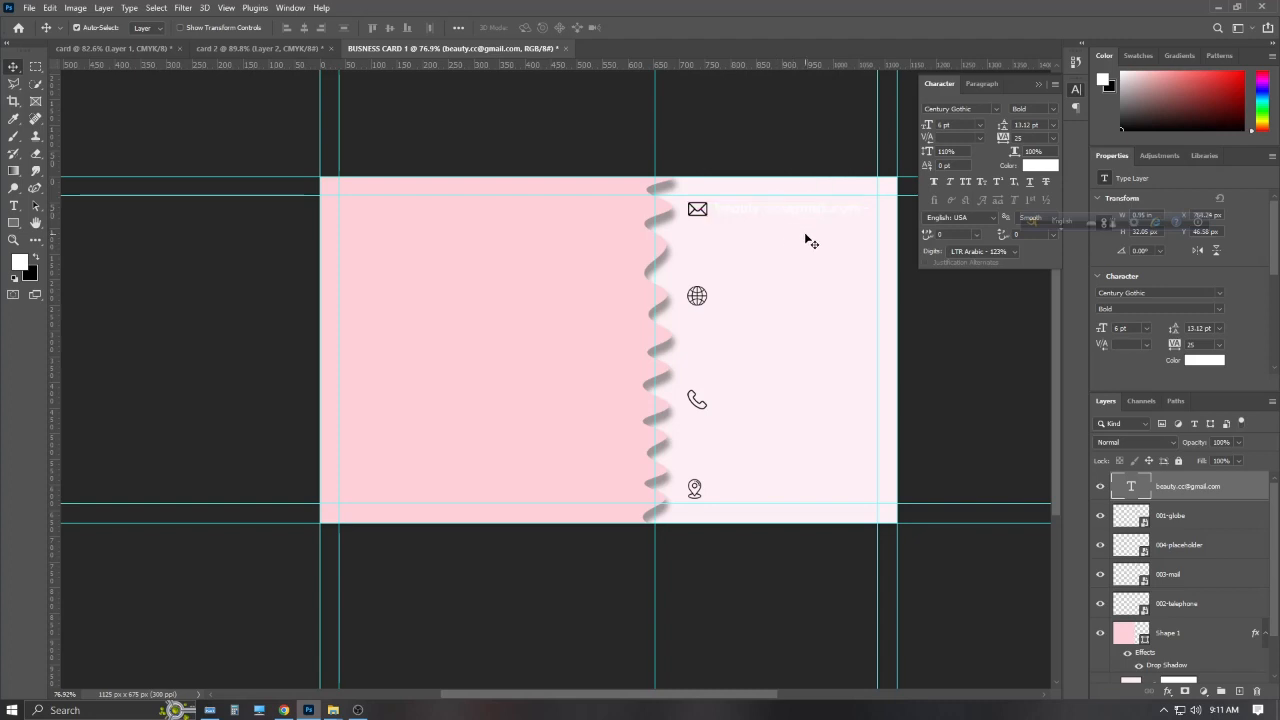
left_click(1037, 166)
left_click(1042, 539)
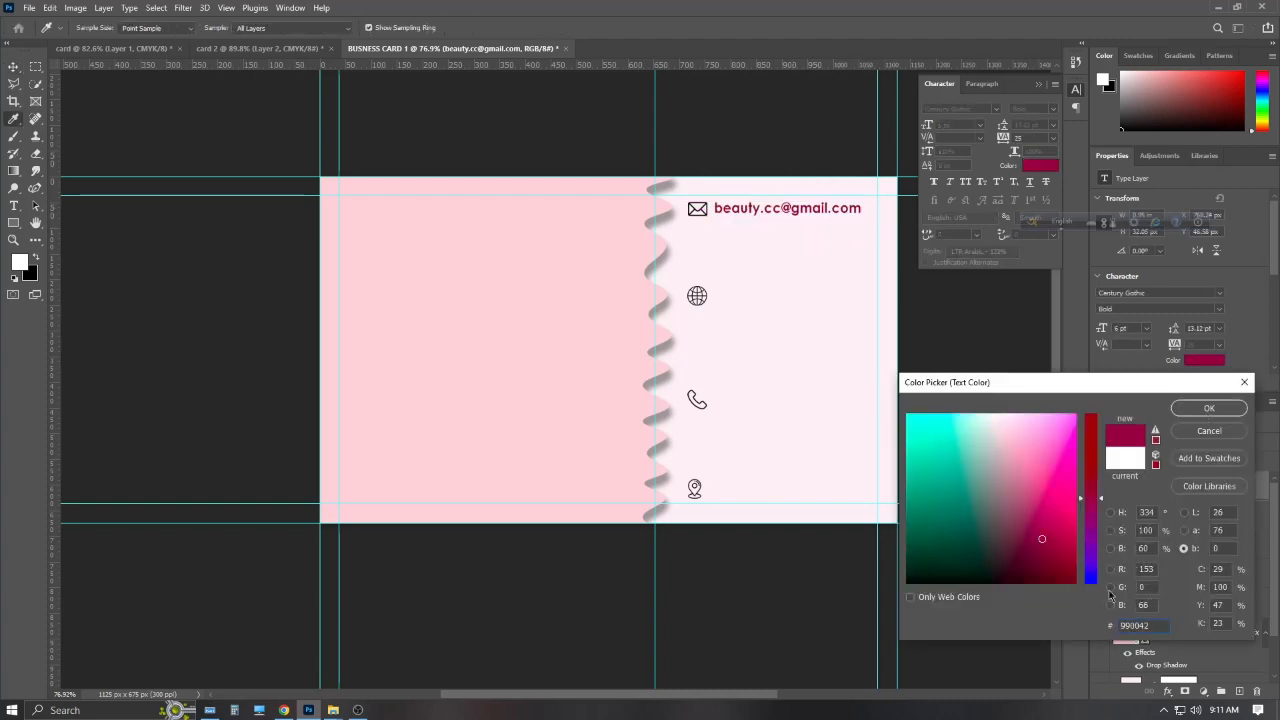
Keep the e-mail text white, discarding the sampled pink text colour
left_click(604, 443)
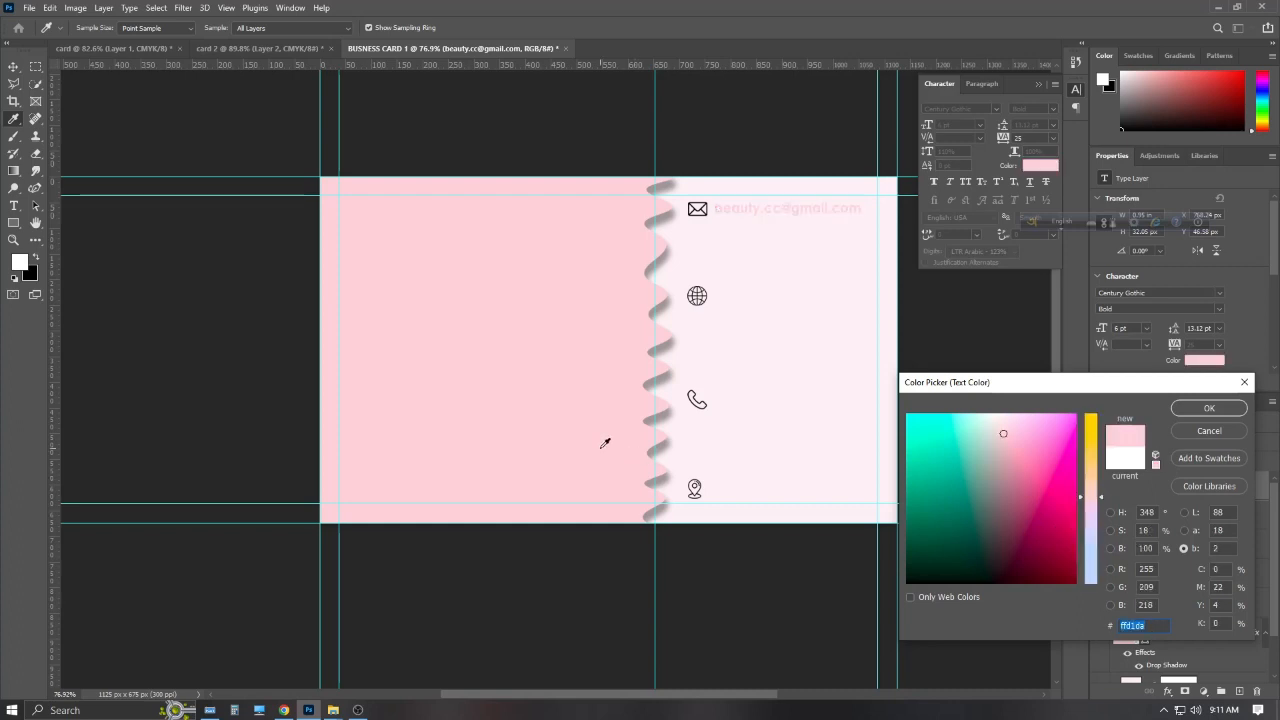
left_click(1209, 431)
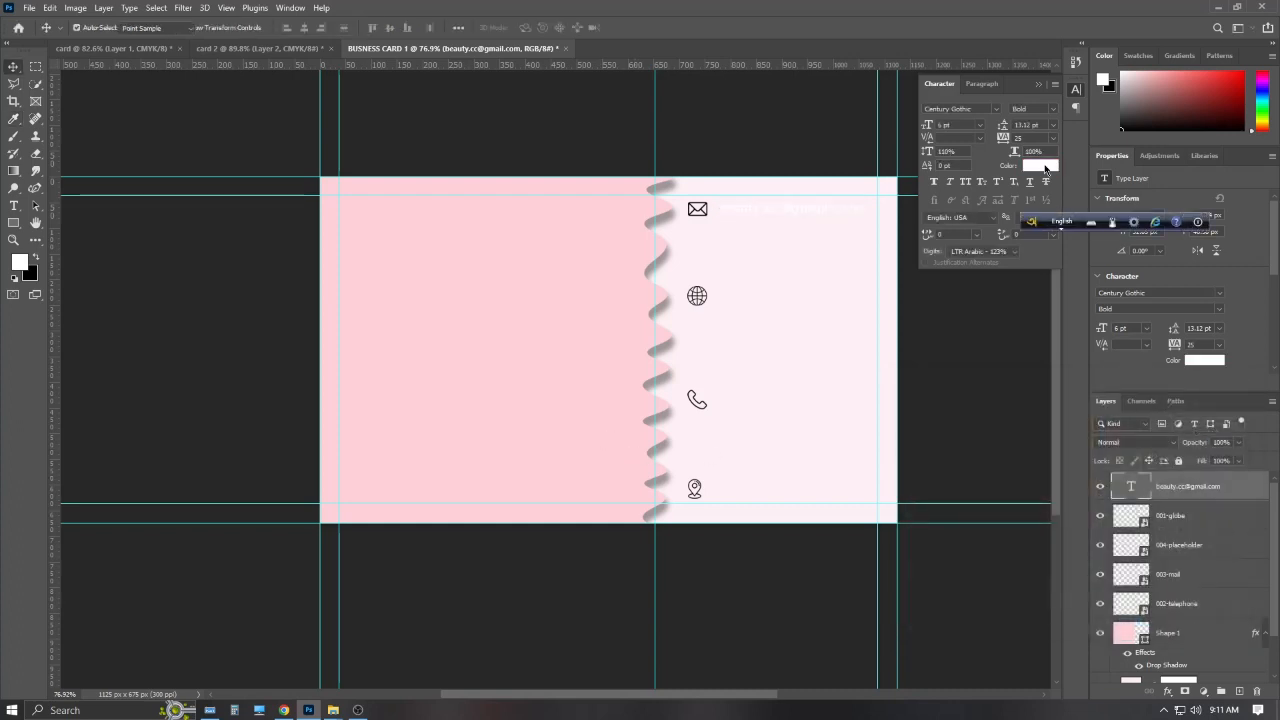
left_click(1040, 166)
left_click(1209, 408)
Apply a Pink_10 Gradient Overlay layer style to the e-mail text
double_click(1233, 487)
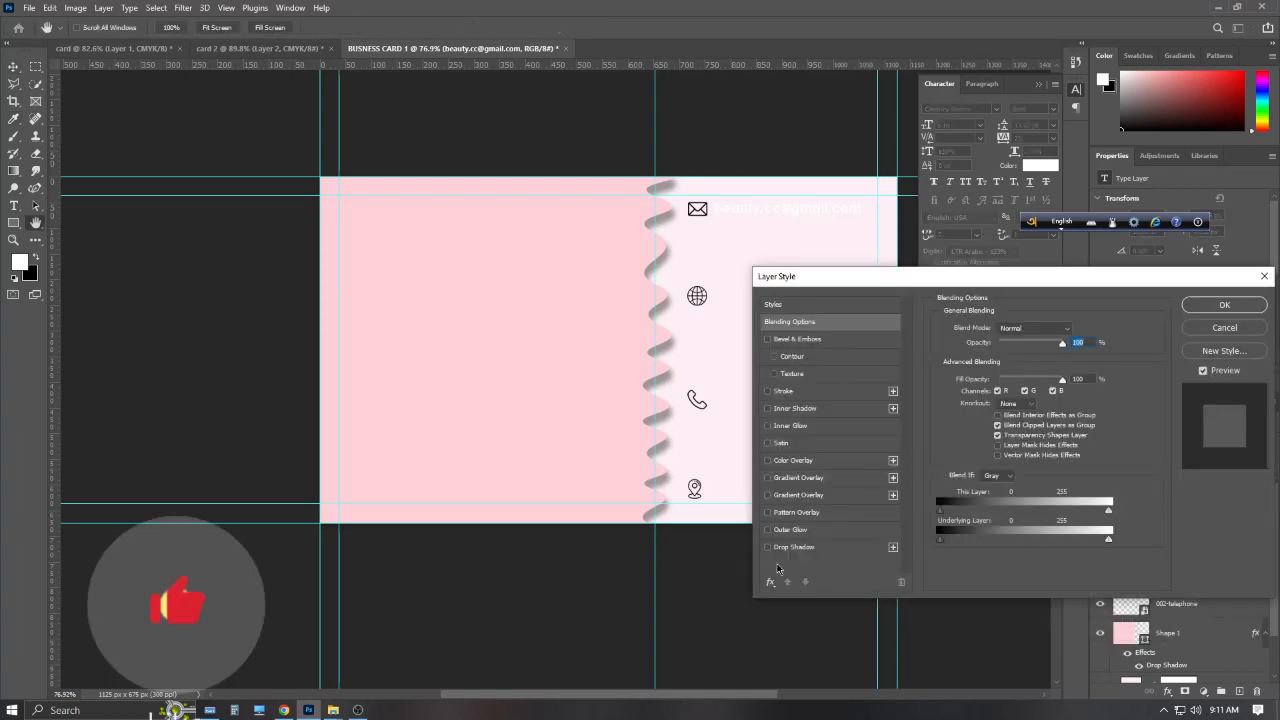
left_click(767, 494)
left_click(813, 494)
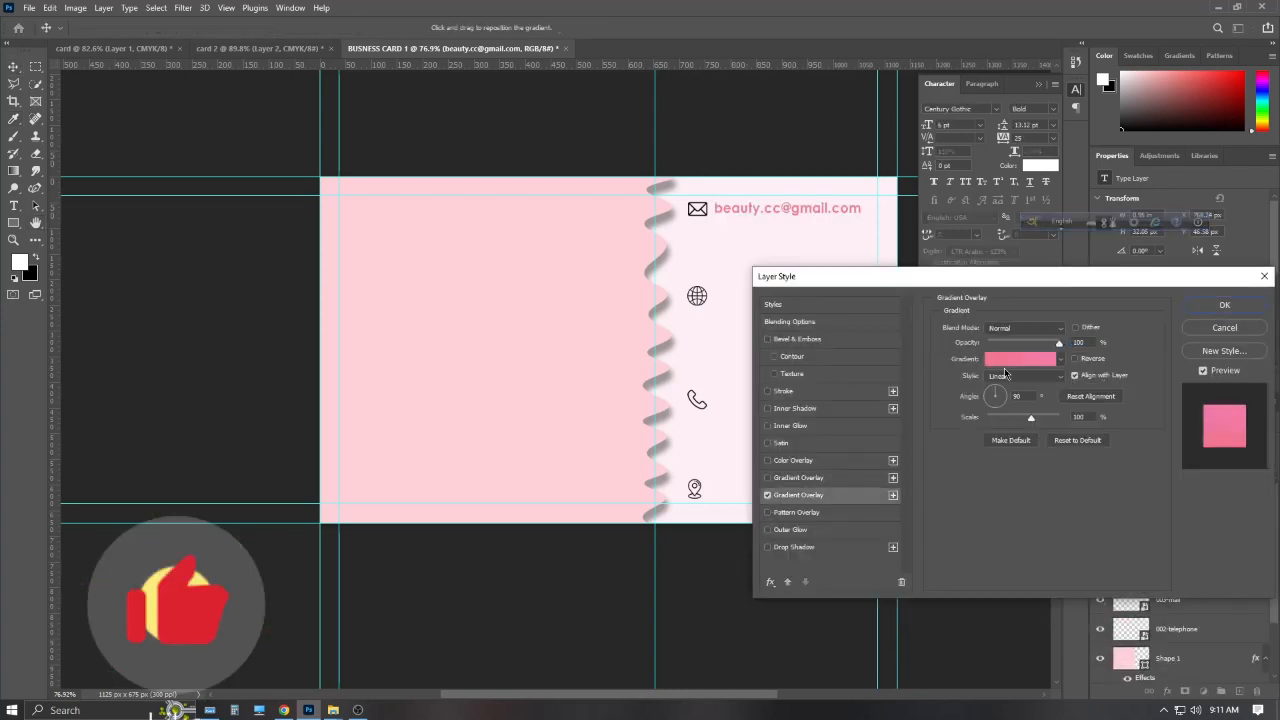
left_click(1004, 365)
left_click(796, 453)
scroll(811, 478, "down", 1)
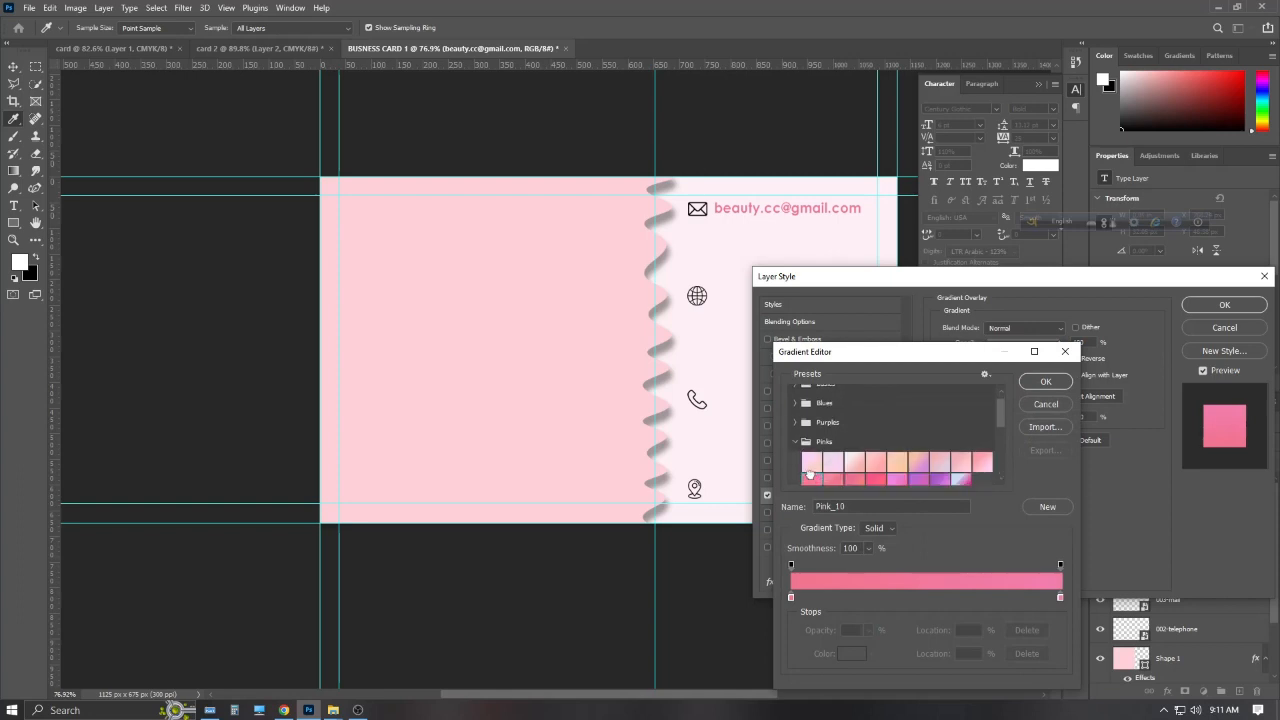
left_click(827, 477)
left_click(816, 477)
left_click(1045, 382)
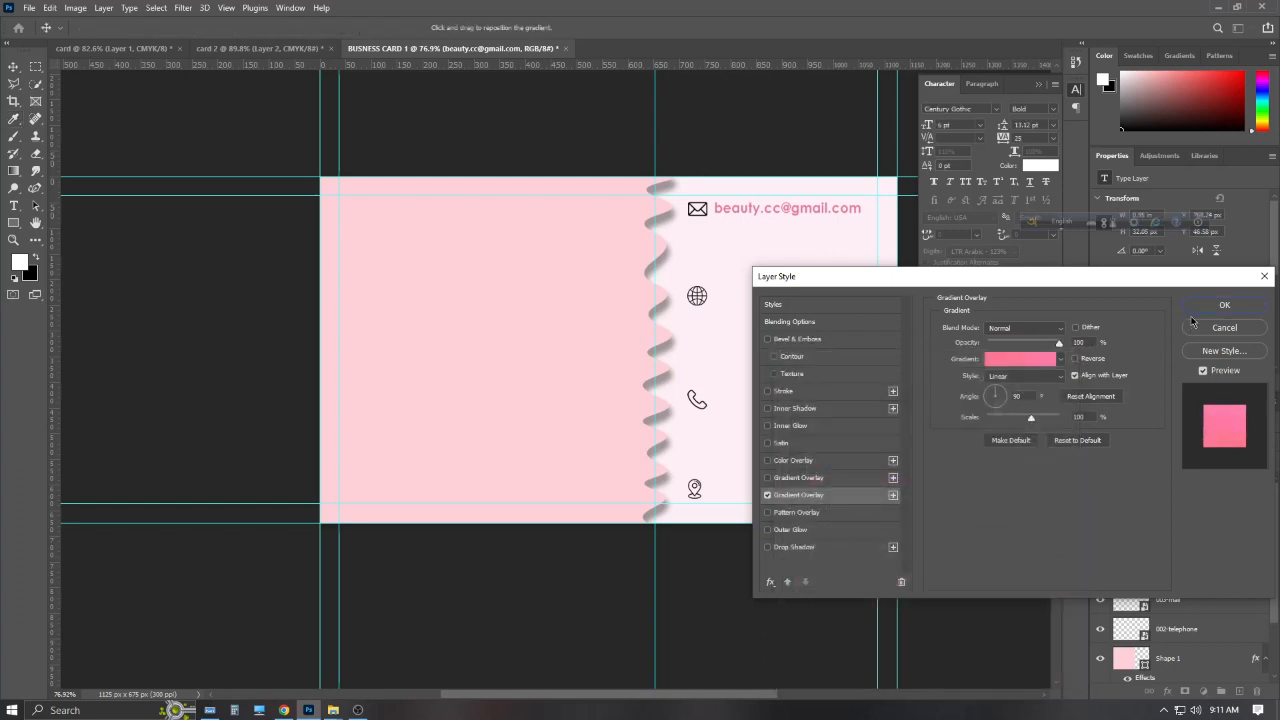
left_click(1224, 304)
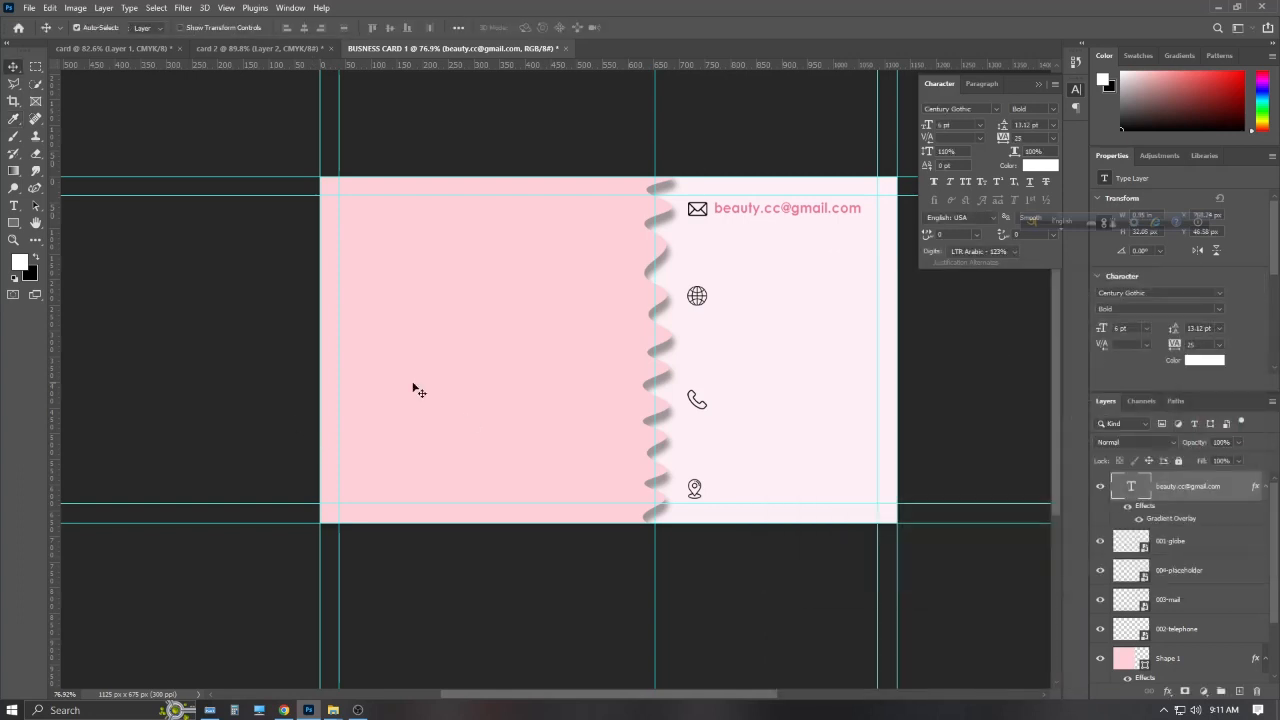
Duplicate the pink e-mail line and place copies beside the globe, phone and pin icons
key("ctrl+j")
key("ctrl+j")
key("ctrl+j")
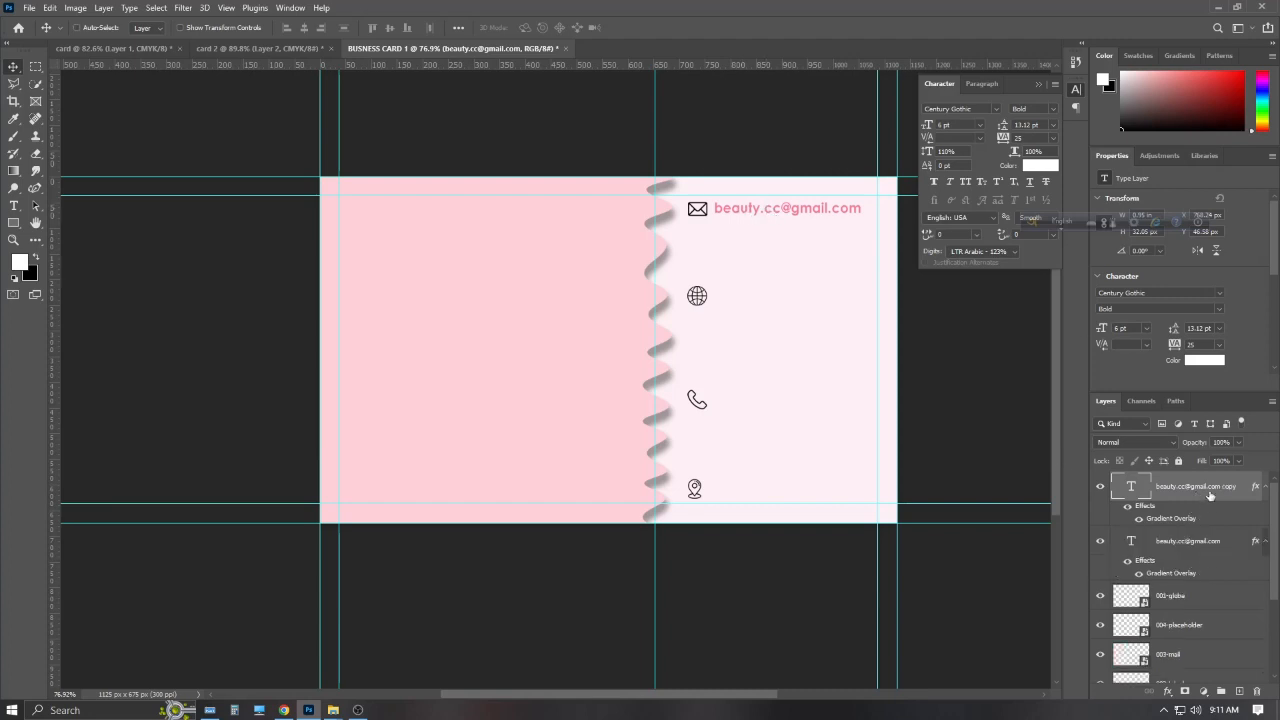
left_click_drag(834, 228, 815, 488)
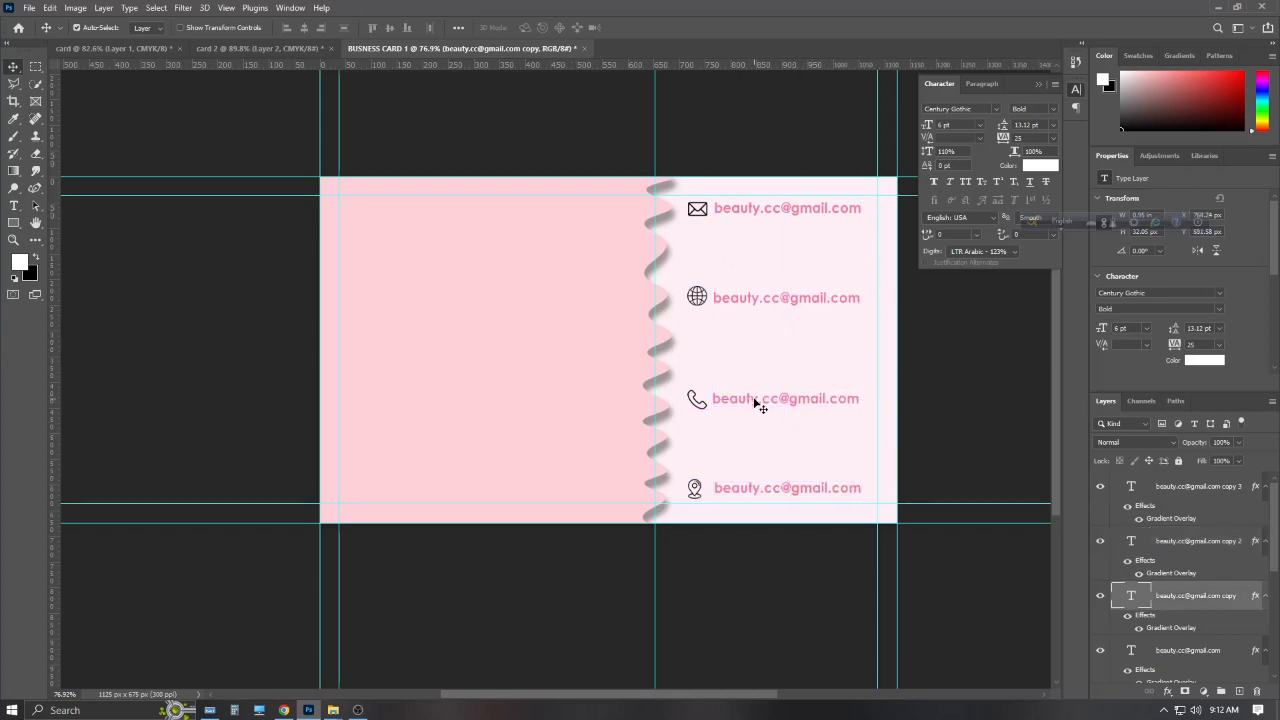
left_click_drag(786, 297, 785, 295)
double_click(786, 295)
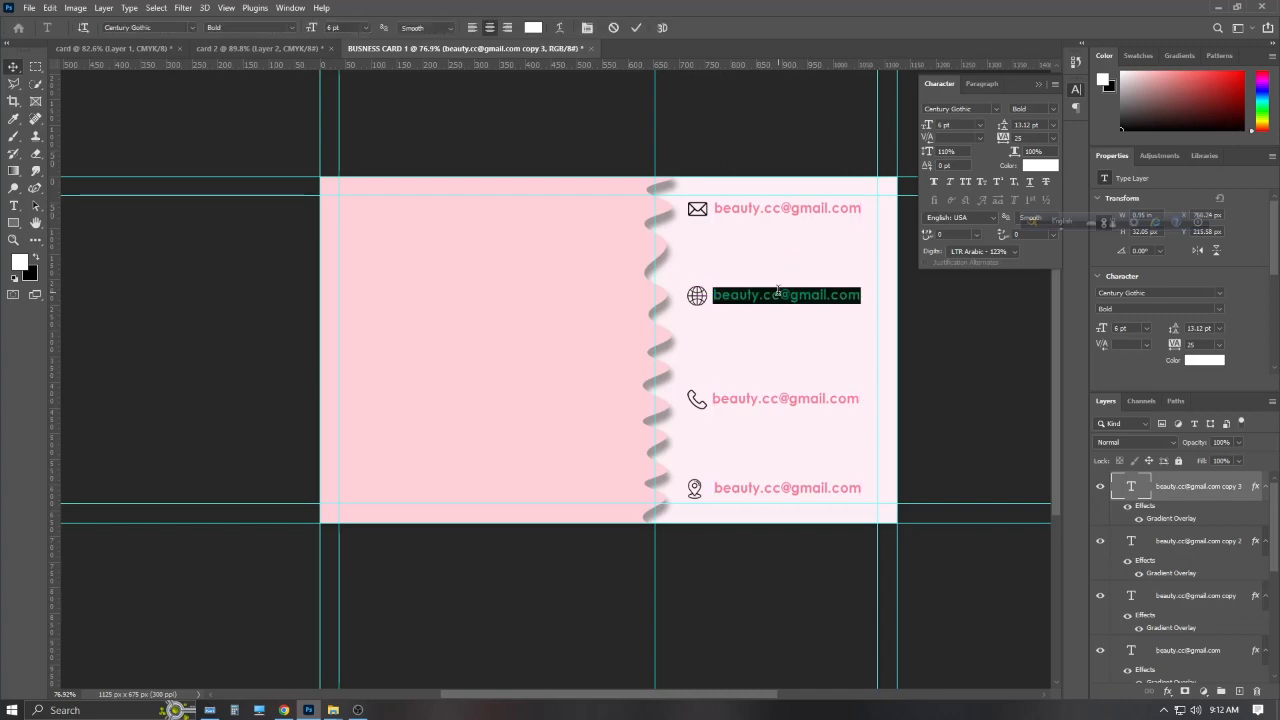
type("www.be")
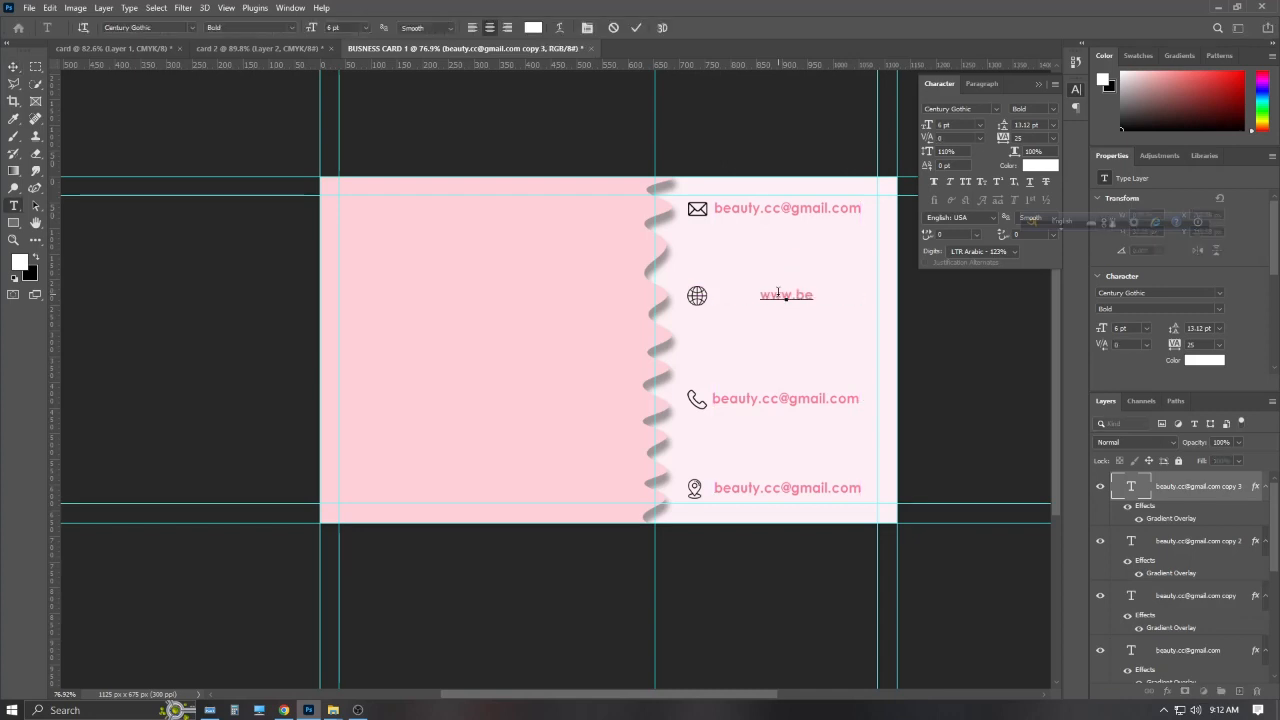
type("autypar")
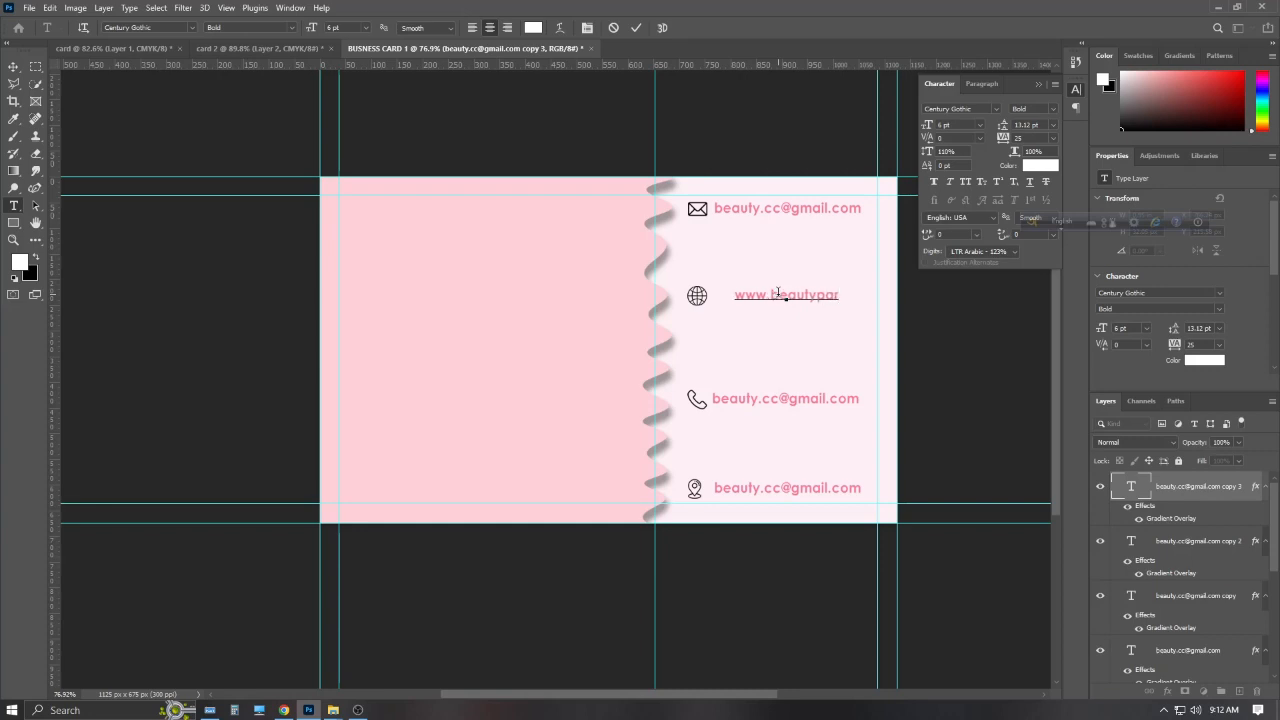
type("lout.com")
left_click(636, 27)
key("v")
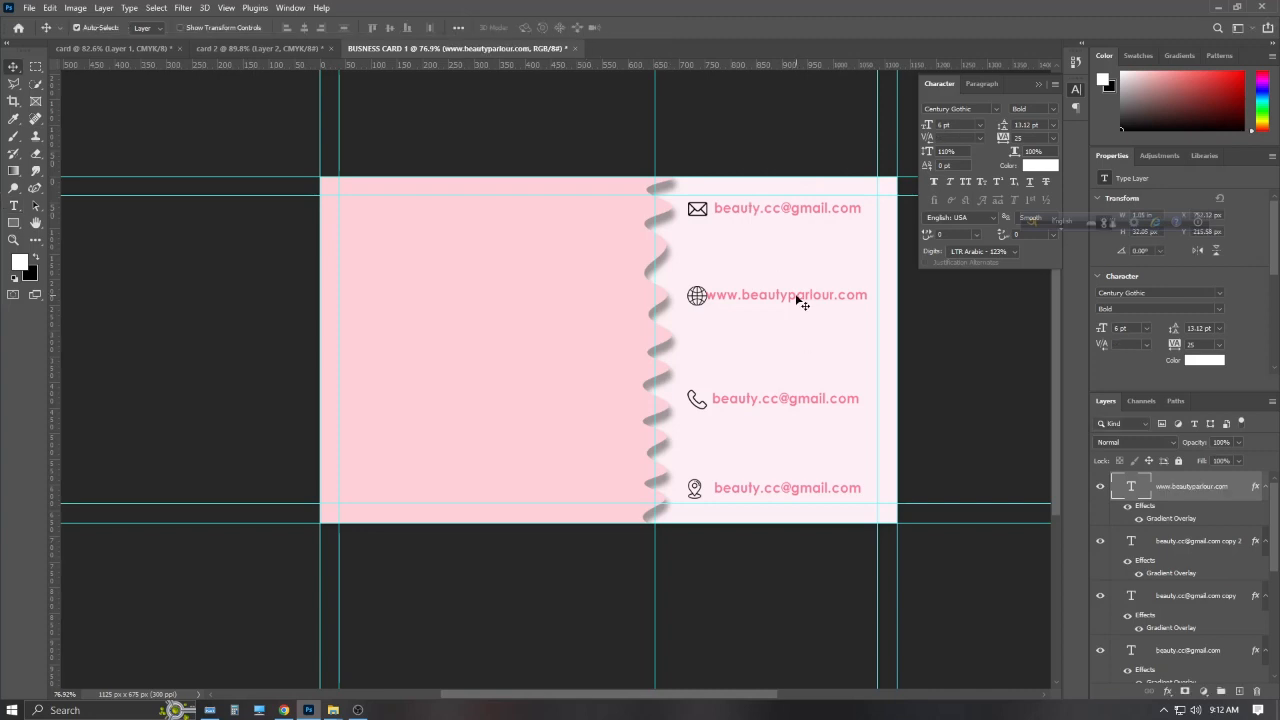
left_click_drag(802, 300, 808, 303)
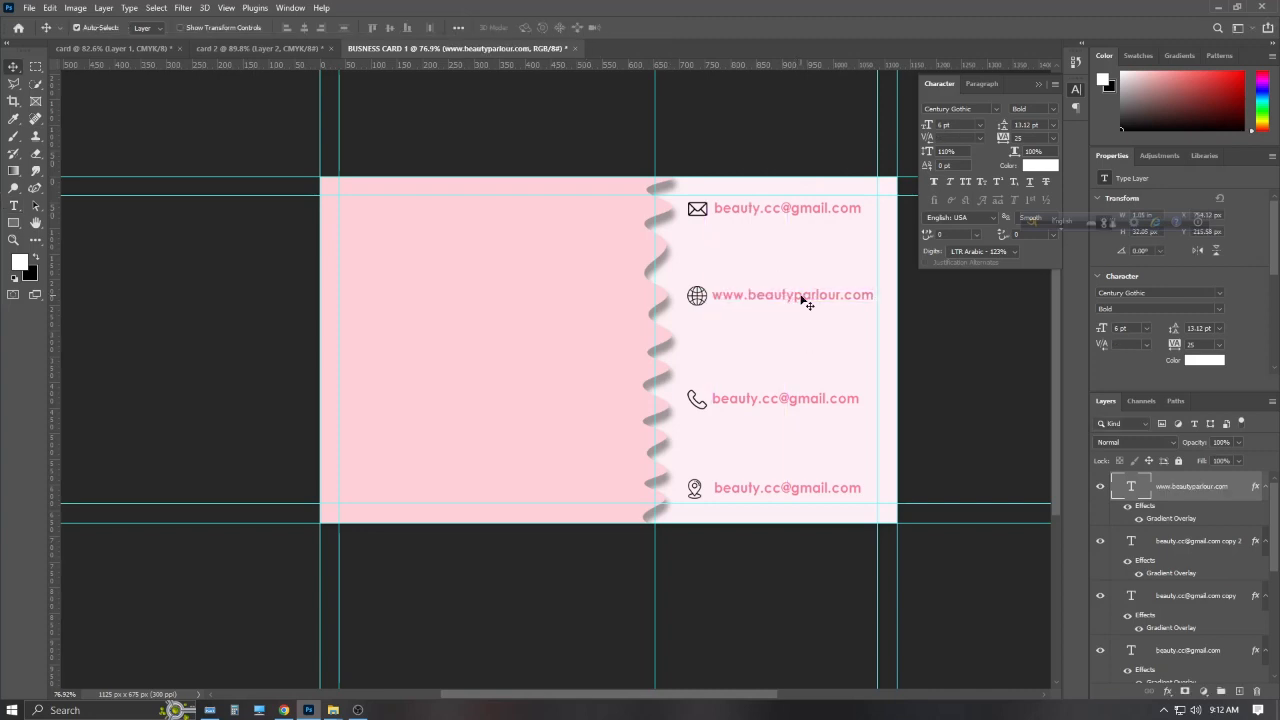
Replace the phone-line text with a first, short phone number entry
double_click(774, 398)
key("BackSpace")
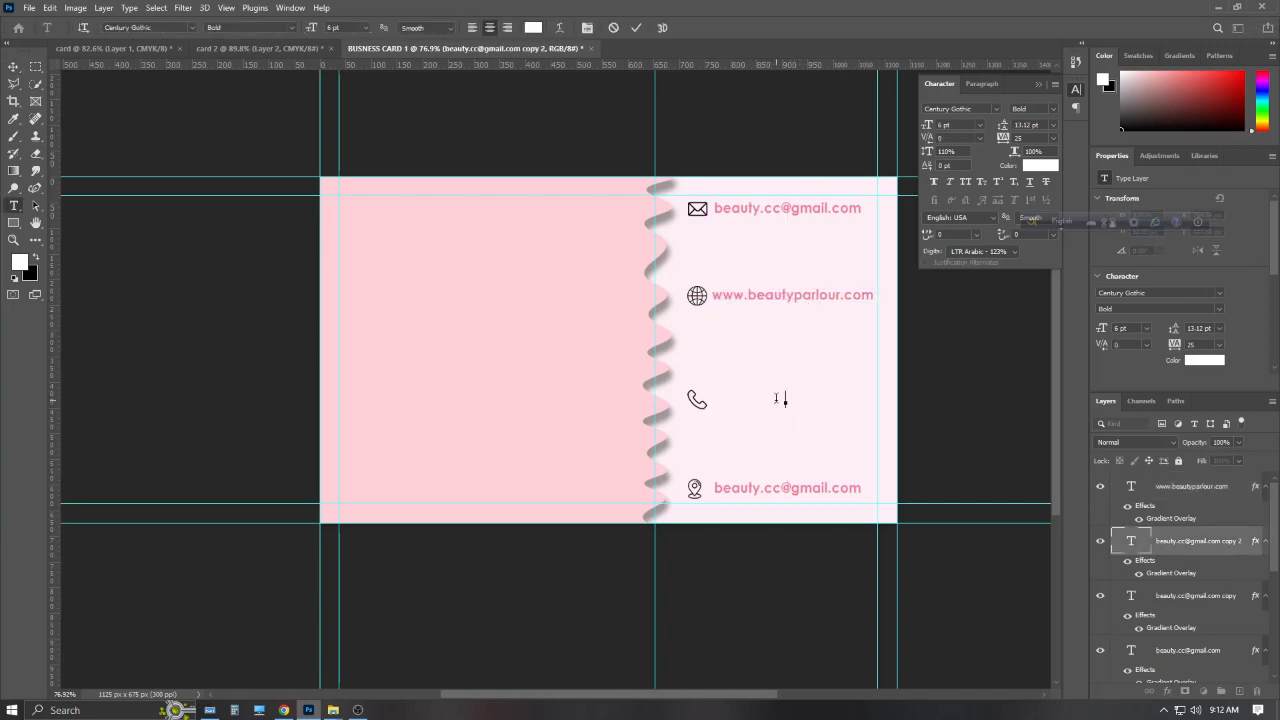
key("ctrl+plus")
key("ctrl+plus")
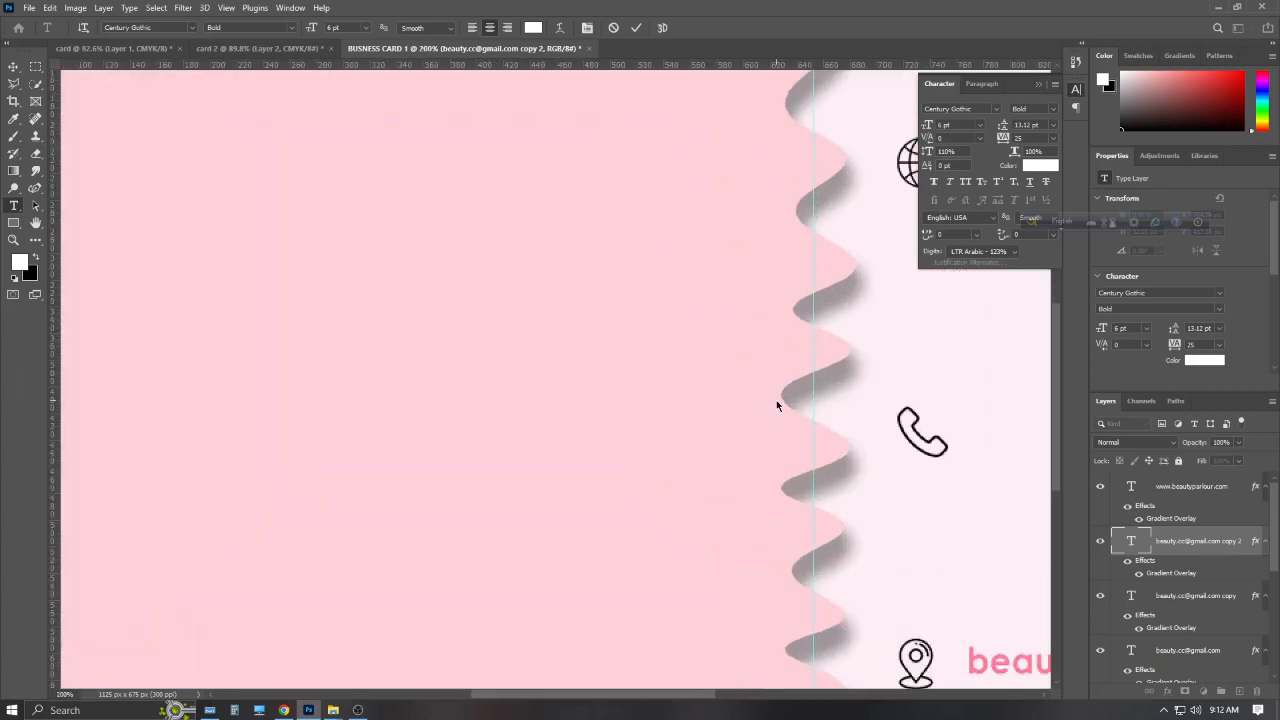
key("ctrl+minus")
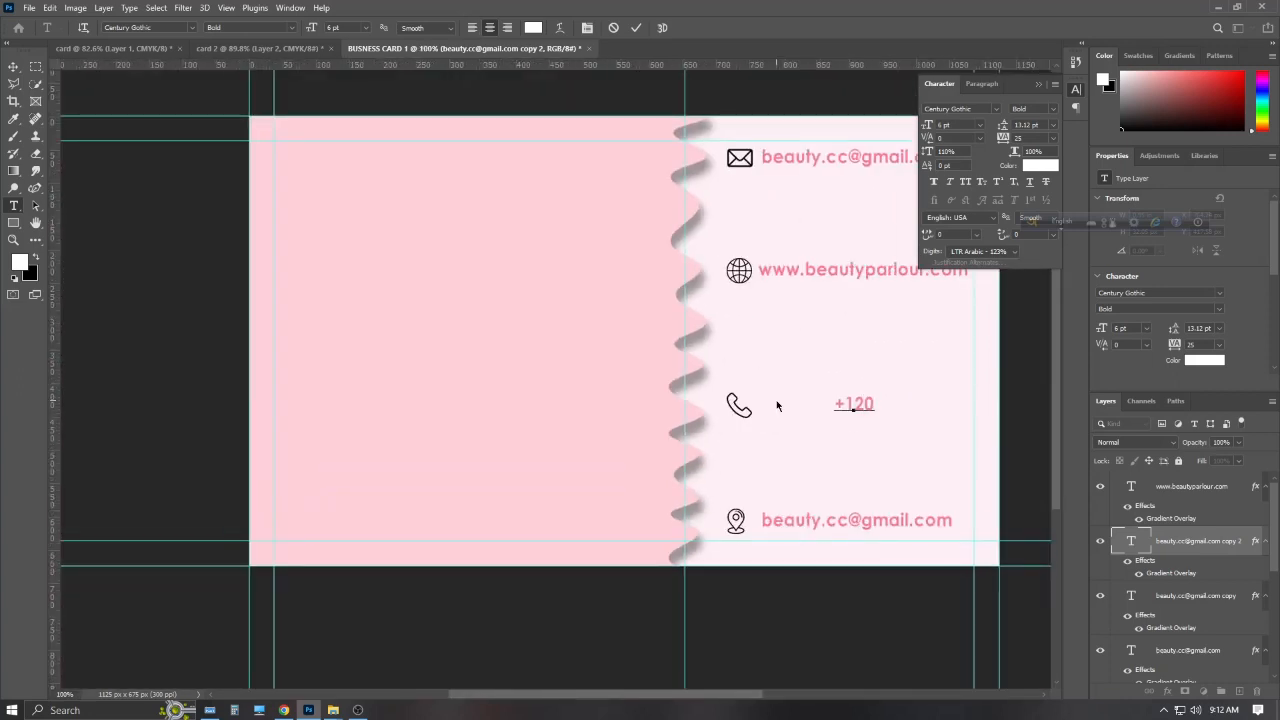
type("+120 3123")
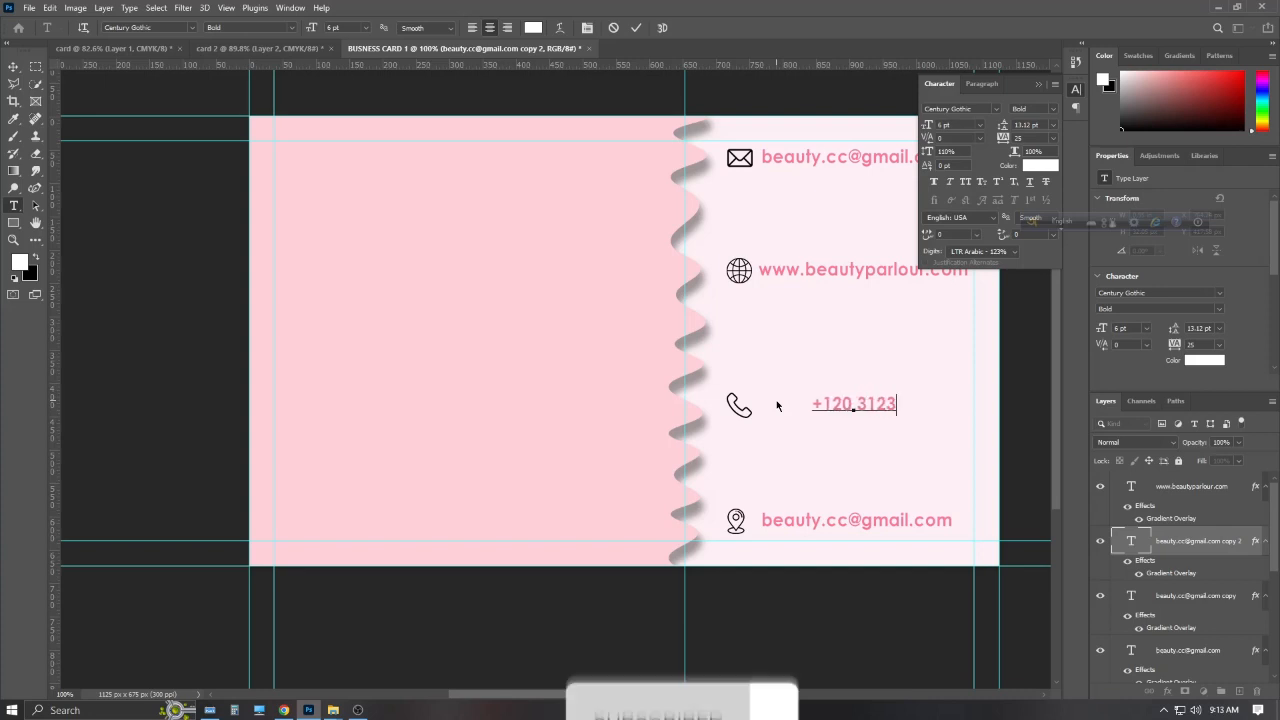
key("Escape")
key("v")
key("5")
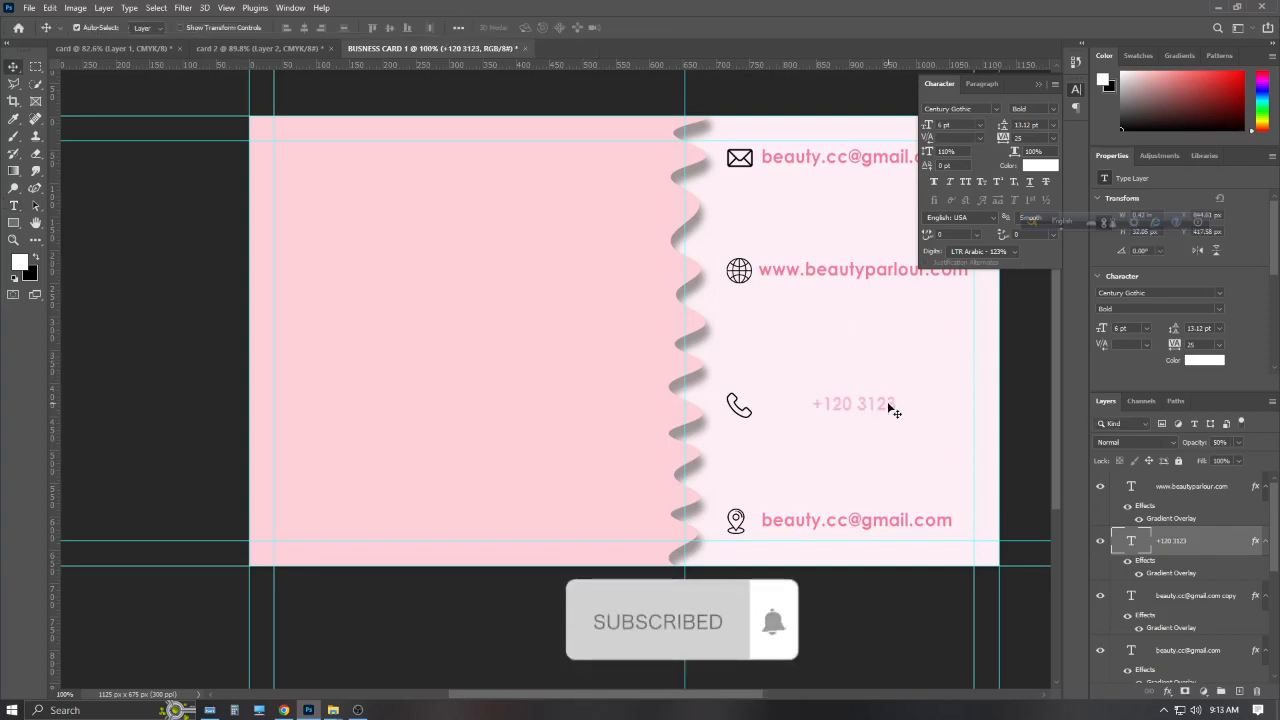
Clear the phone line's text again and raise the layer's opacity back up
key("t")
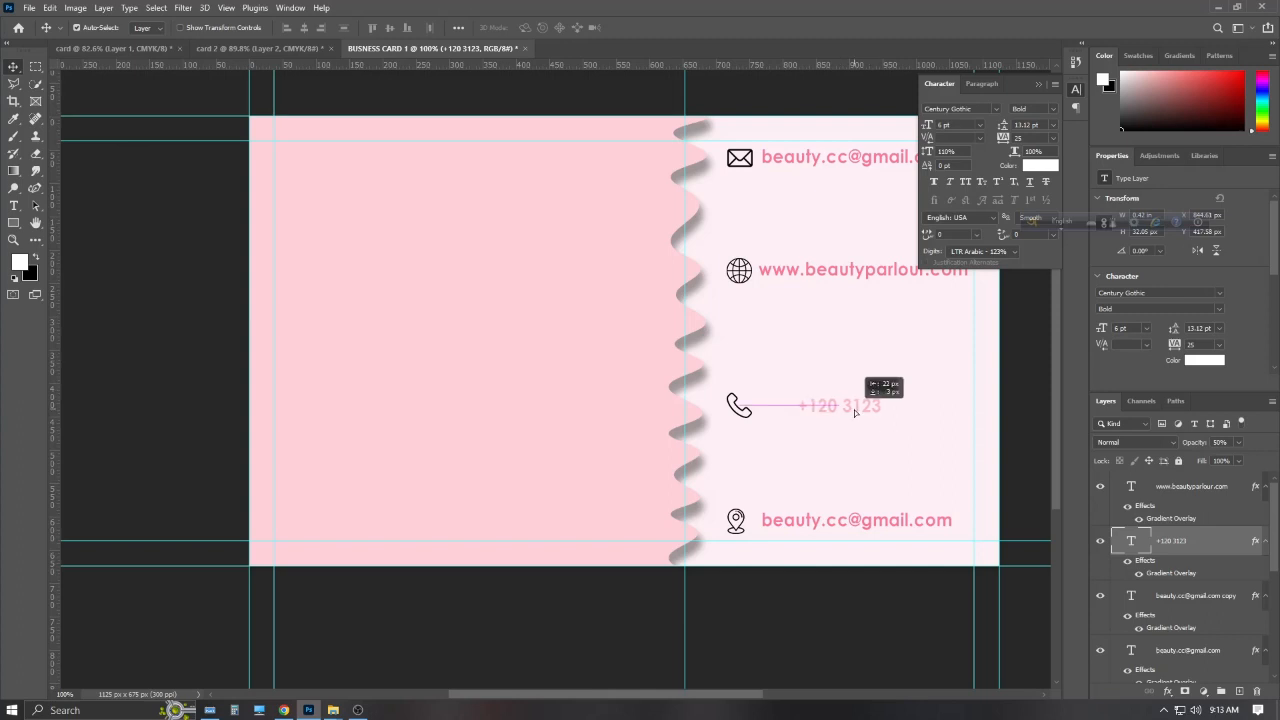
triple_click(862, 407)
key("BackSpace")
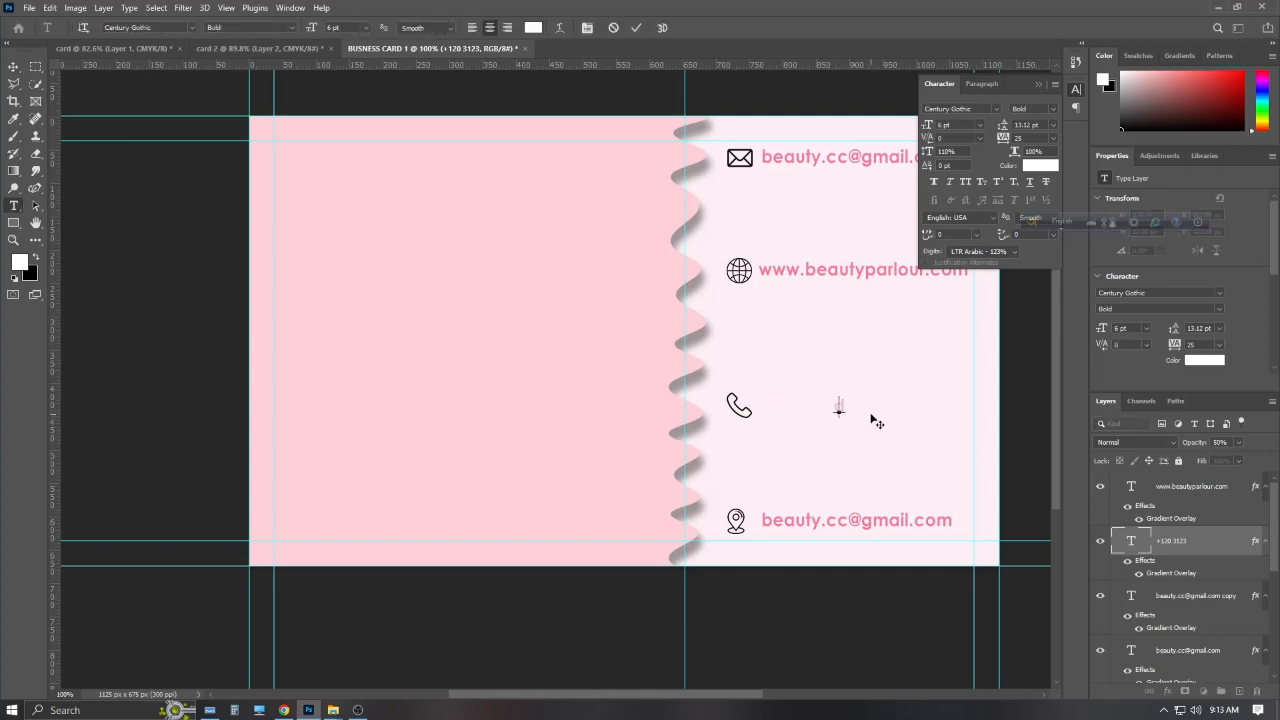
key("ctrl+z")
key("BackSpace")
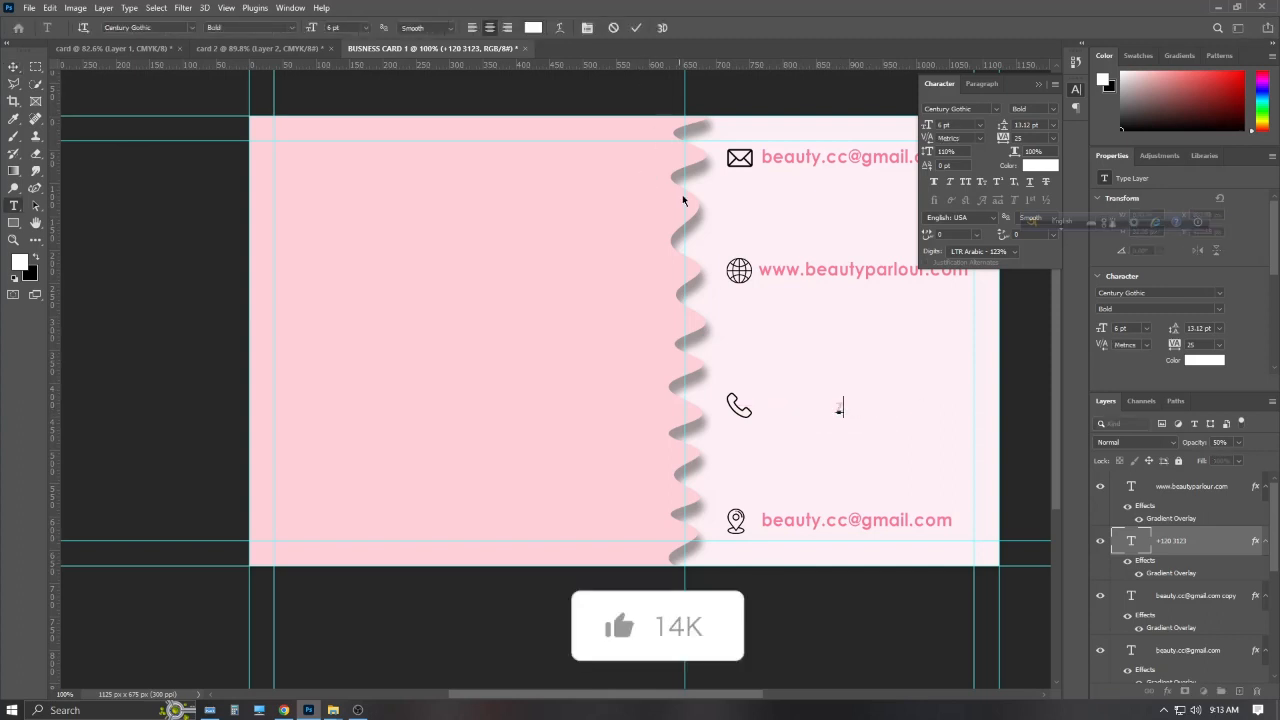
key("ctrl+Return")
key("v")
left_click(1239, 443)
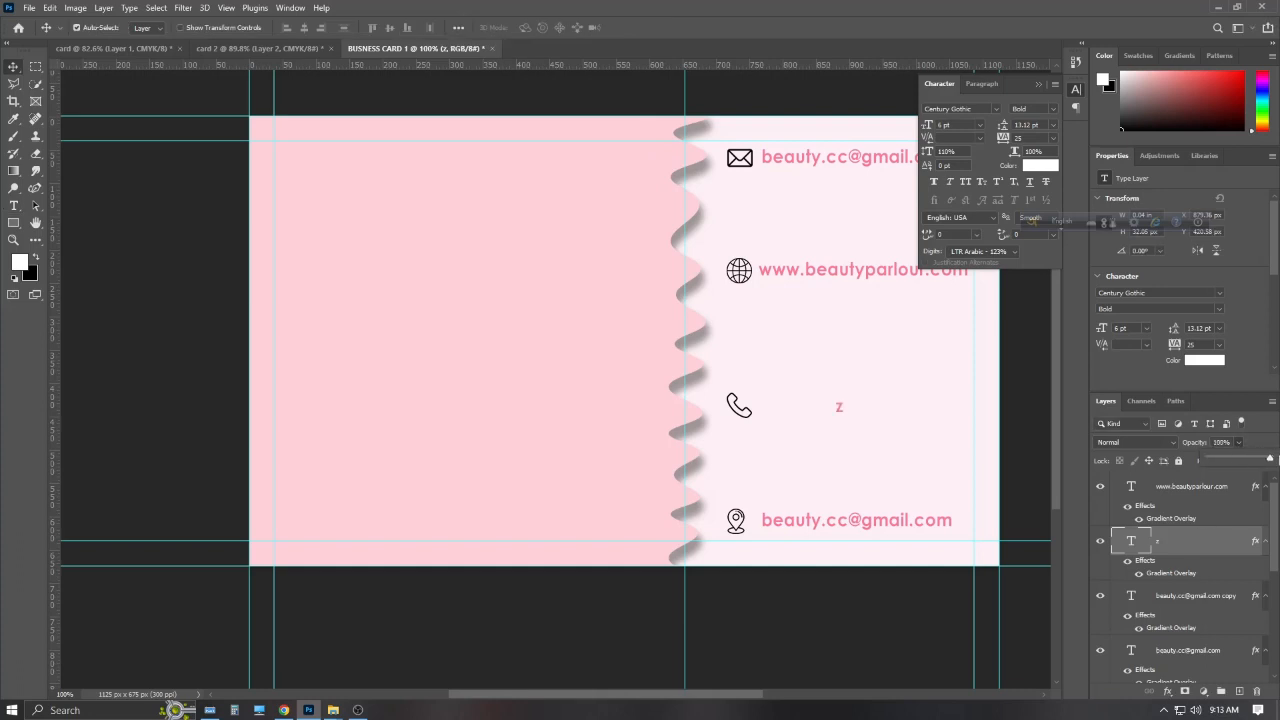
Enter the parlour's full phone number, align it, and clear the pin line's text
double_click(842, 408)
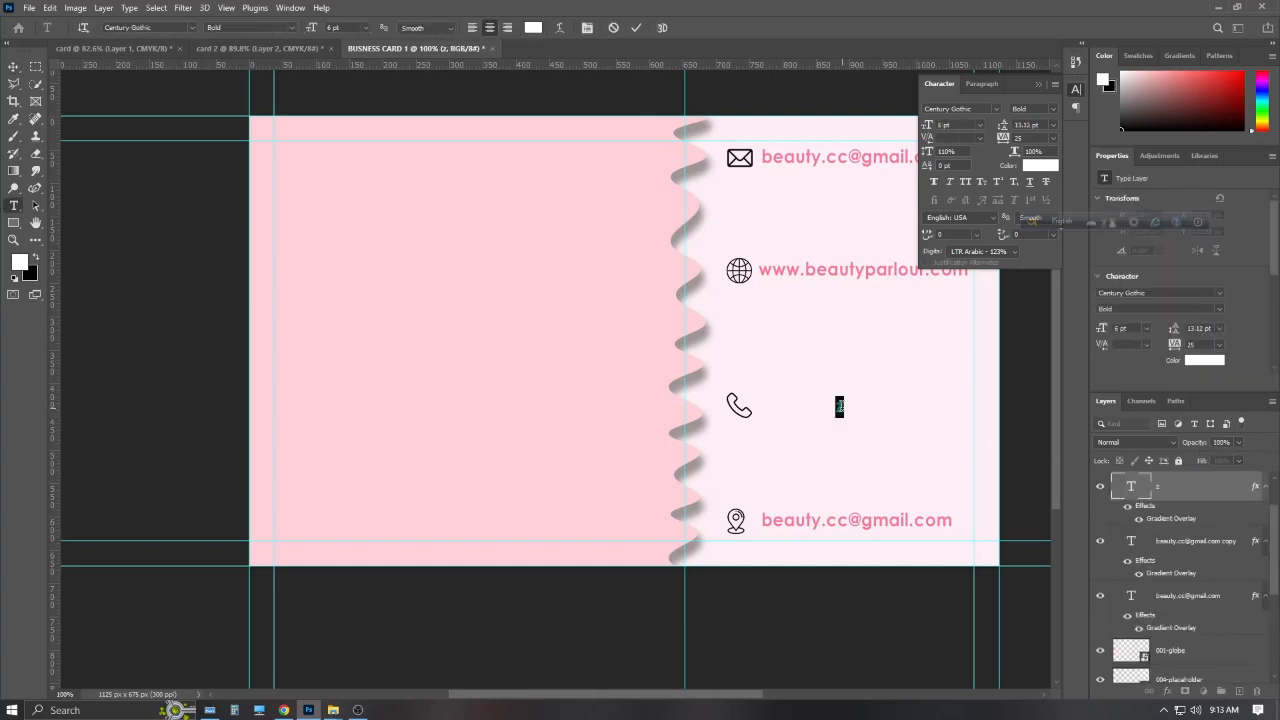
key("ctrl+Return")
key("v")
left_click_drag(840, 408, 843, 409)
double_click(853, 520)
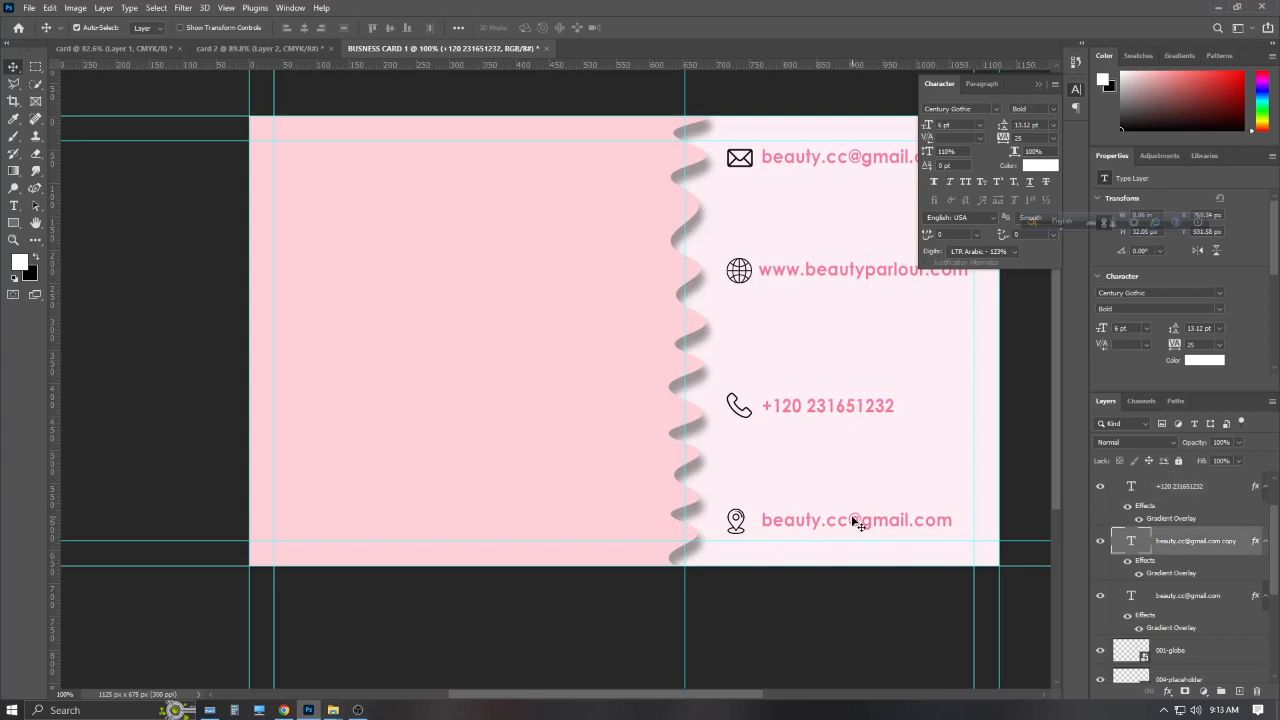
key("BackSpace")
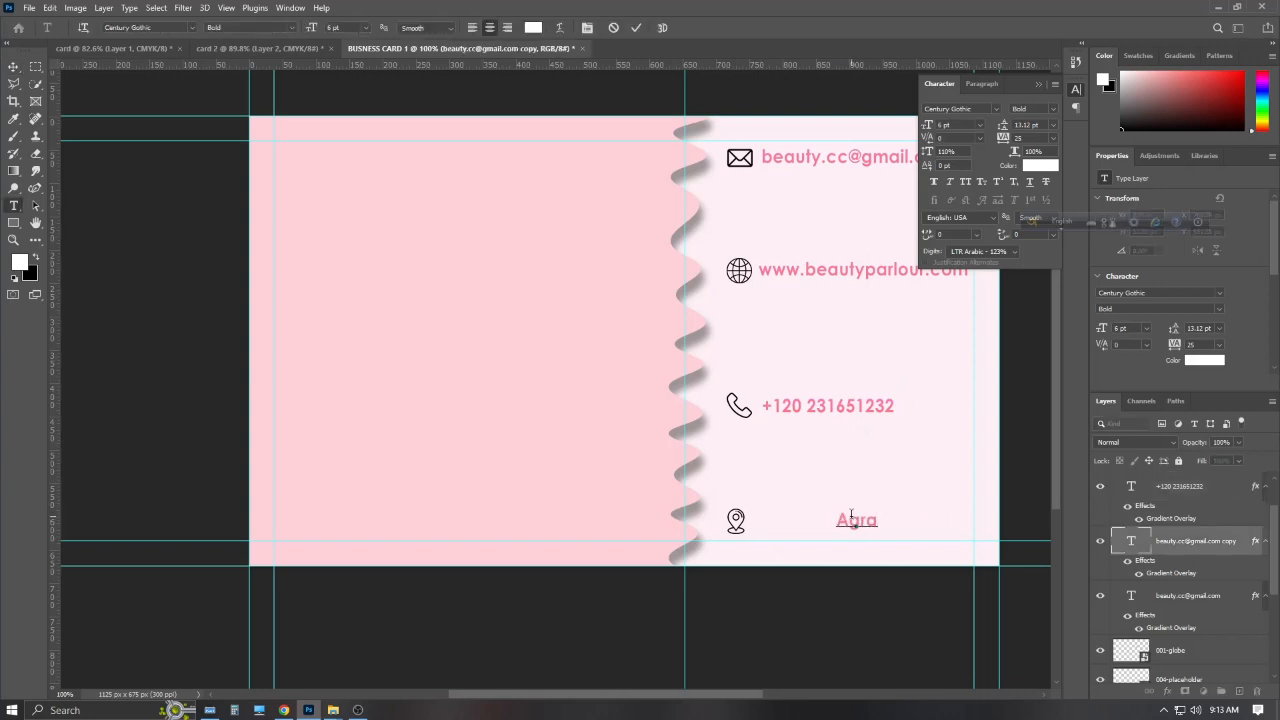
Type 'Agra, India' on the pin line and slide it into line with the others
type("Agra, India")
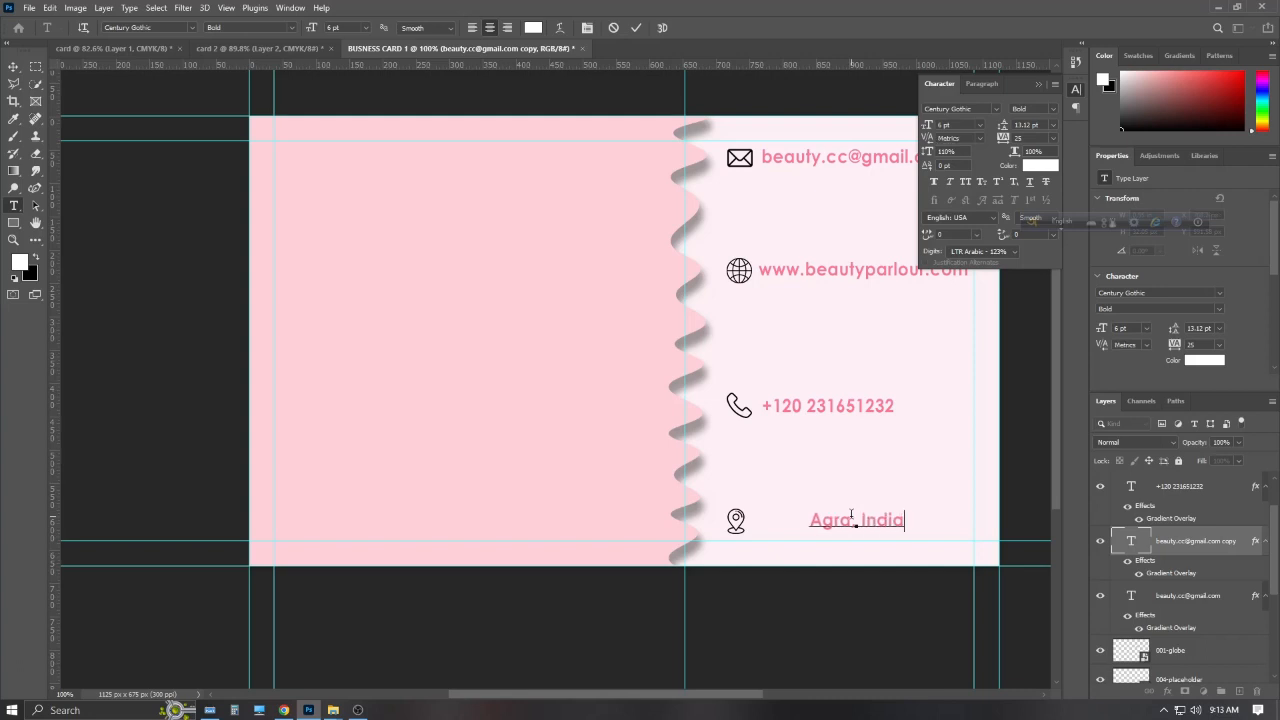
left_click(636, 27)
key("v")
left_click_drag(887, 526, 840, 523)
scroll(843, 413, "down", 2)
scroll(846, 410, "up", 4)
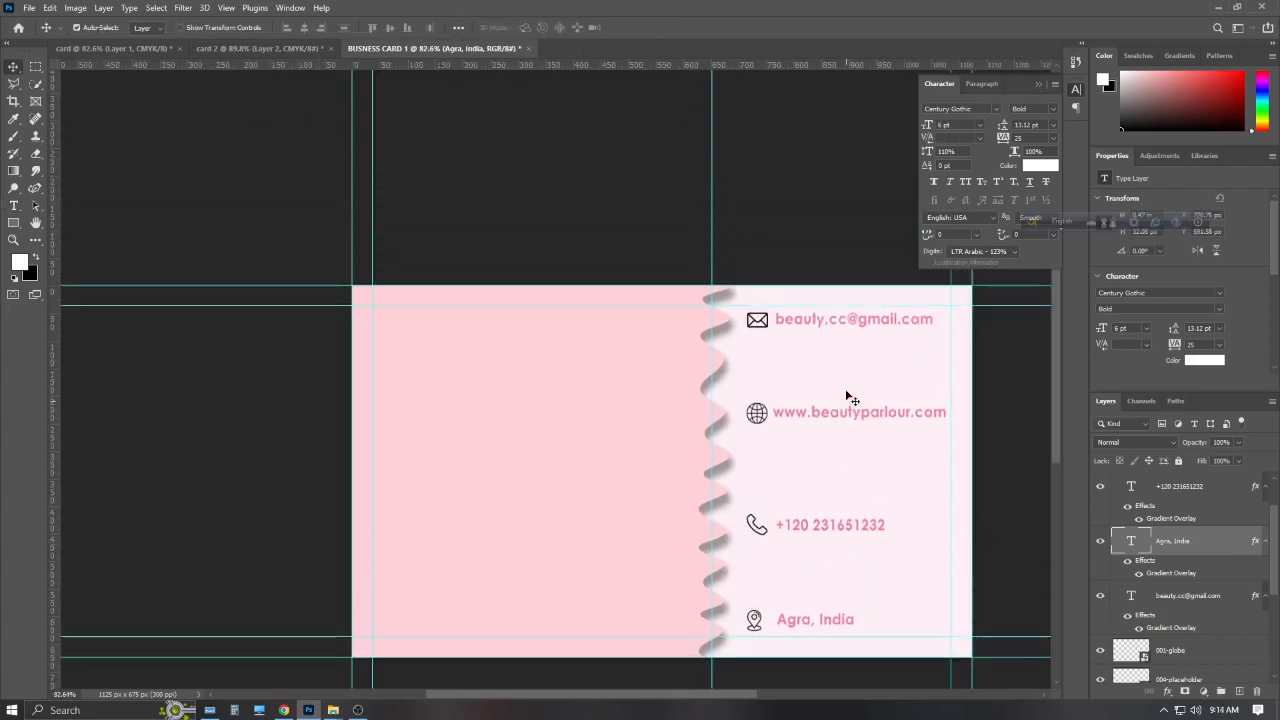
scroll(850, 398, "down", 1)
Select the four contact text layers and align their left edges
left_click_drag(980, 92, 990, 32)
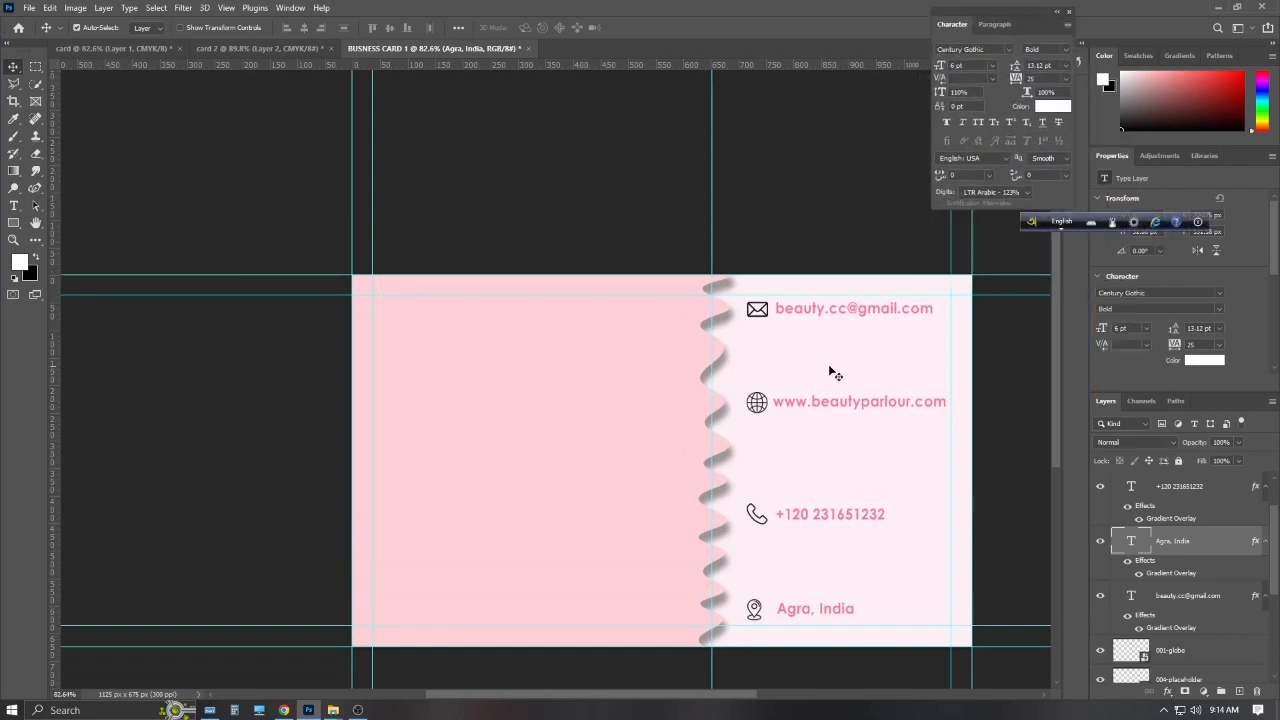
scroll(840, 340, "down", 1)
left_click(857, 283)
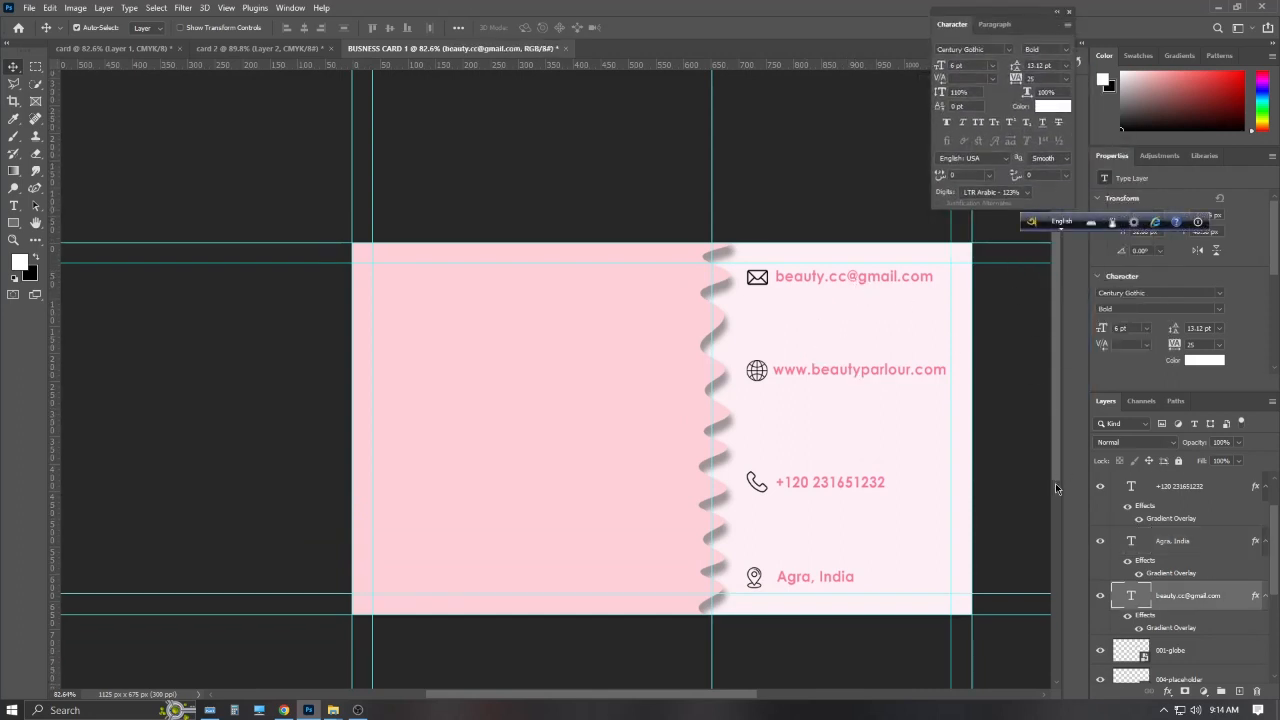
scroll(1165, 512, "up", 1)
left_click(1177, 490)
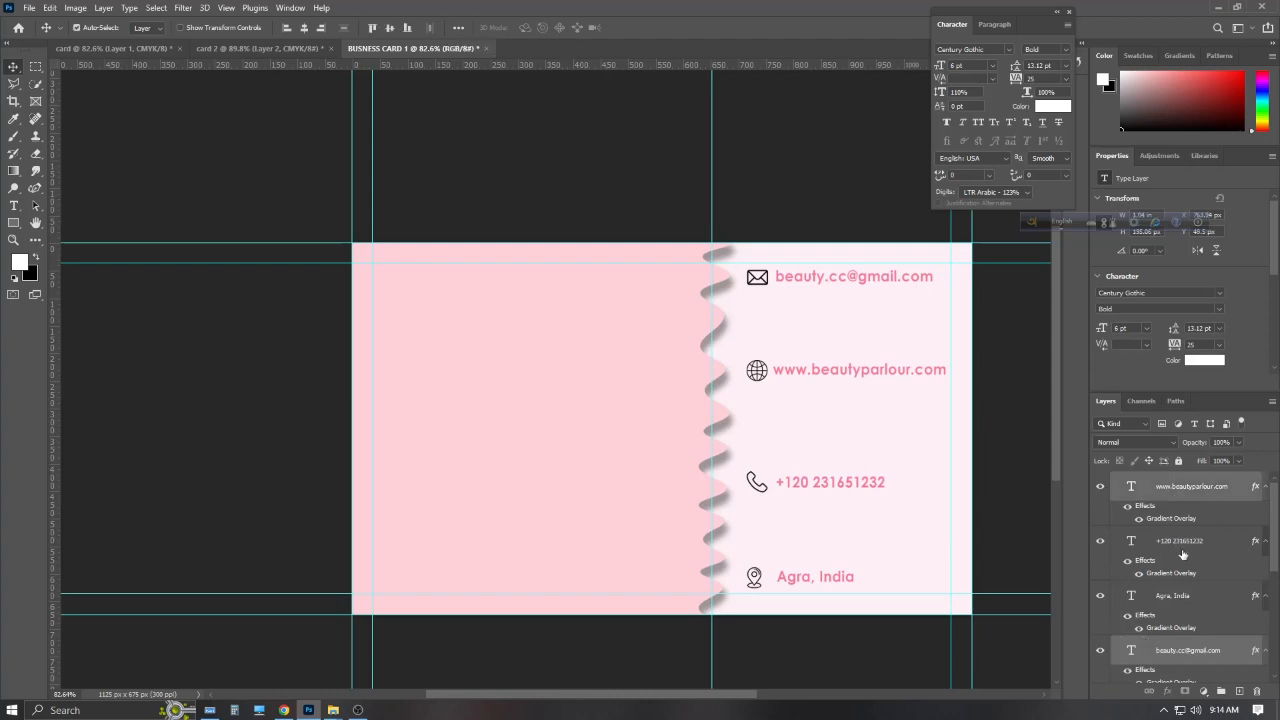
left_click(1183, 545, "shift")
left_click(1185, 652)
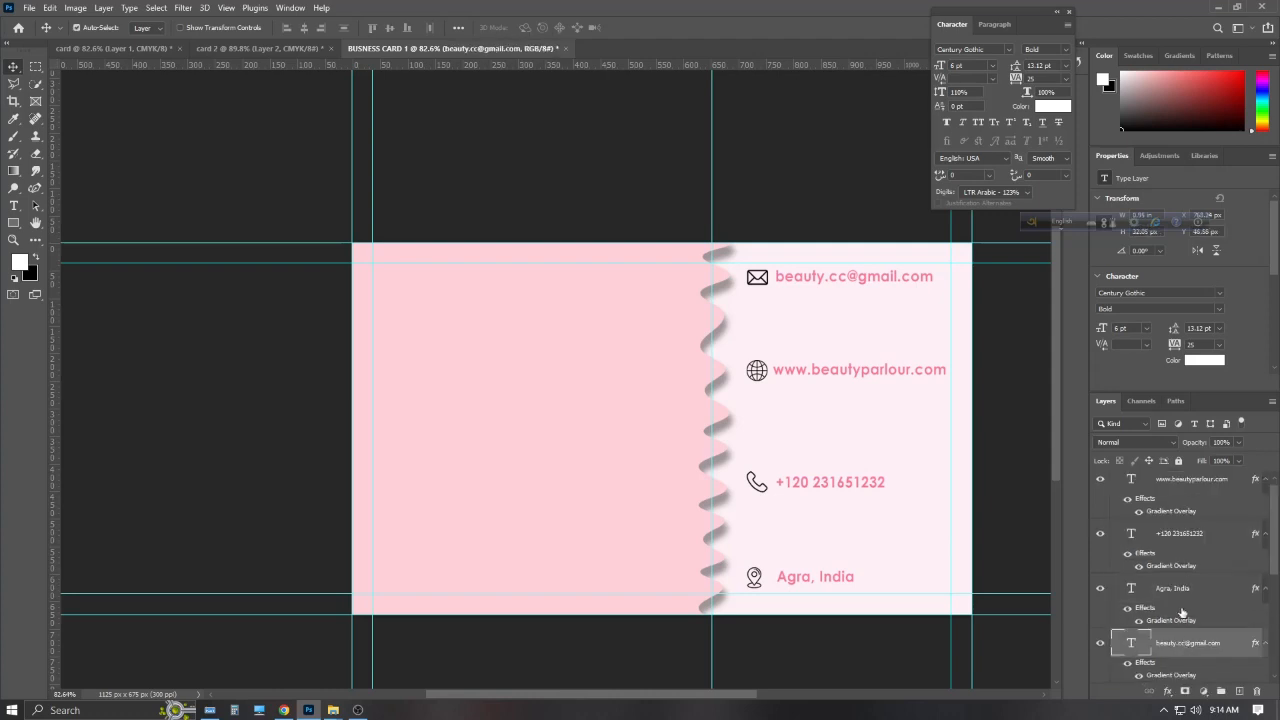
left_click(1188, 488, "ctrl")
left_click(1181, 535, "shift")
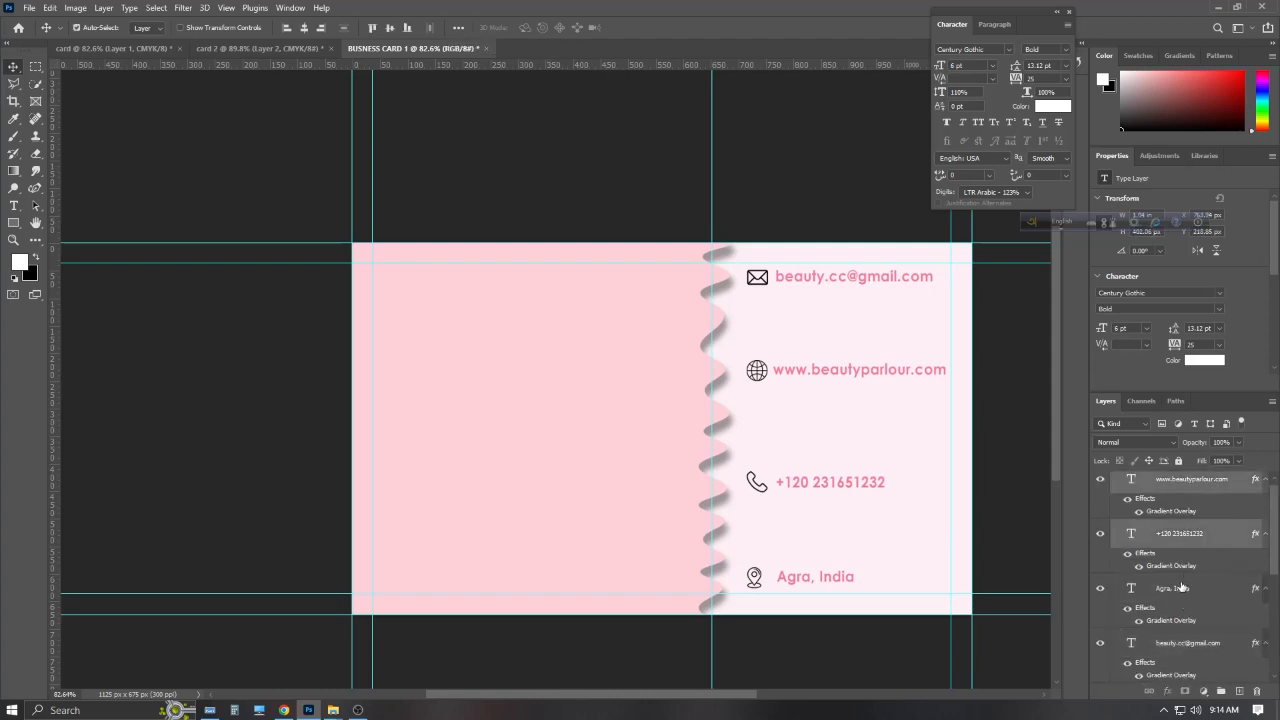
left_click(1180, 588, "shift")
left_click(1178, 643, "shift")
scroll(1184, 591, "up", 1)
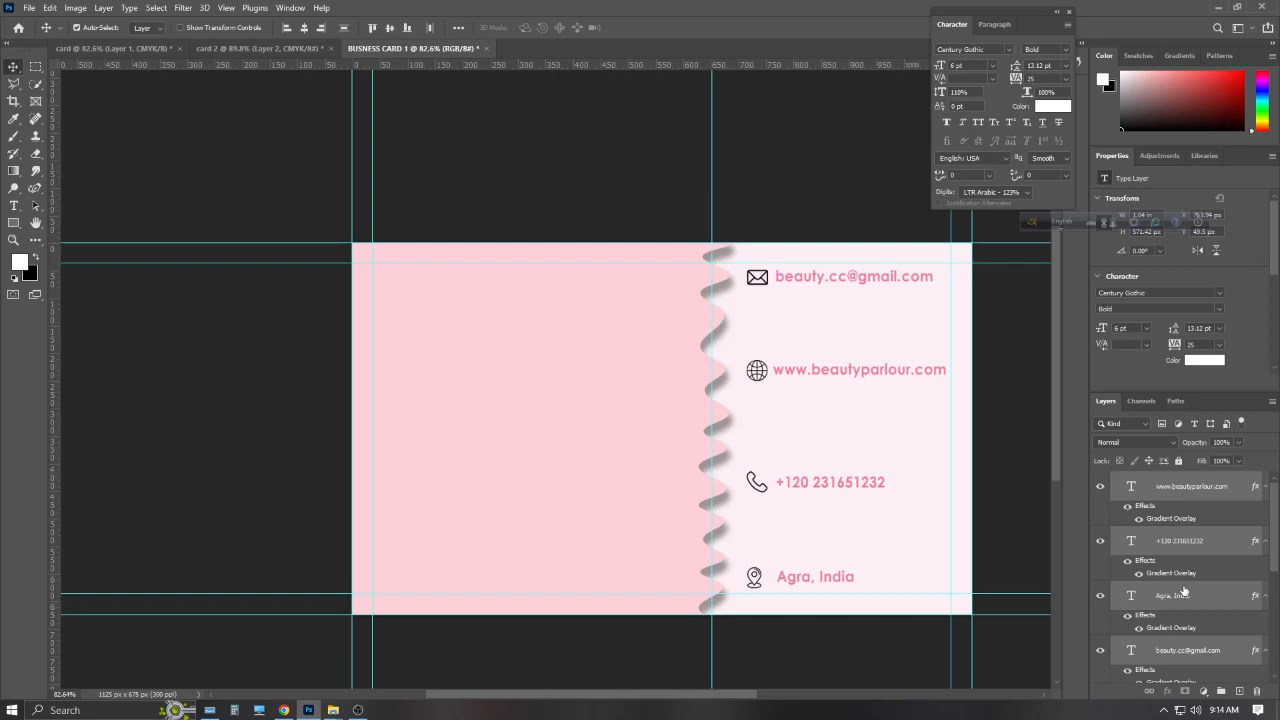
left_click(286, 28)
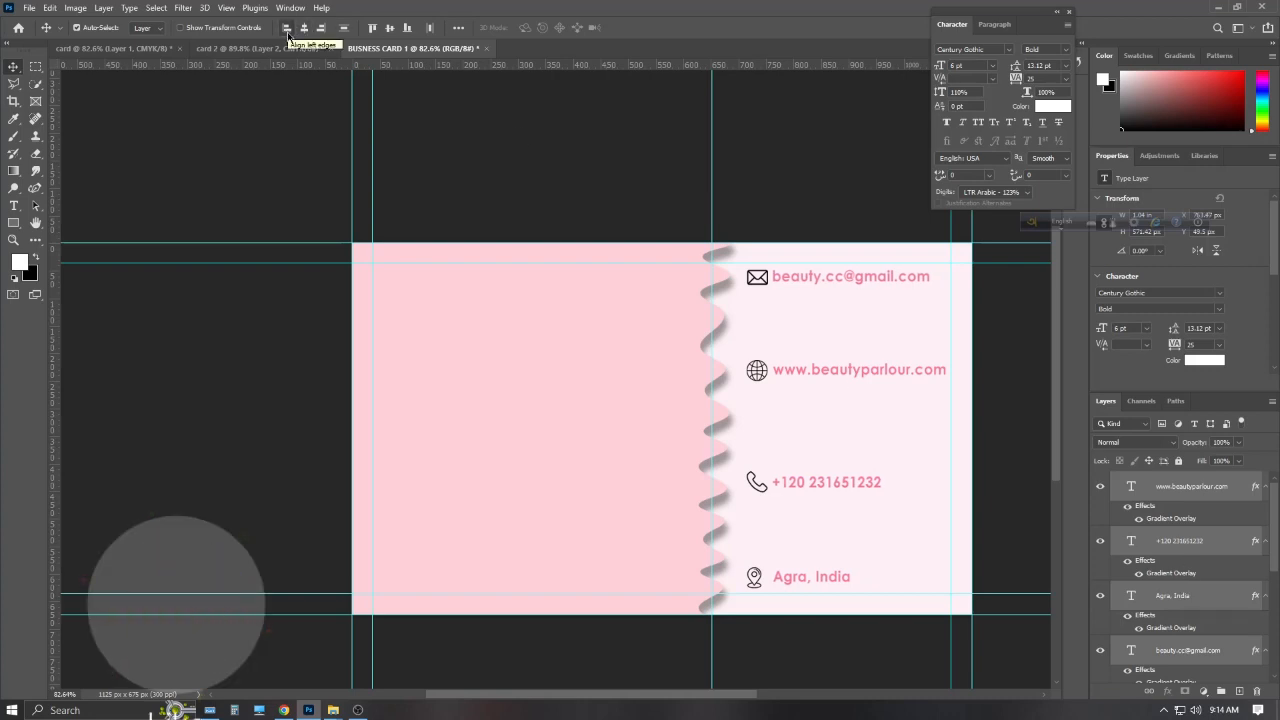
Select the globe icon layer together with the other contact icons
scroll(1183, 605, "down", 3)
left_click(1175, 541)
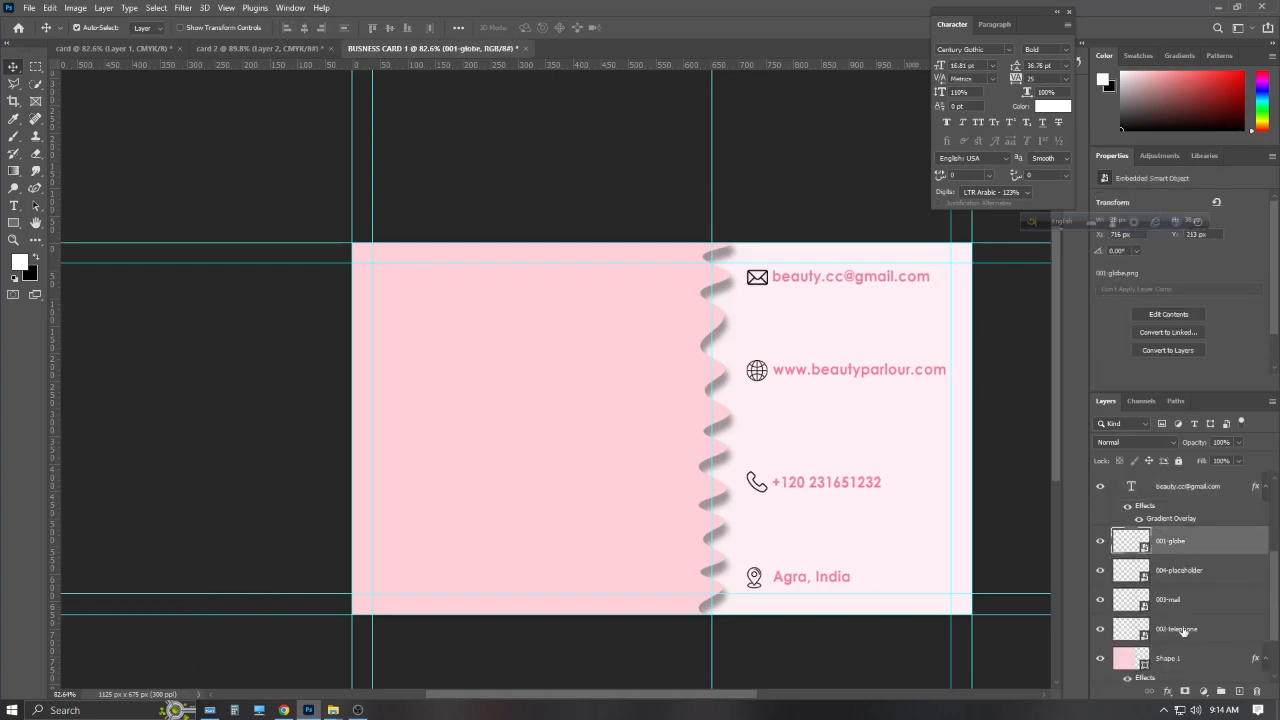
left_click(1184, 630, "shift")
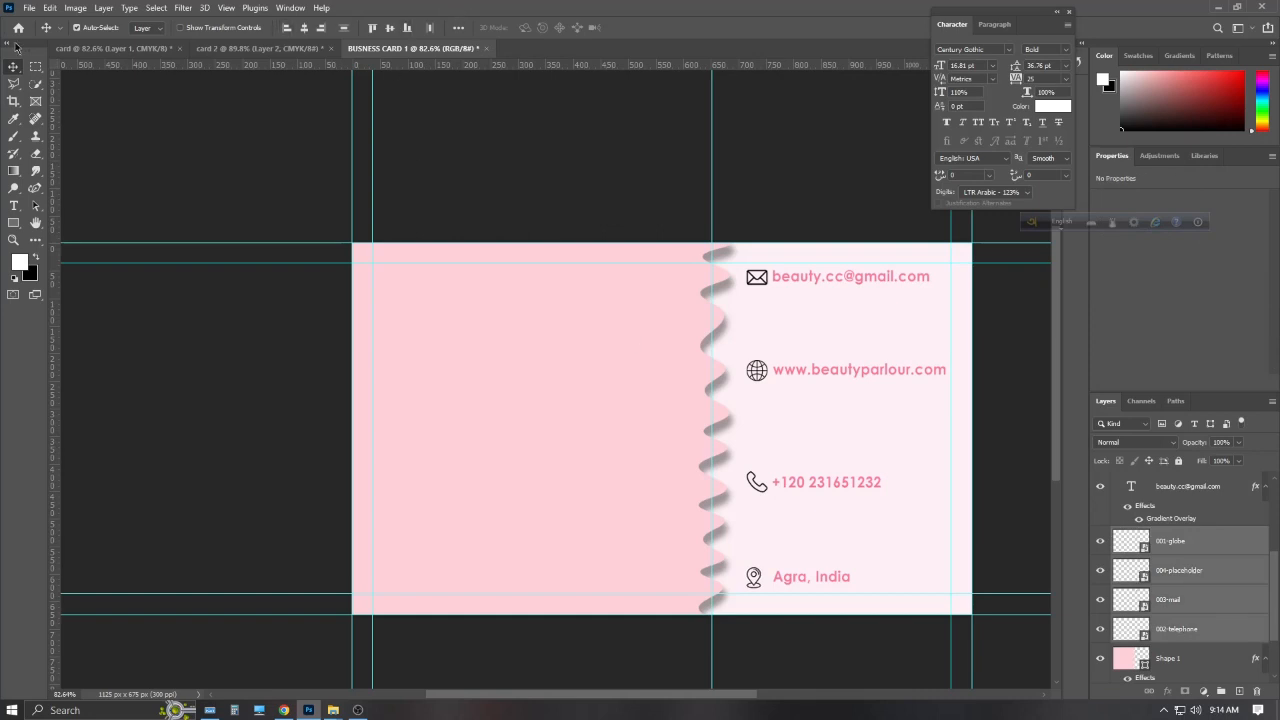
scroll(856, 514, "down", 1)
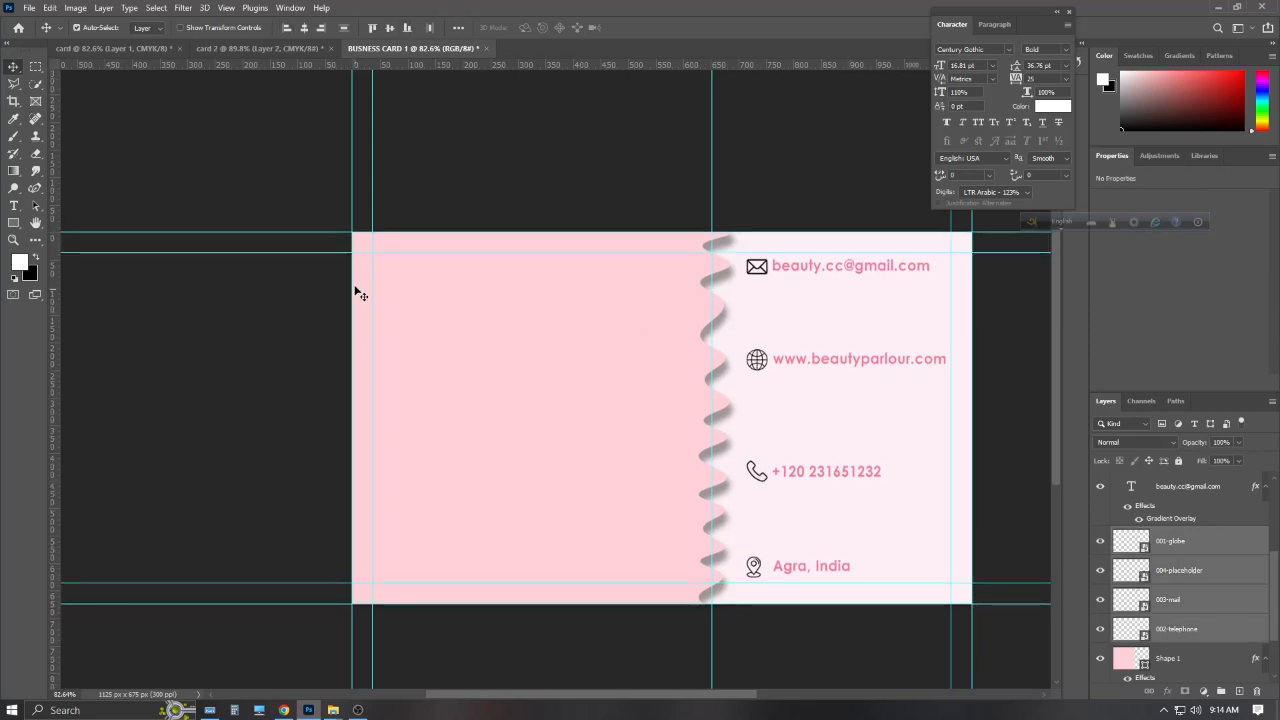
Copy the beautician face logo from the browser and paste it onto the card
left_click(284, 710)
left_click(480, 12)
right_click(946, 305)
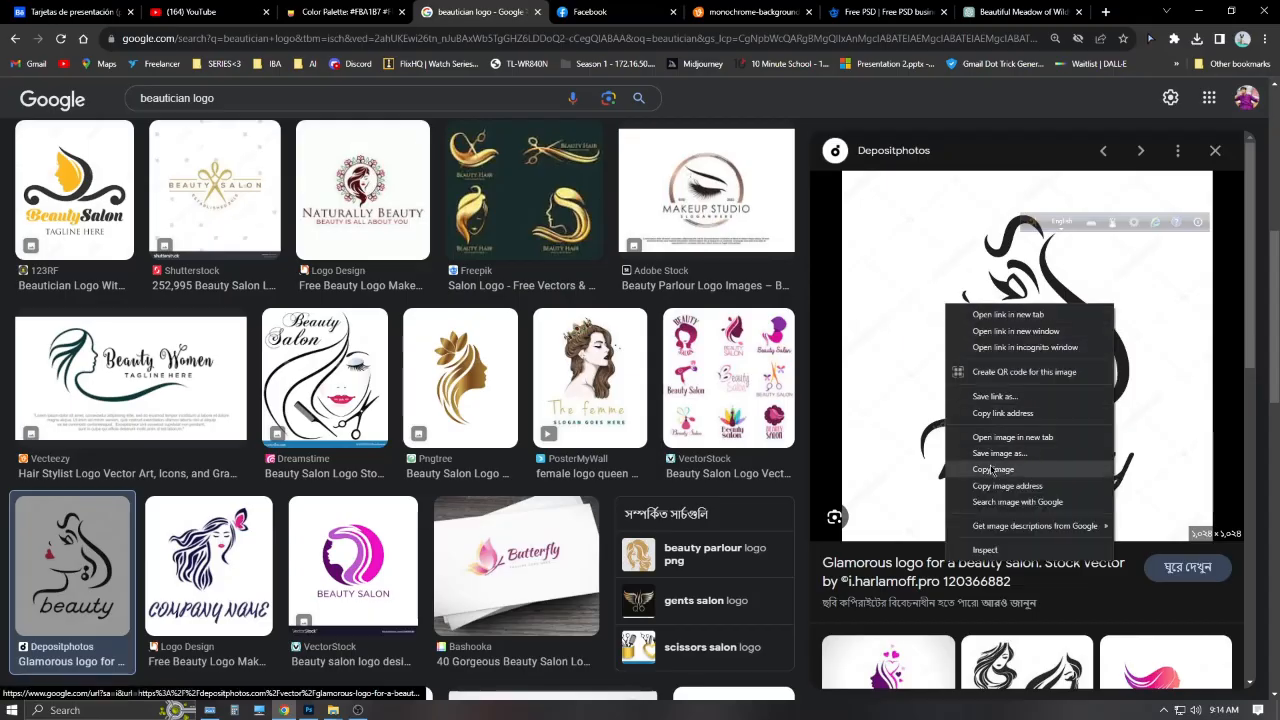
left_click(991, 469)
key("alt+Tab")
key("ctrl+v")
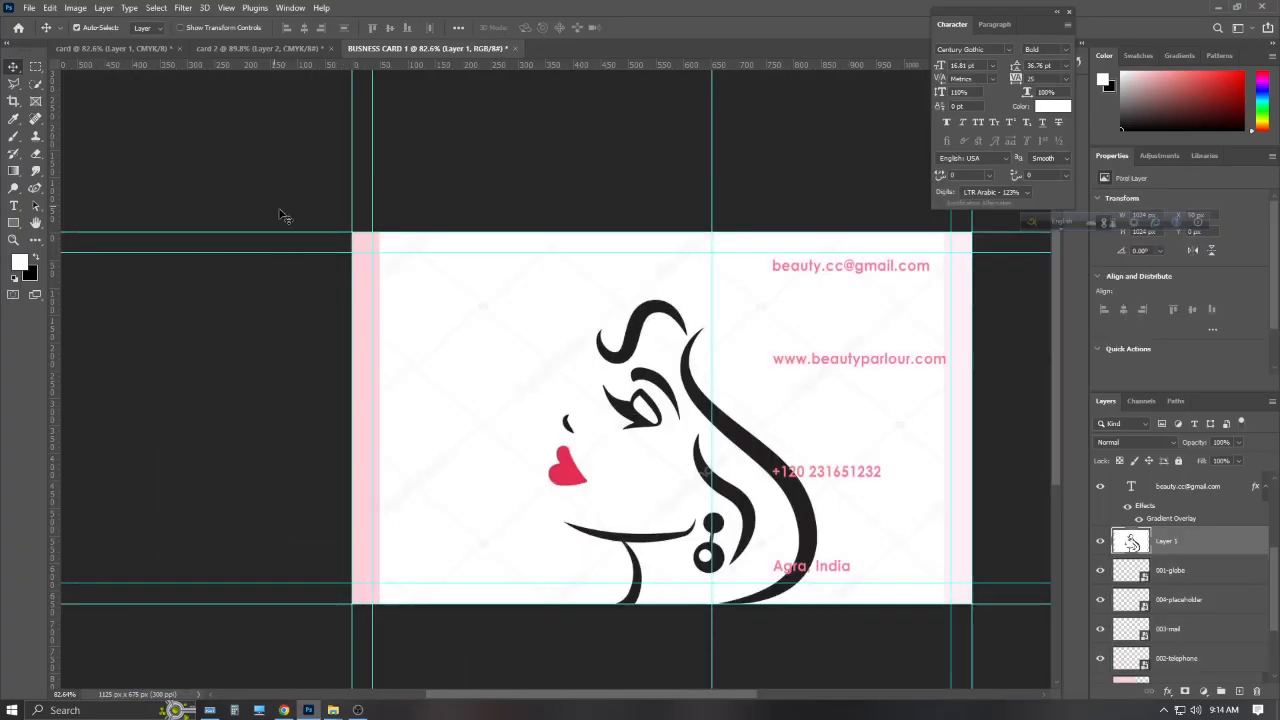
Scale the logo to about 48% in the left half and set its blend mode to Divide
left_click_drag(634, 398, 566, 382)
key("ctrl+t")
left_click_drag(598, 218, 599, 471)
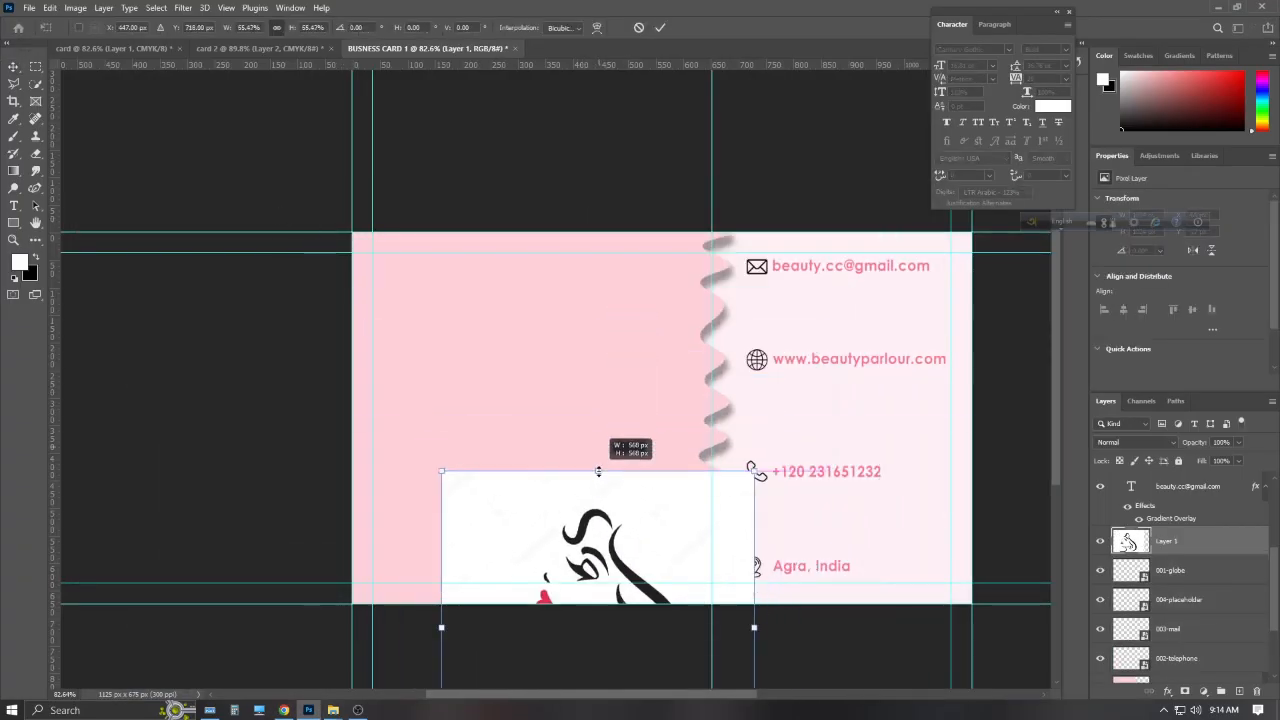
left_click_drag(609, 546, 565, 326)
left_click_drag(556, 252, 556, 293)
left_click_drag(602, 378, 573, 368)
left_click(1137, 442)
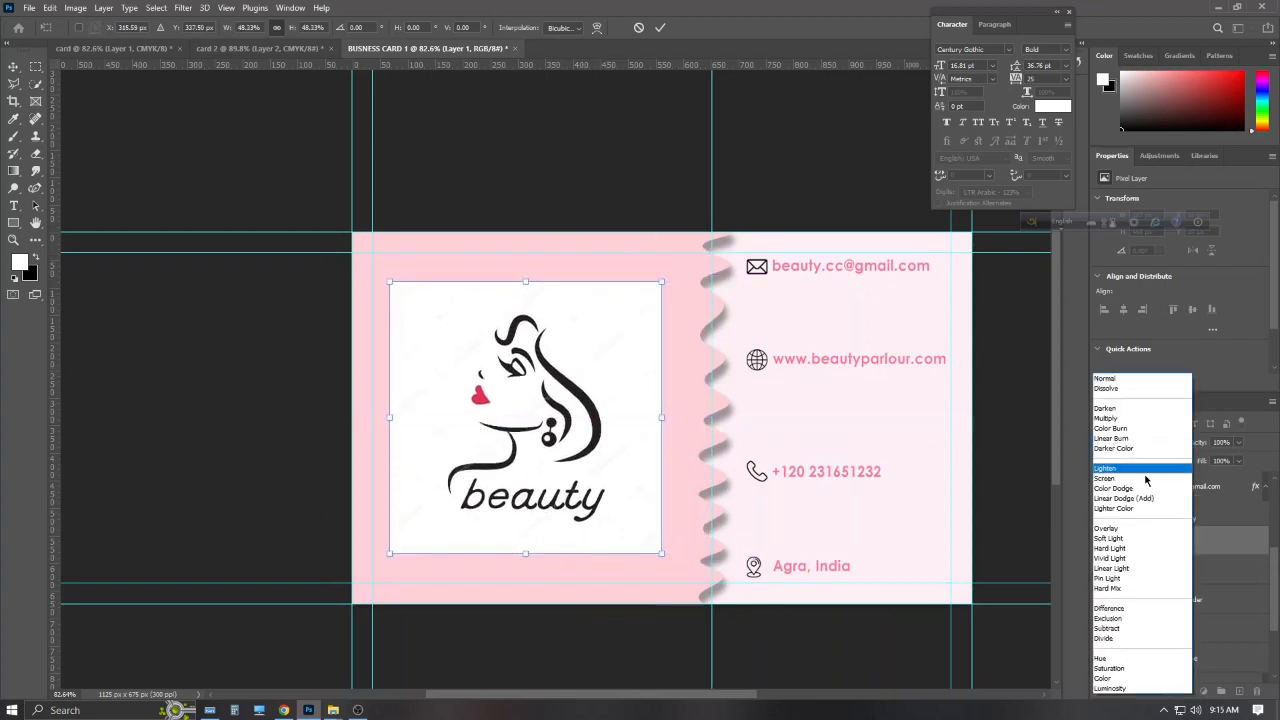
left_click(1121, 638)
left_click(659, 28)
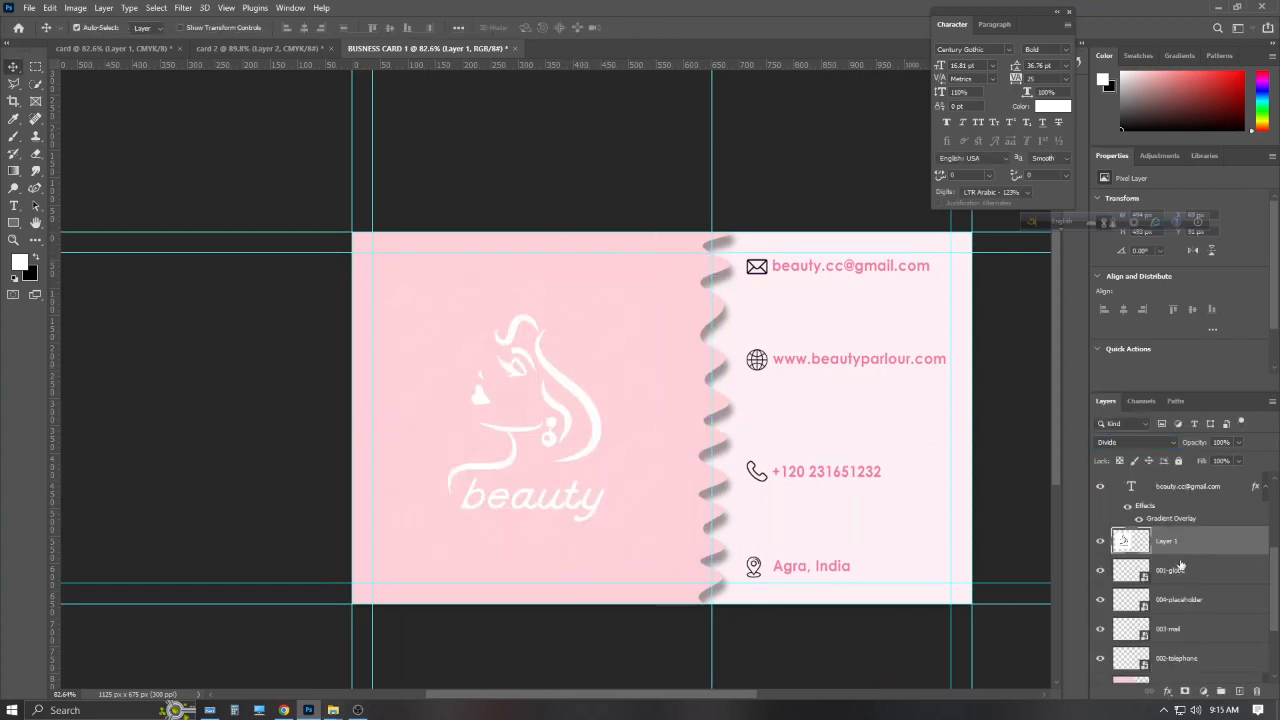
Move the logo layer just above Shape 1 and fine-tune its position in the pink half
left_click_drag(1178, 547, 1186, 670)
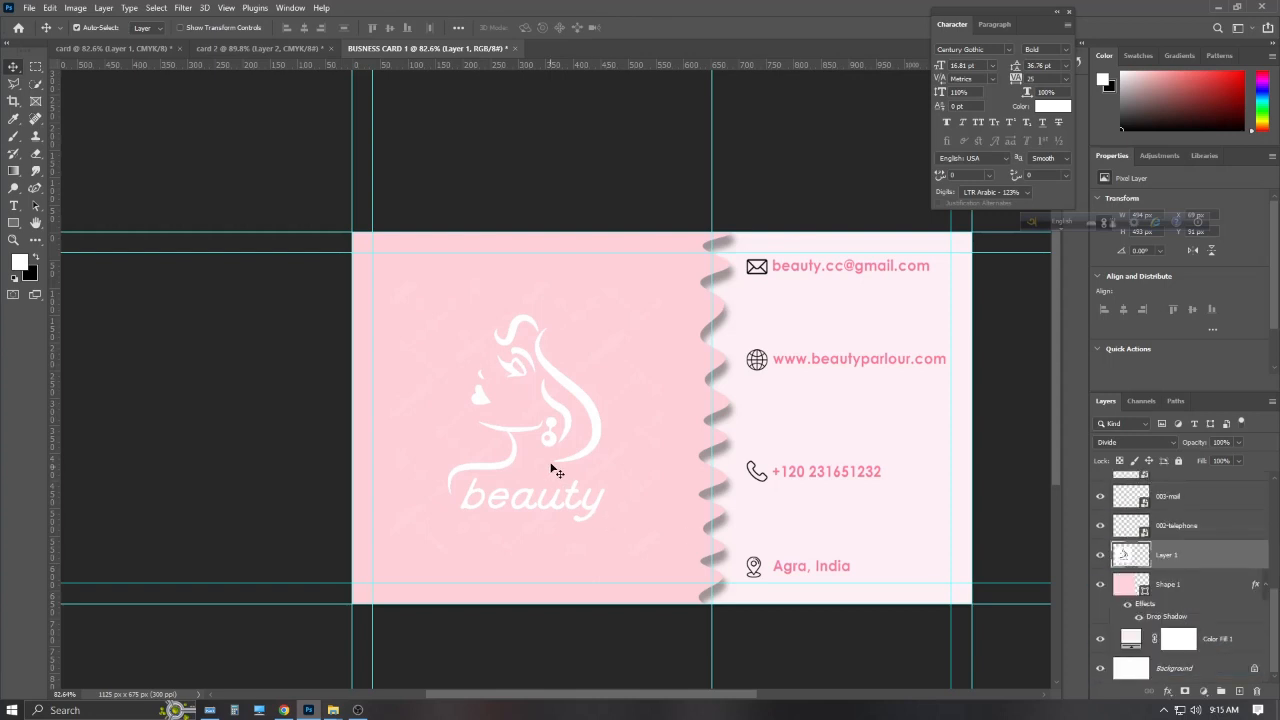
left_click_drag(551, 467, 562, 450)
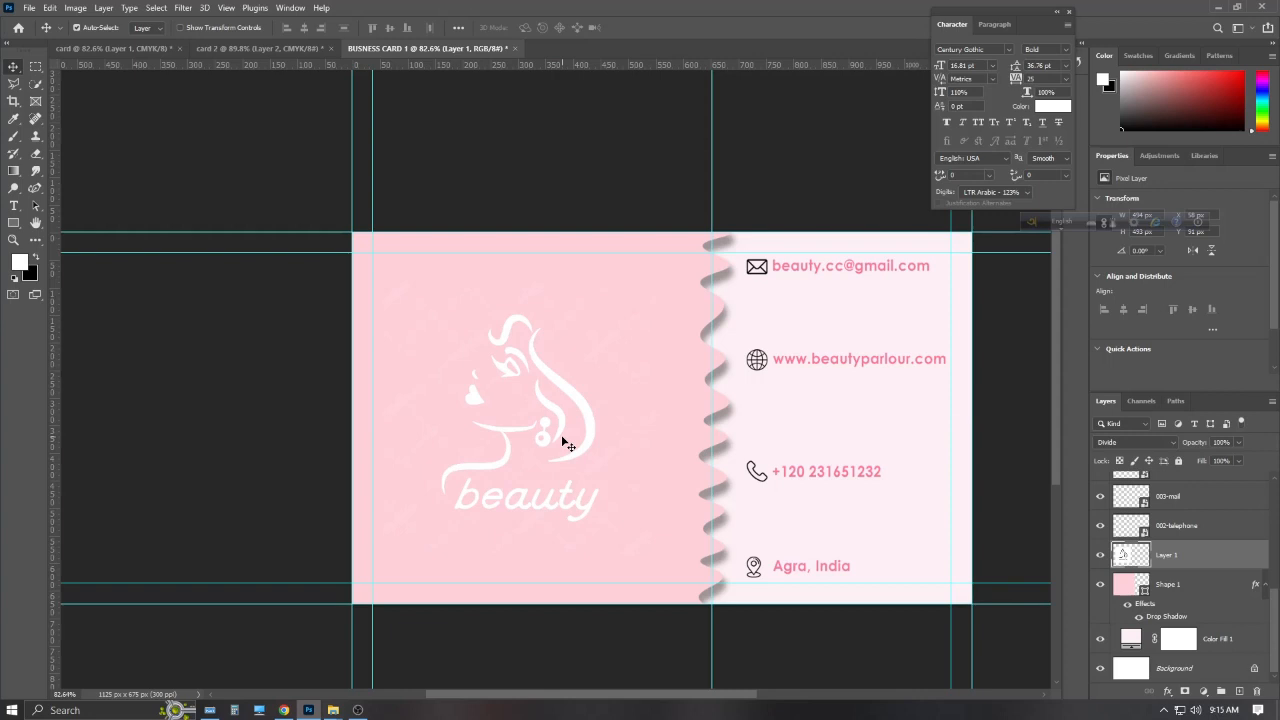
left_click(130, 48)
left_click(500, 49)
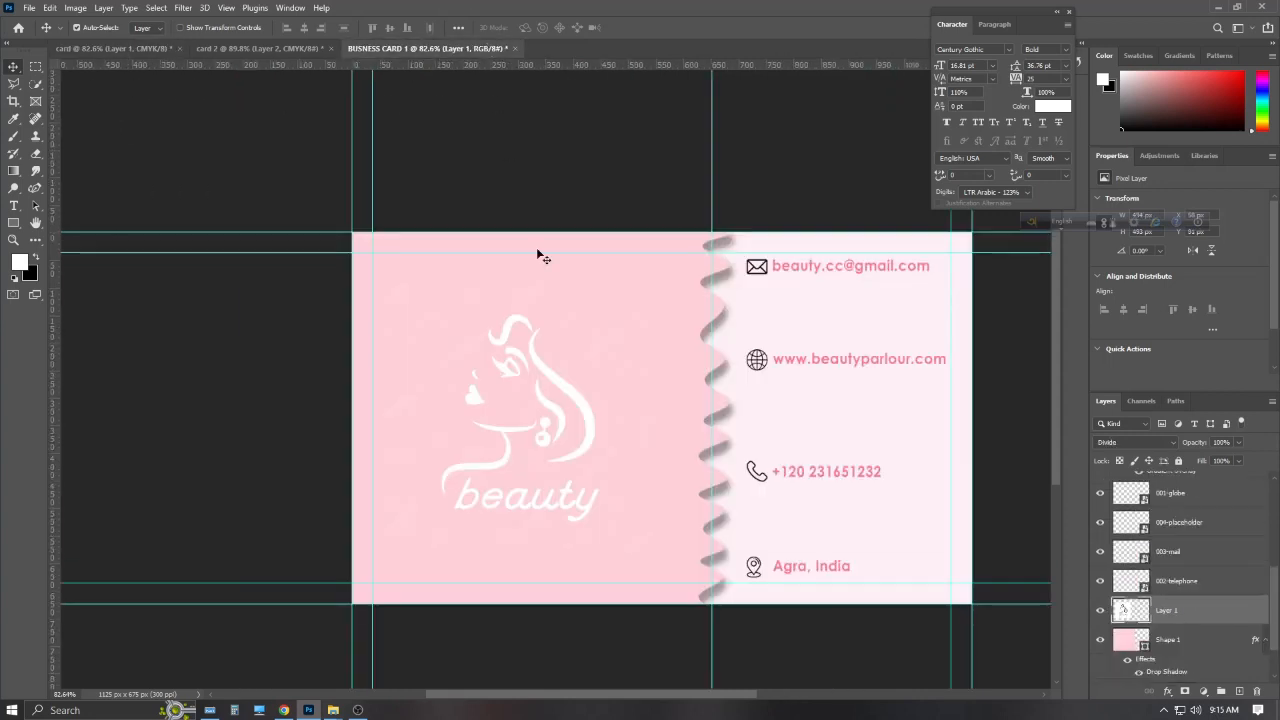
left_click_drag(559, 390, 558, 381)
left_click(773, 405)
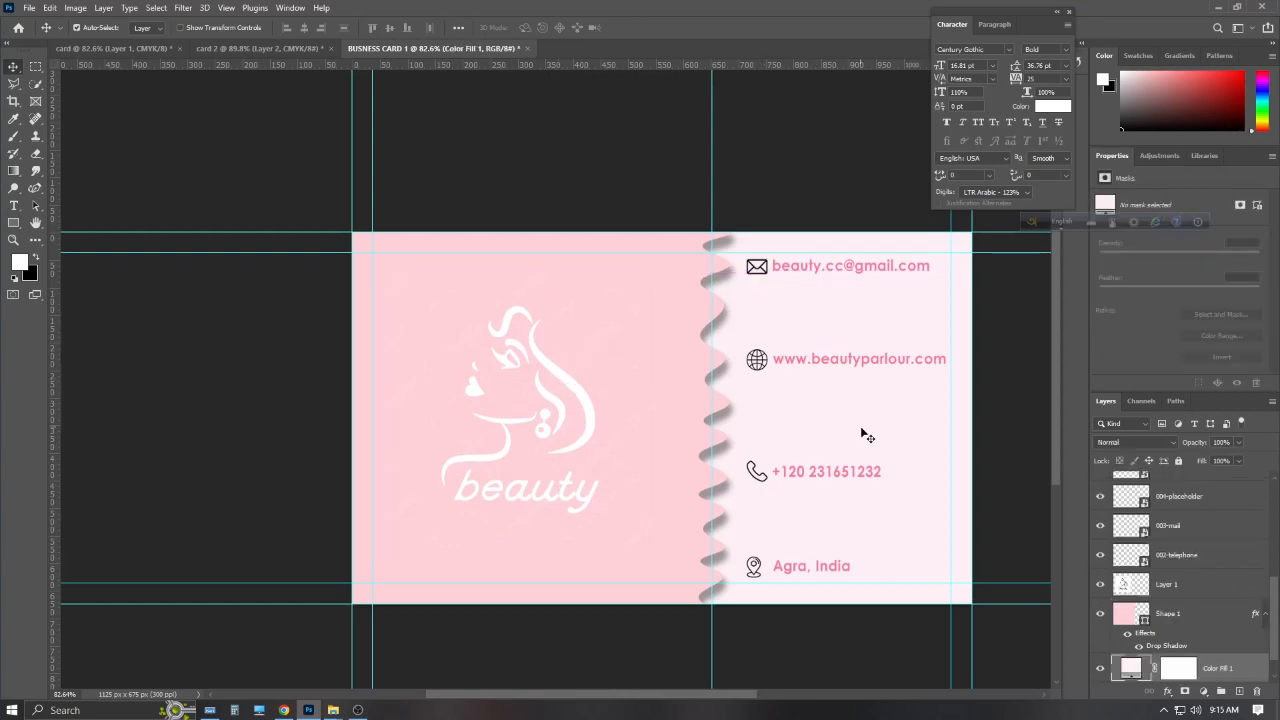
Copy the monochrome swirl pattern from the browser and paste it as a new layer
left_click(284, 710)
left_click(745, 11)
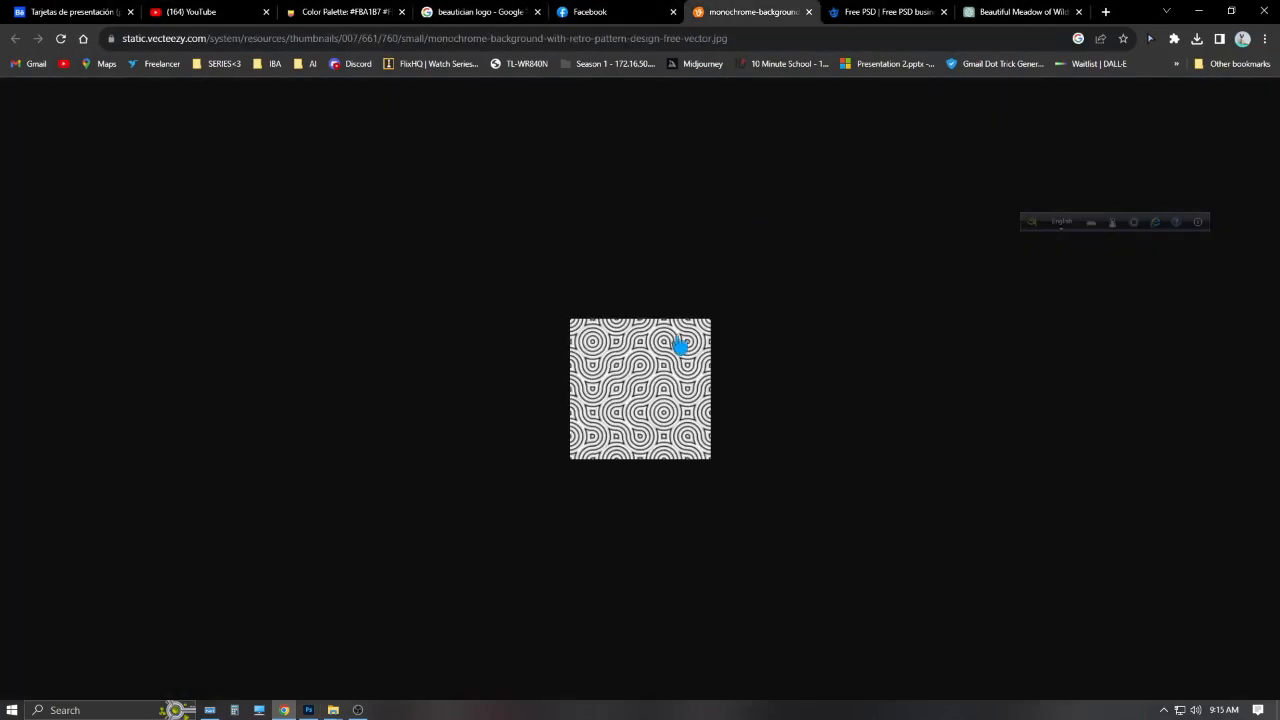
right_click(669, 339)
left_click(706, 387)
key("alt+Tab")
key("ctrl+v")
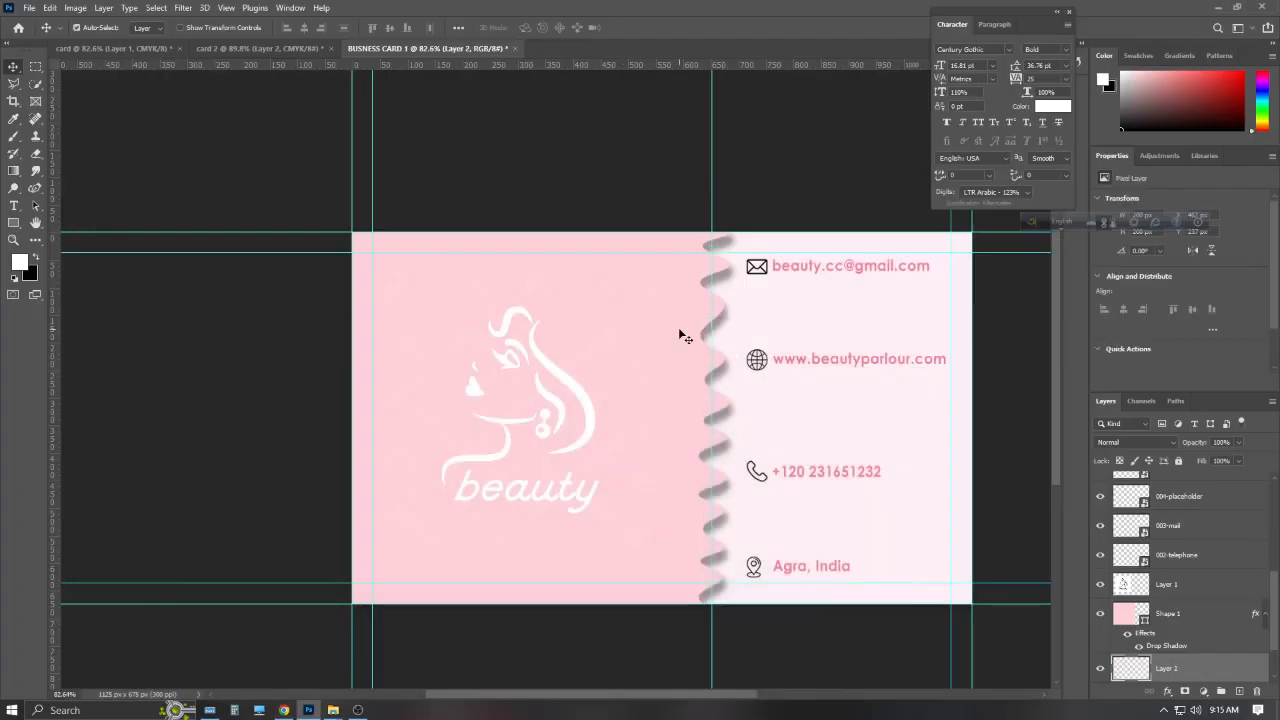
Enlarge the swirl pattern to about 200% and position it over the pink left half
left_click_drag(712, 422, 730, 421)
key("ctrl+z")
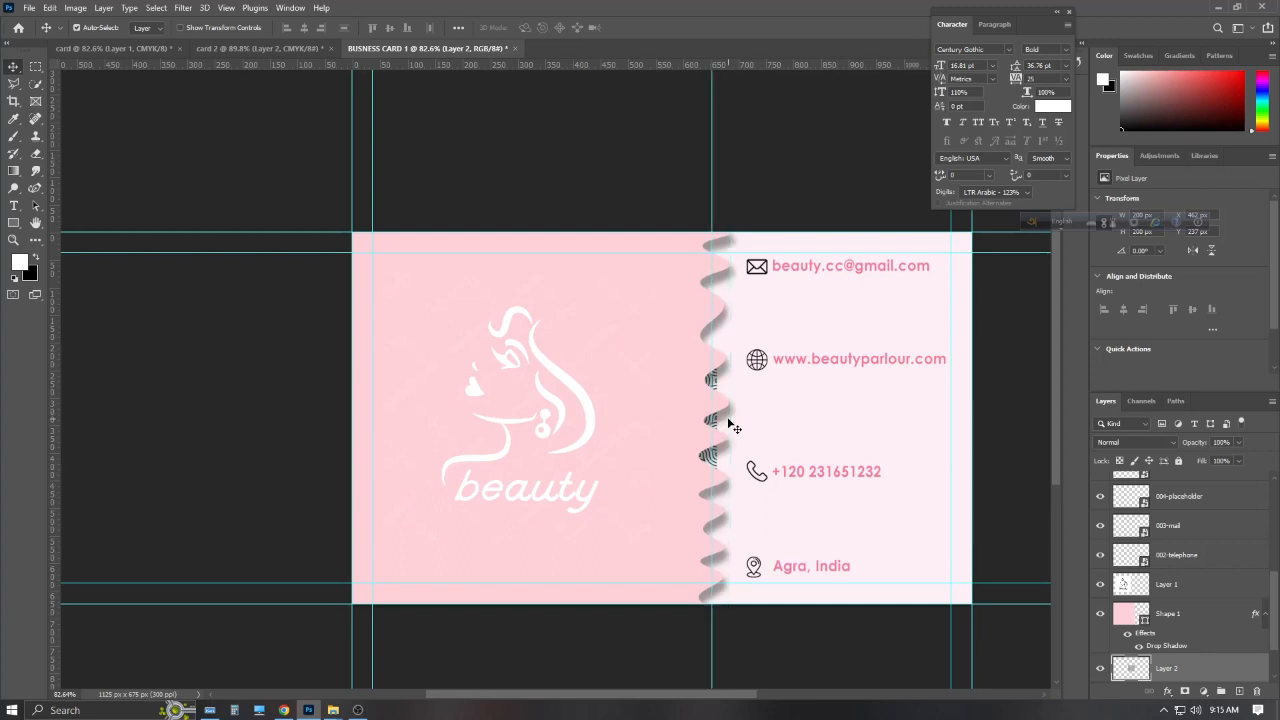
left_click_drag(1175, 672, 1165, 572)
left_click_drag(697, 432, 550, 428)
key("ctrl+t")
left_click_drag(516, 362, 521, 252)
left_click_drag(408, 363, 342, 369)
left_click_drag(489, 506, 566, 506)
left_click(660, 27)
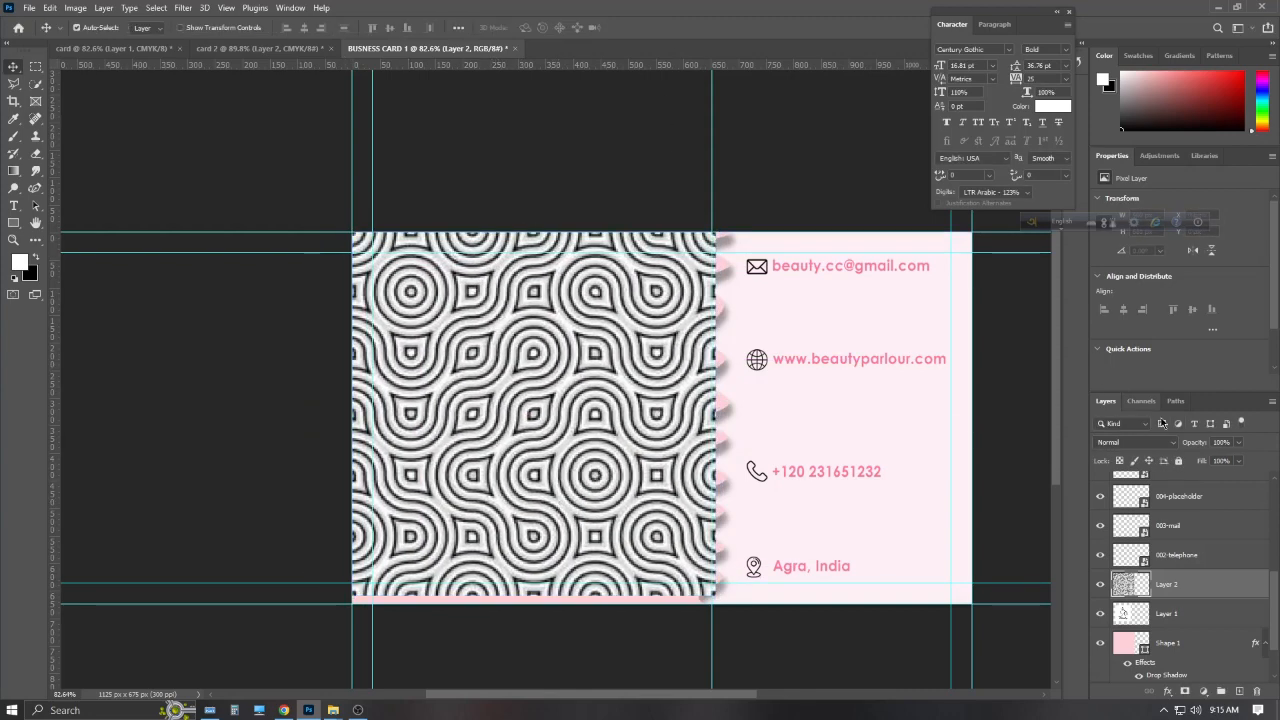
Set the pattern to Soft Light at 11% fill under the logo, then paste the speckled texture
left_click(1135, 441)
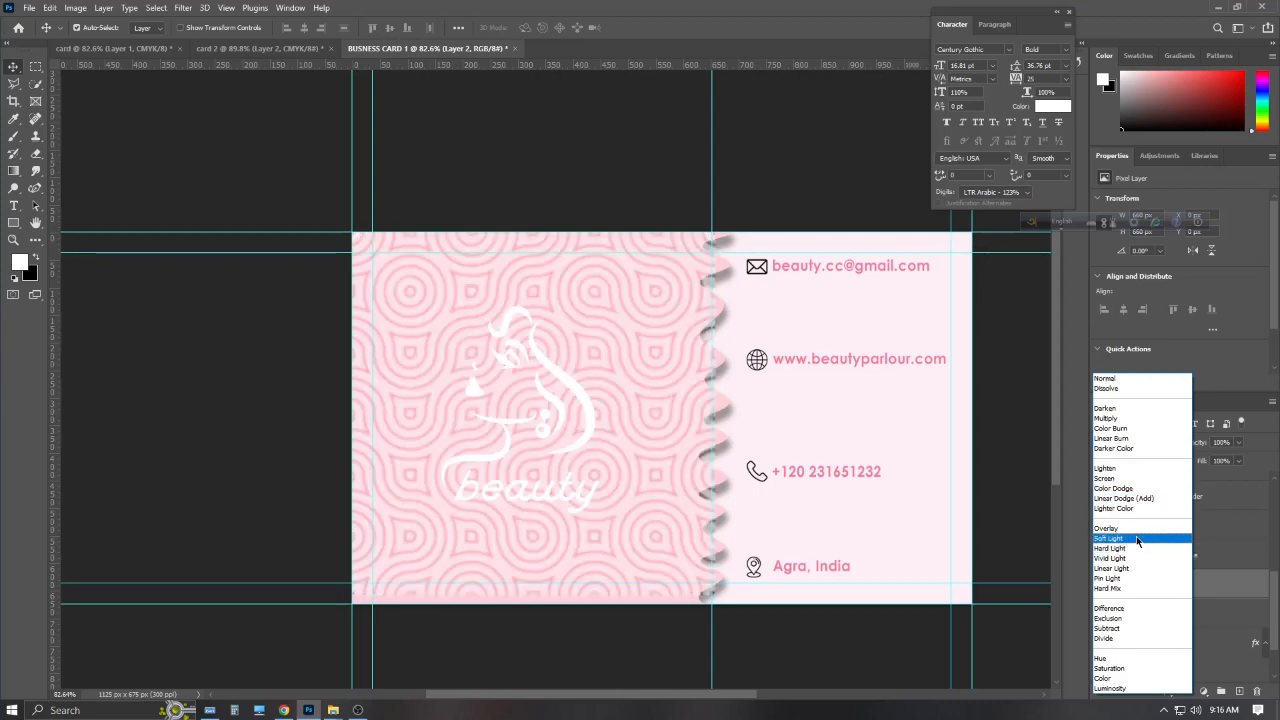
left_click(1160, 538)
left_click_drag(1182, 612, 1187, 583)
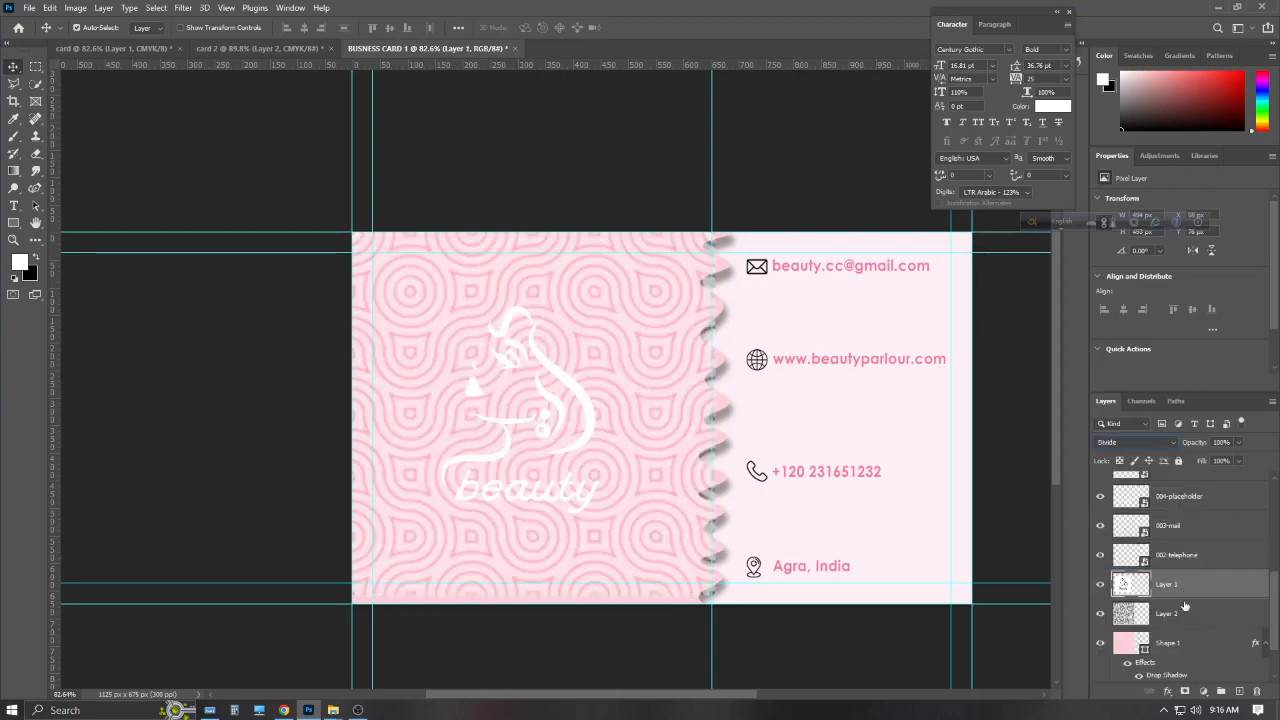
left_click(1184, 609)
left_click_drag(1203, 481, 1186, 486)
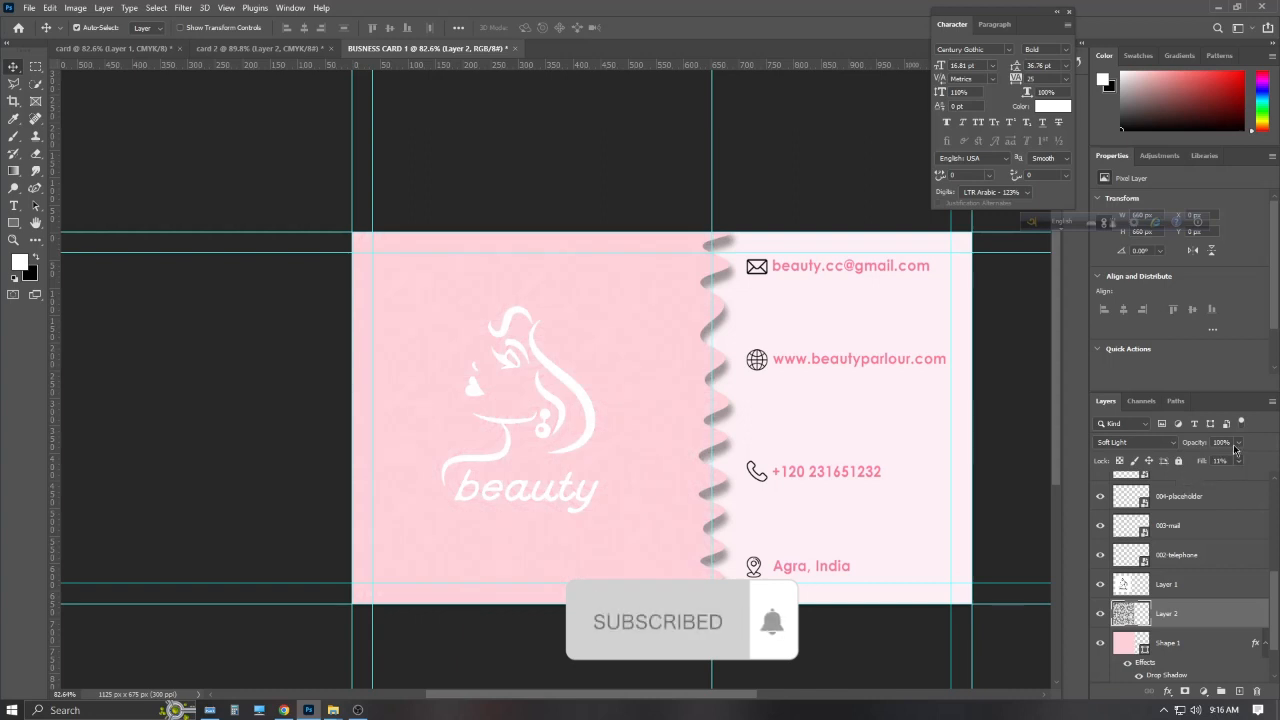
key("ctrl+v")
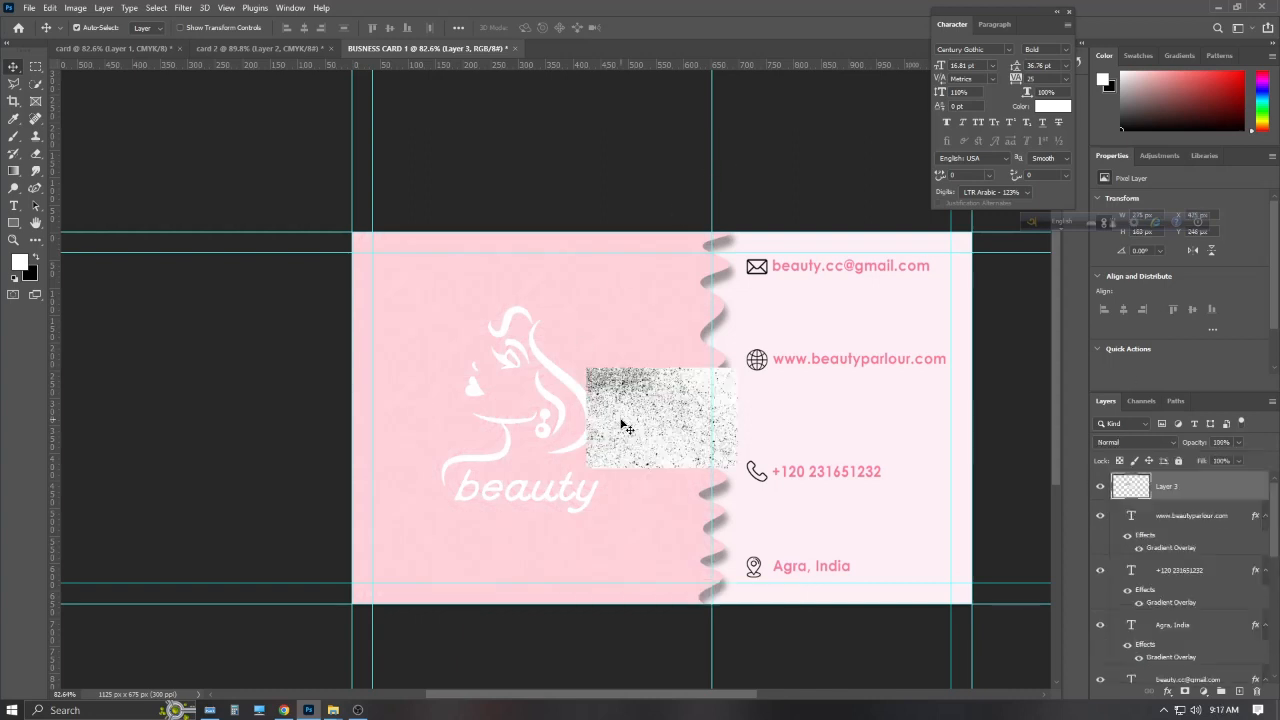
left_click_drag(620, 423, 666, 428)
Flip the texture horizontally and vertically, rotate it 90° CW, and stretch it over the right half
key("ctrl+t")
right_click(715, 440)
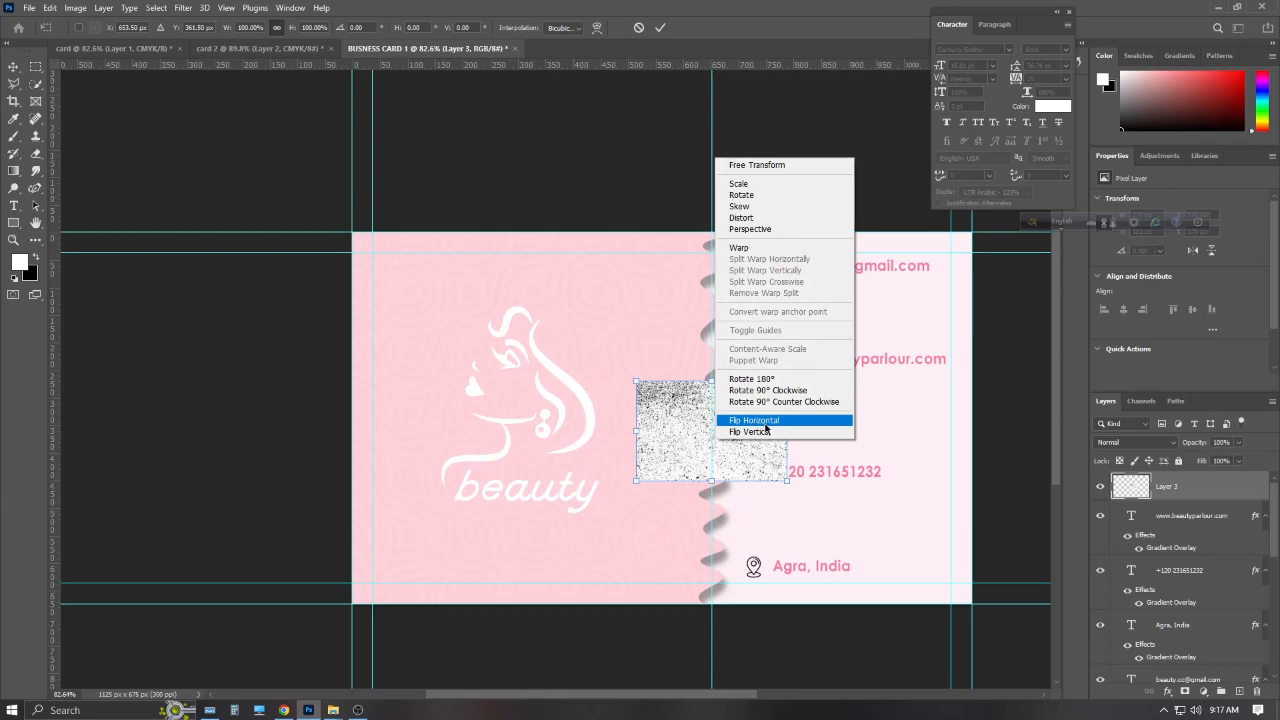
left_click(766, 420)
right_click(766, 432)
left_click(785, 414)
right_click(767, 424)
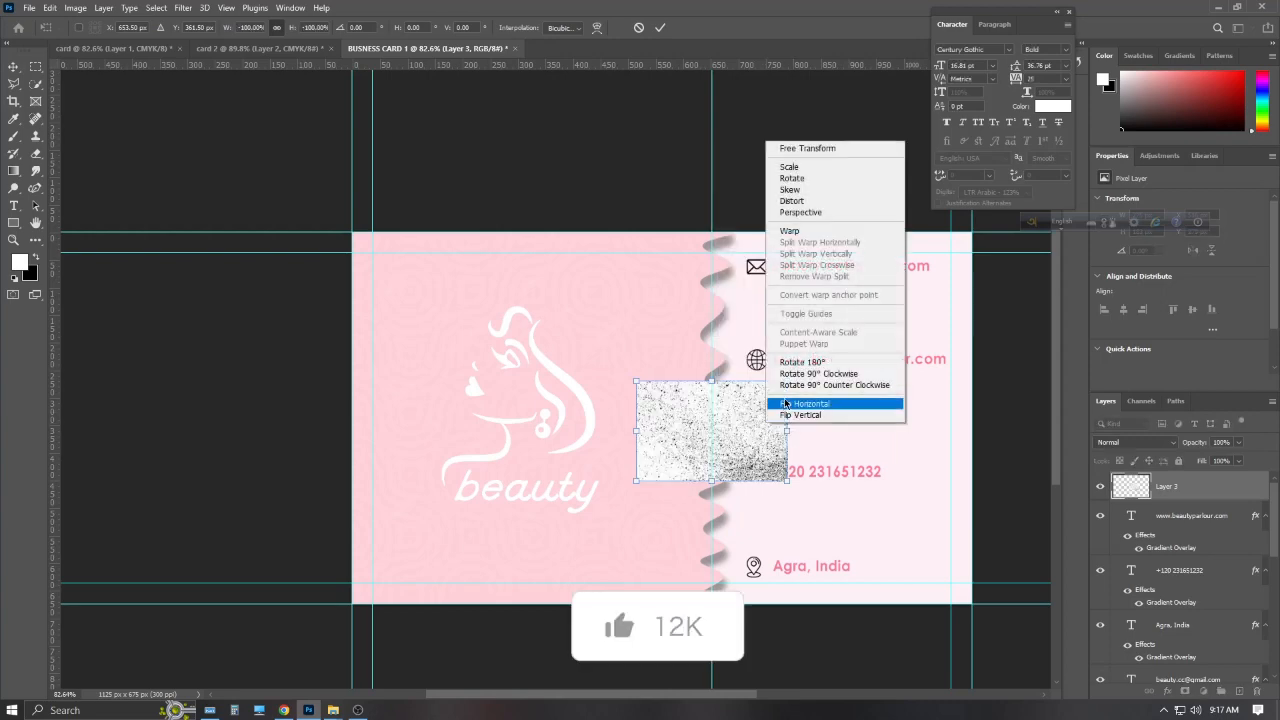
left_click(800, 373)
left_click_drag(740, 480, 955, 614)
left_click_drag(955, 426, 972, 426)
left_click_drag(893, 441, 893, 441)
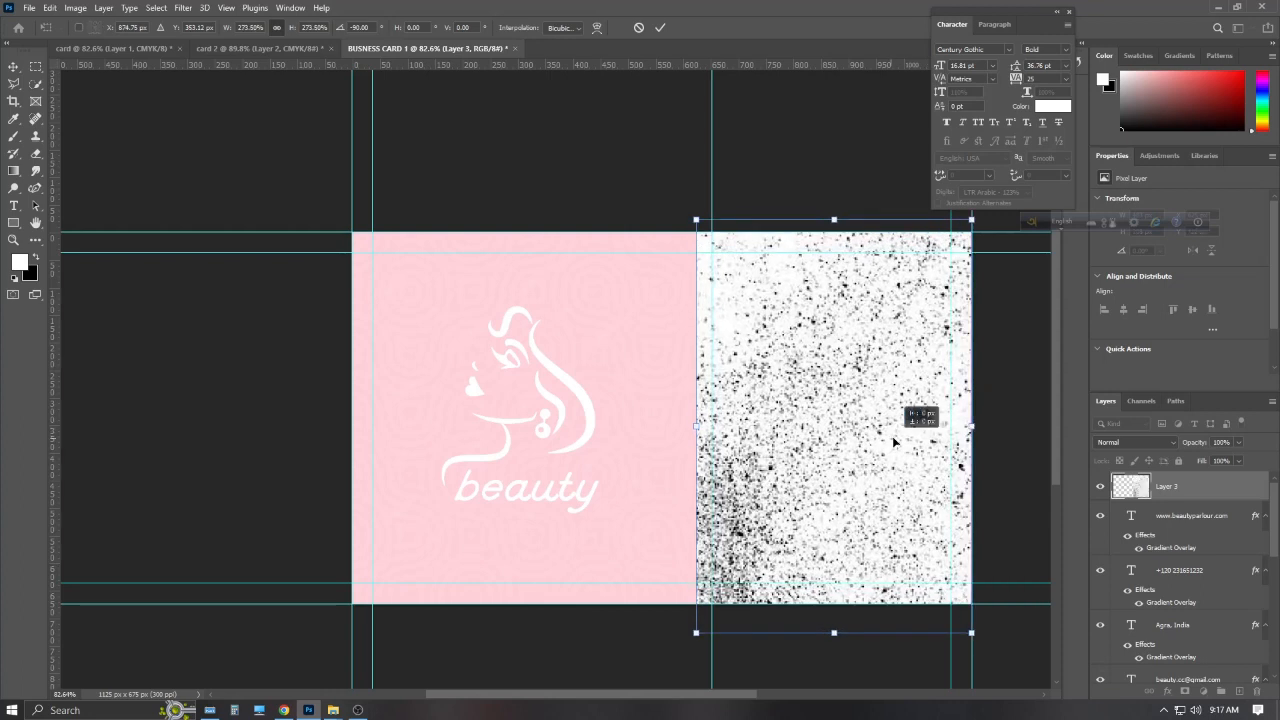
Move the texture layer below Shape 1 and set its blend mode to Soft Light
left_click_drag(1195, 492, 1201, 662)
scroll(1200, 640, "down", 2)
left_click_drag(1195, 548, 1191, 645)
scroll(1191, 645, "down", 3)
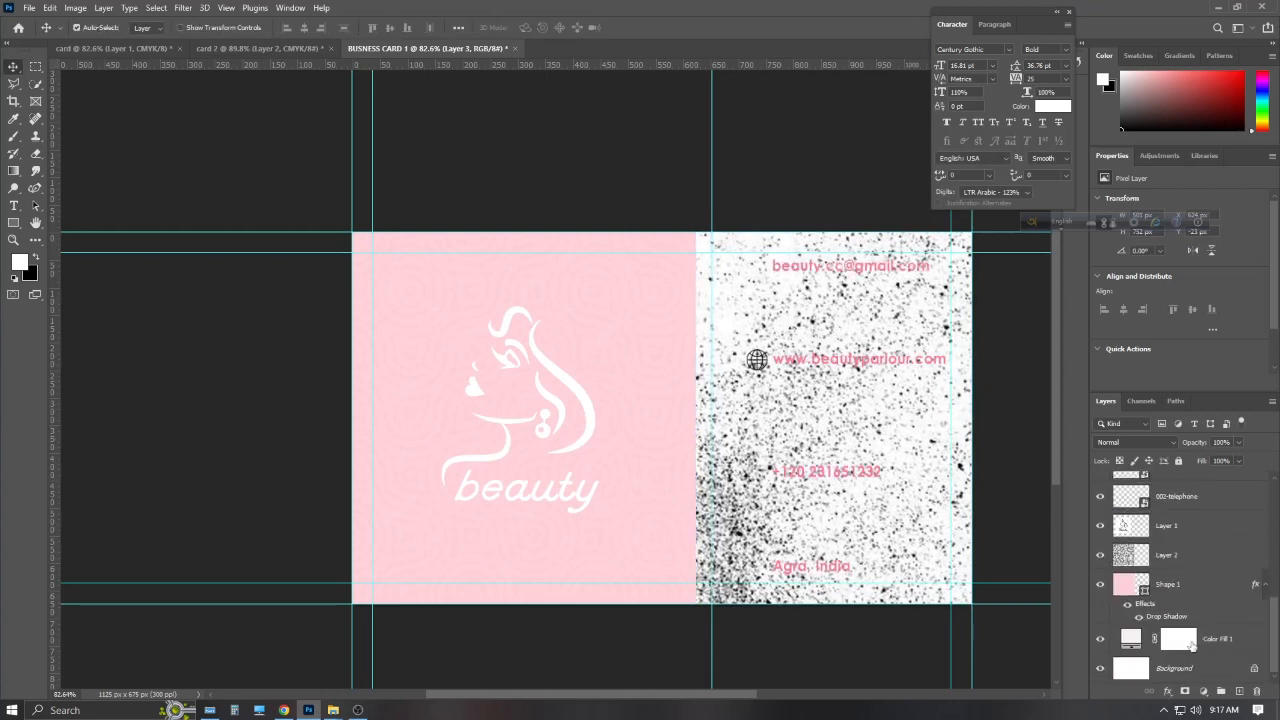
scroll(1192, 630, "up", 2)
left_click_drag(1183, 481, 1140, 668)
left_click(1150, 442)
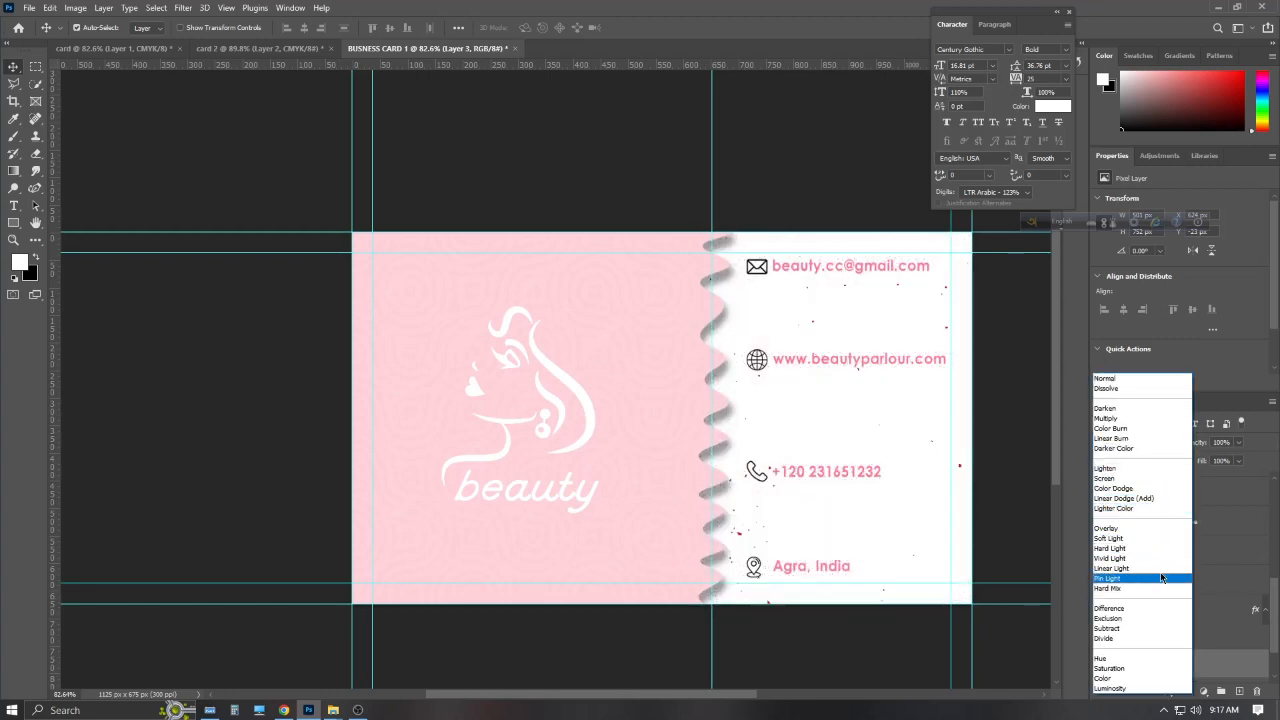
left_click(1158, 539)
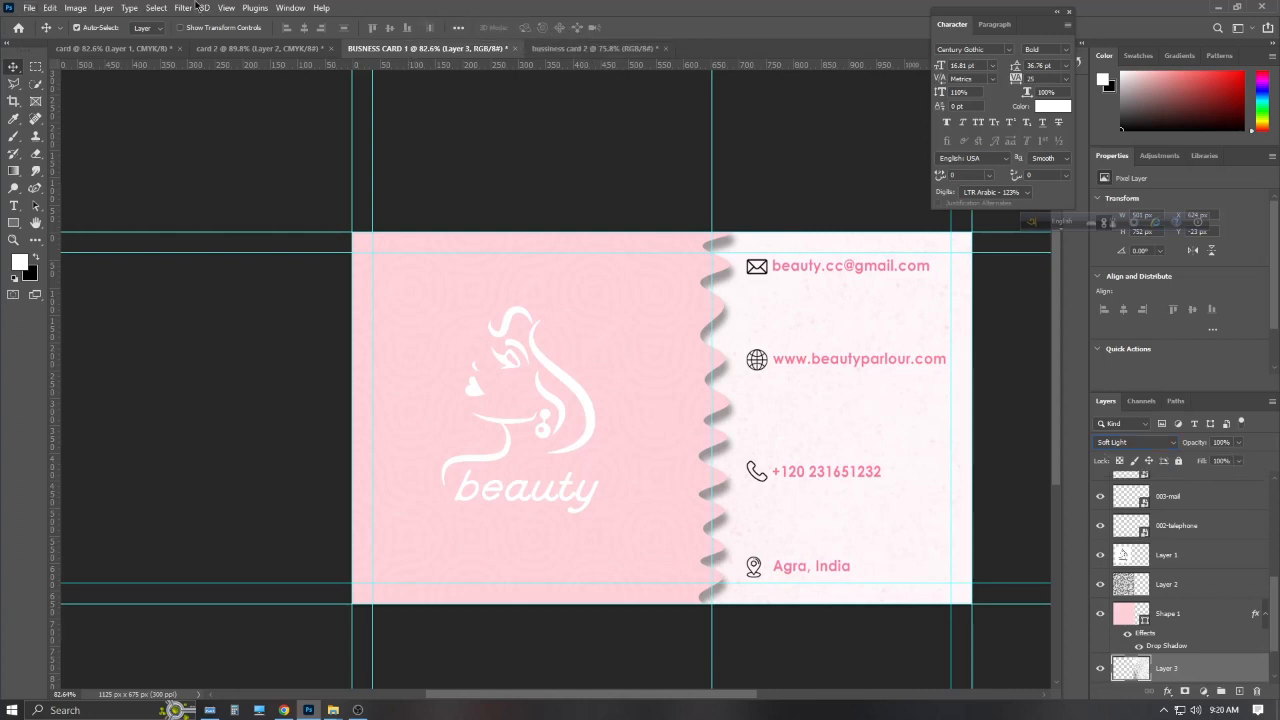
Group the four contact text layers together
scroll(1152, 590, "up", 5)
left_click(1186, 497)
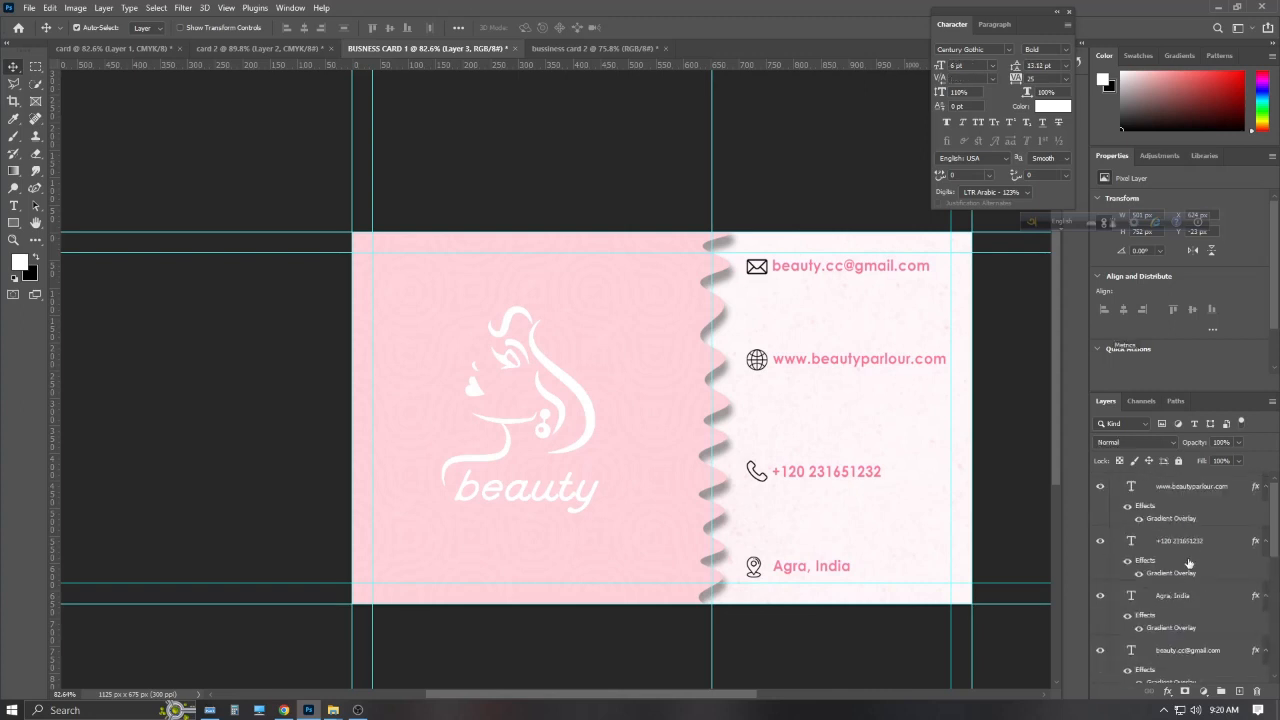
scroll(1185, 560, "down", 2)
left_click(1189, 548, "shift")
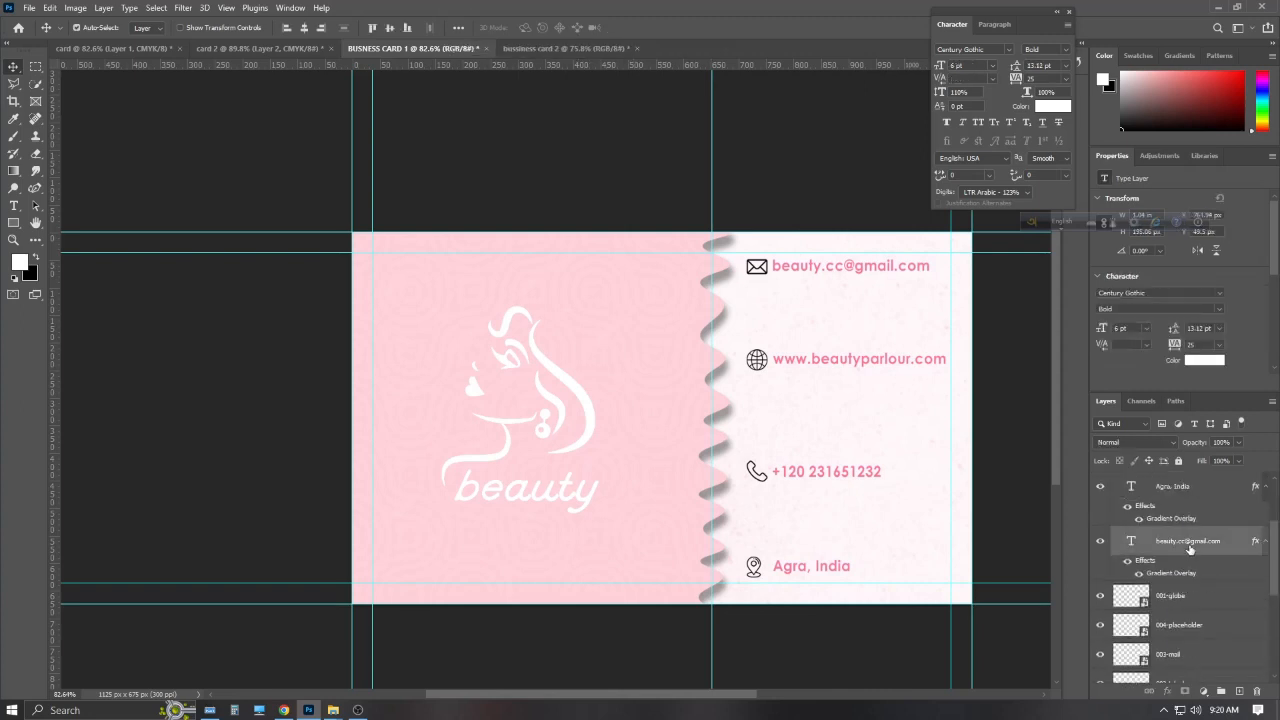
scroll(1185, 600, "up", 2)
key("ctrl+g")
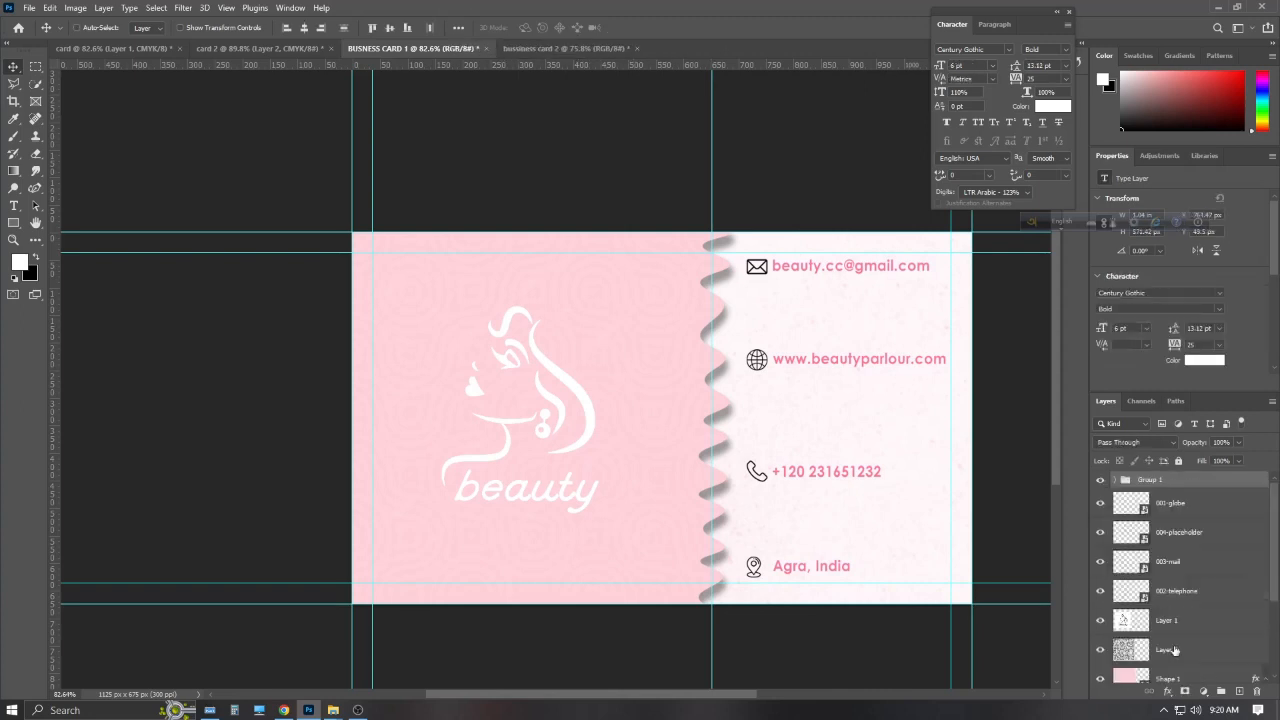
Group the four contact icon layers: globe, telephone, mail and placeholder
left_click(1177, 514)
left_click(1178, 591, "shift")
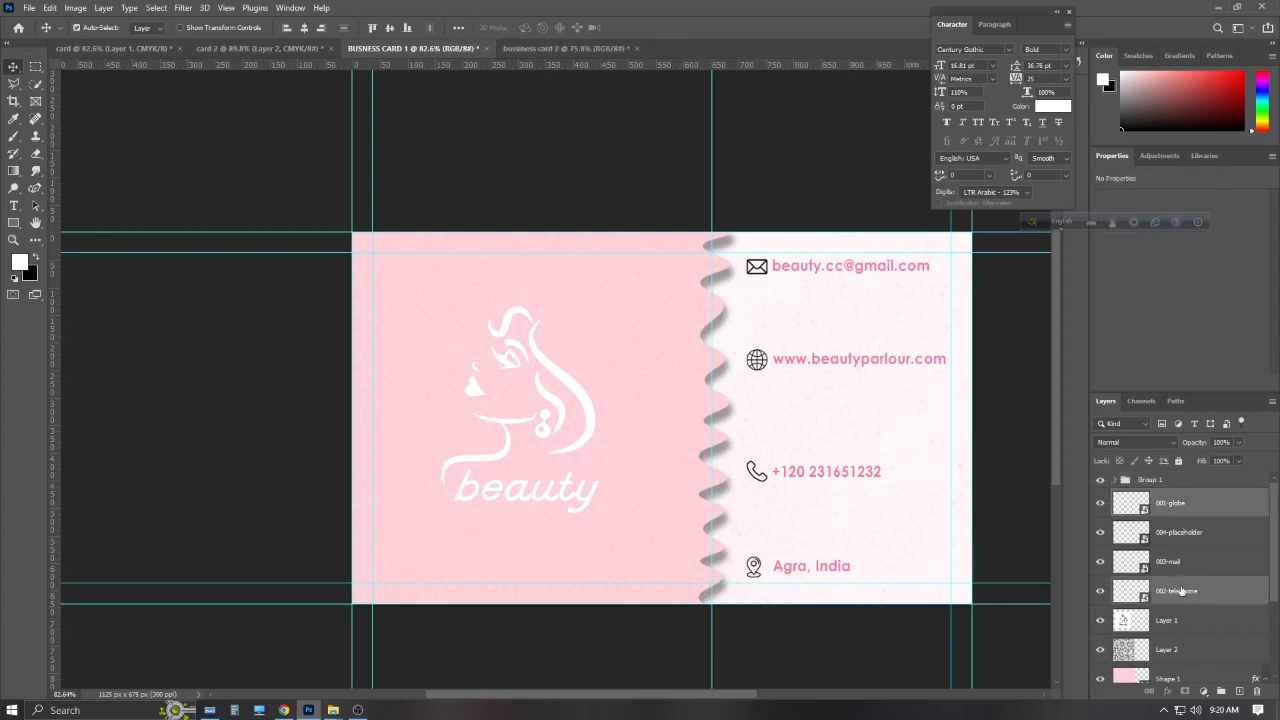
left_click(1181, 591)
left_click(1182, 505)
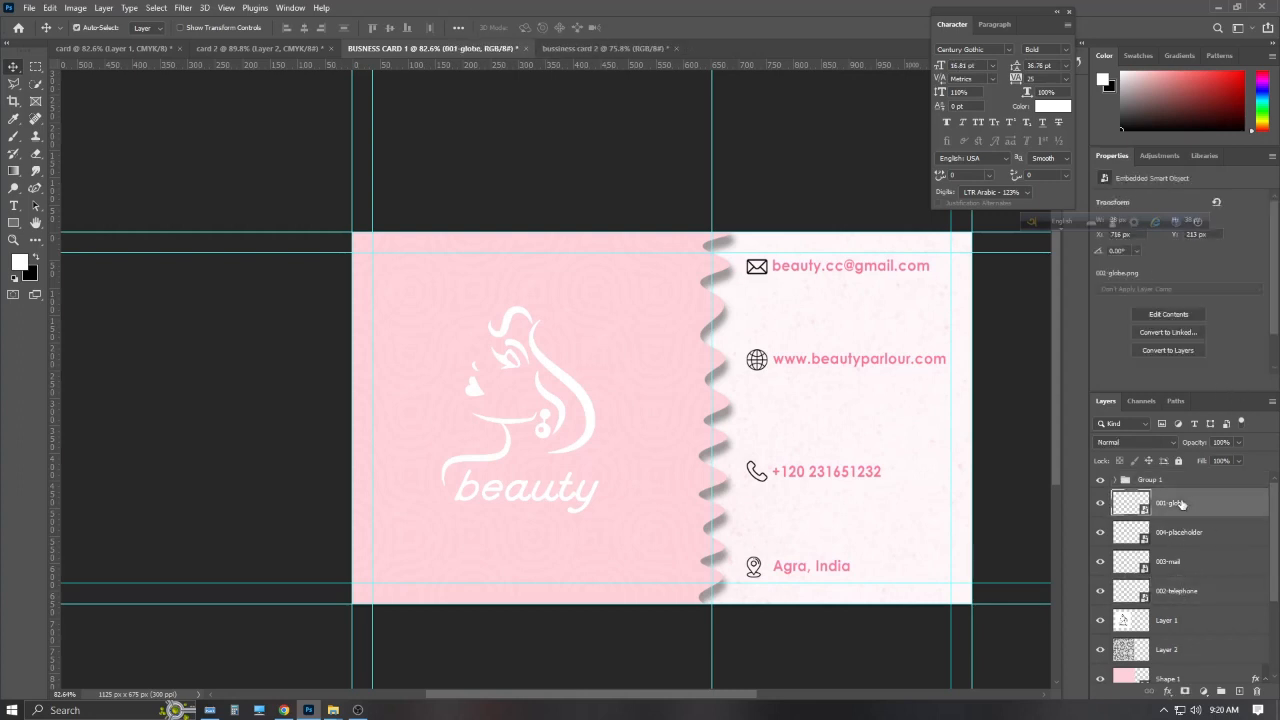
left_click(1179, 588)
left_click(1183, 563, "shift")
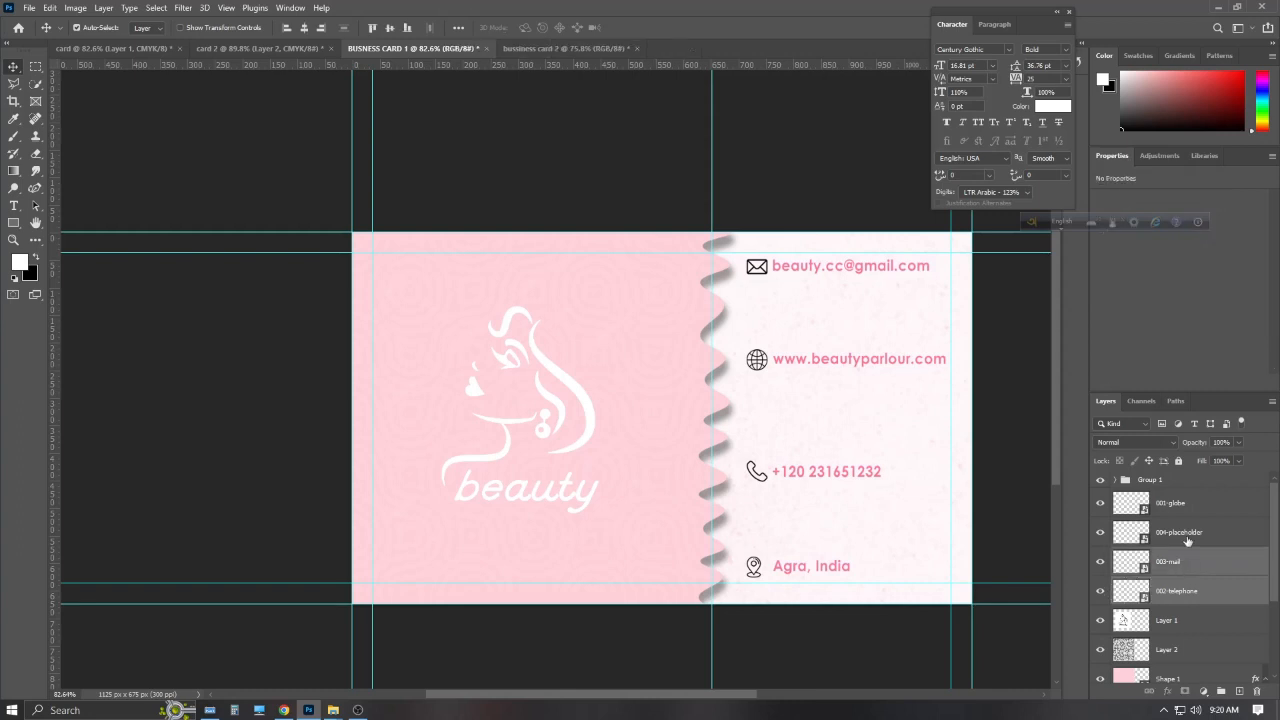
left_click(1187, 513, "shift")
key("ctrl+g")
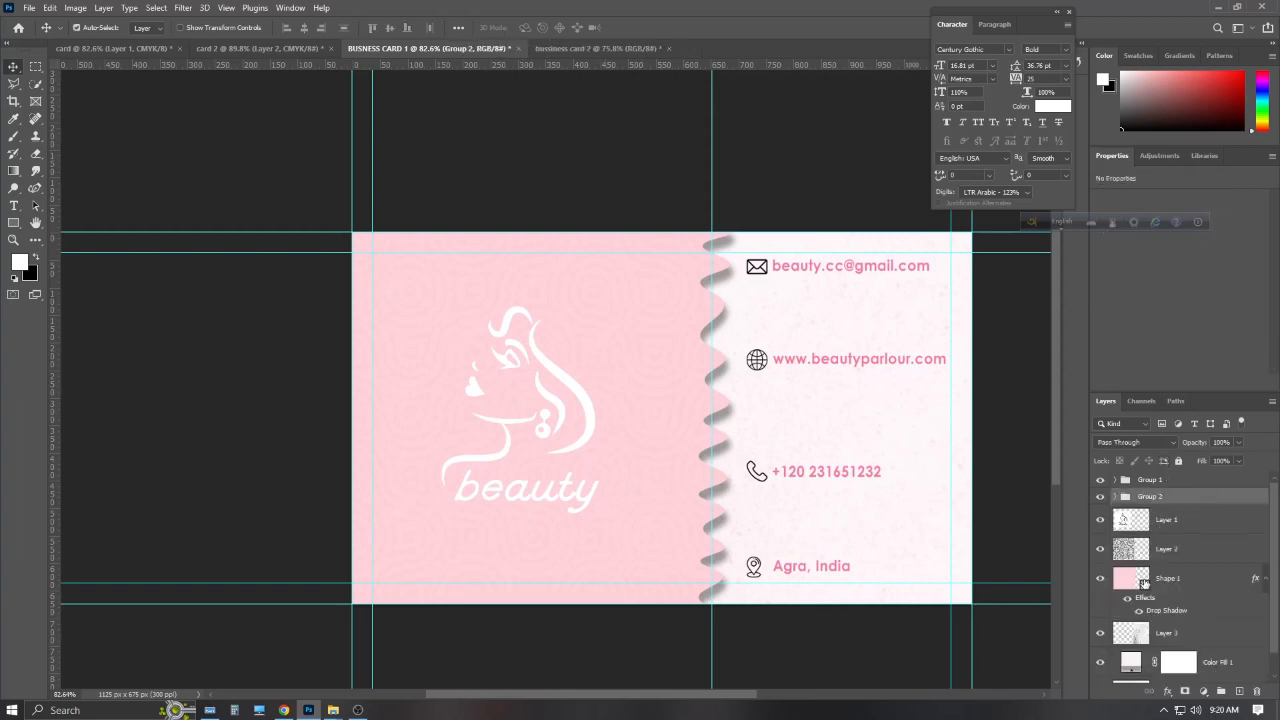
Rename the contact text group to 'info'
scroll(1176, 594, "down", 1)
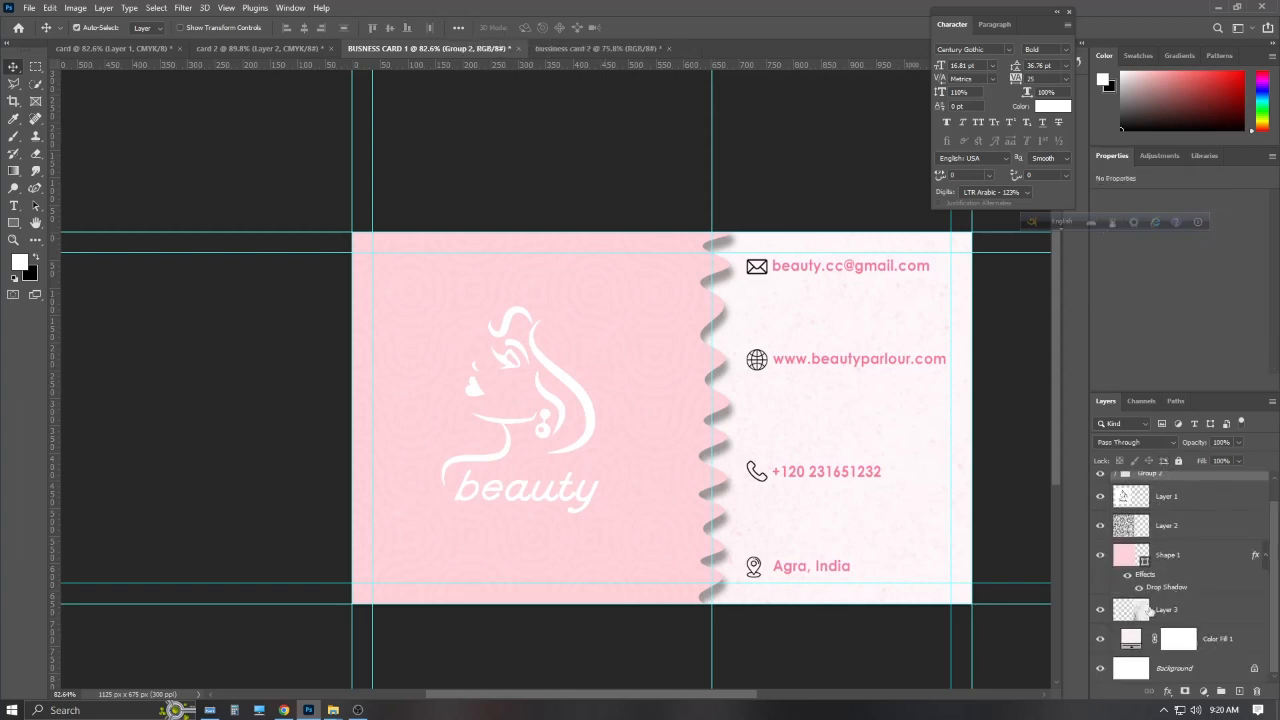
left_click(1175, 530)
scroll(1173, 532, "up", 1)
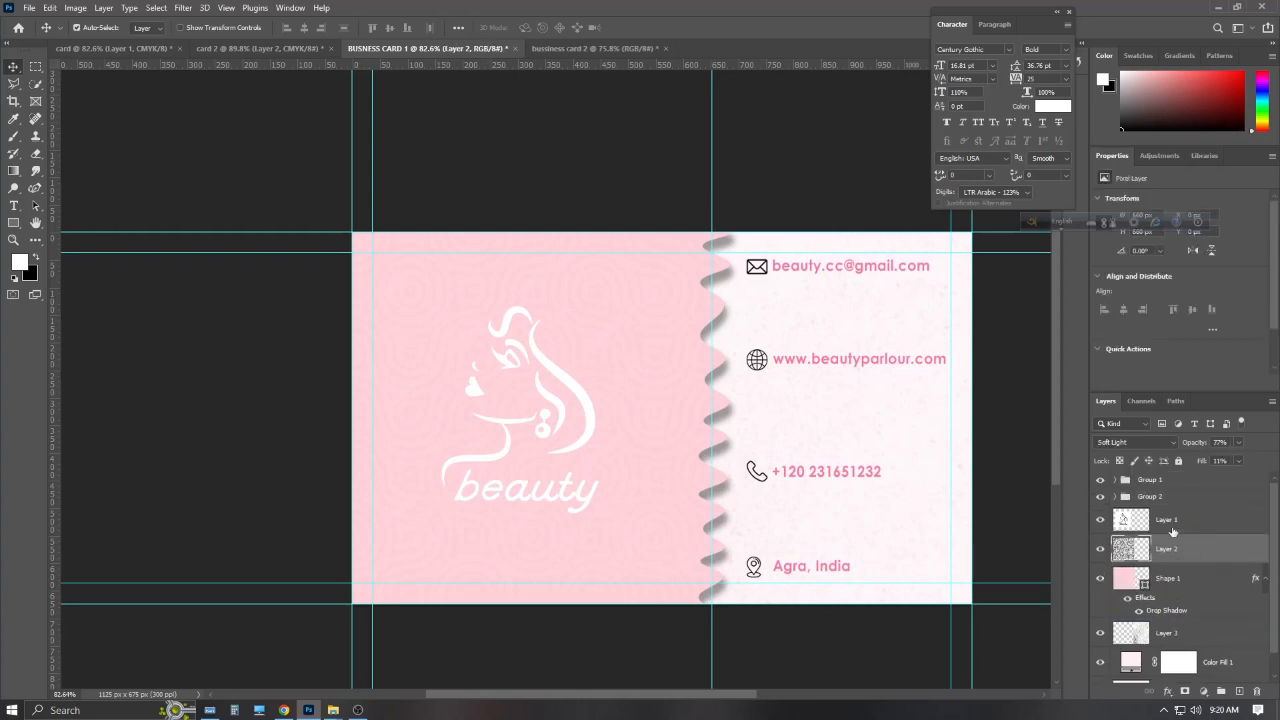
left_click(1101, 480)
left_click(1101, 480)
double_click(1150, 479)
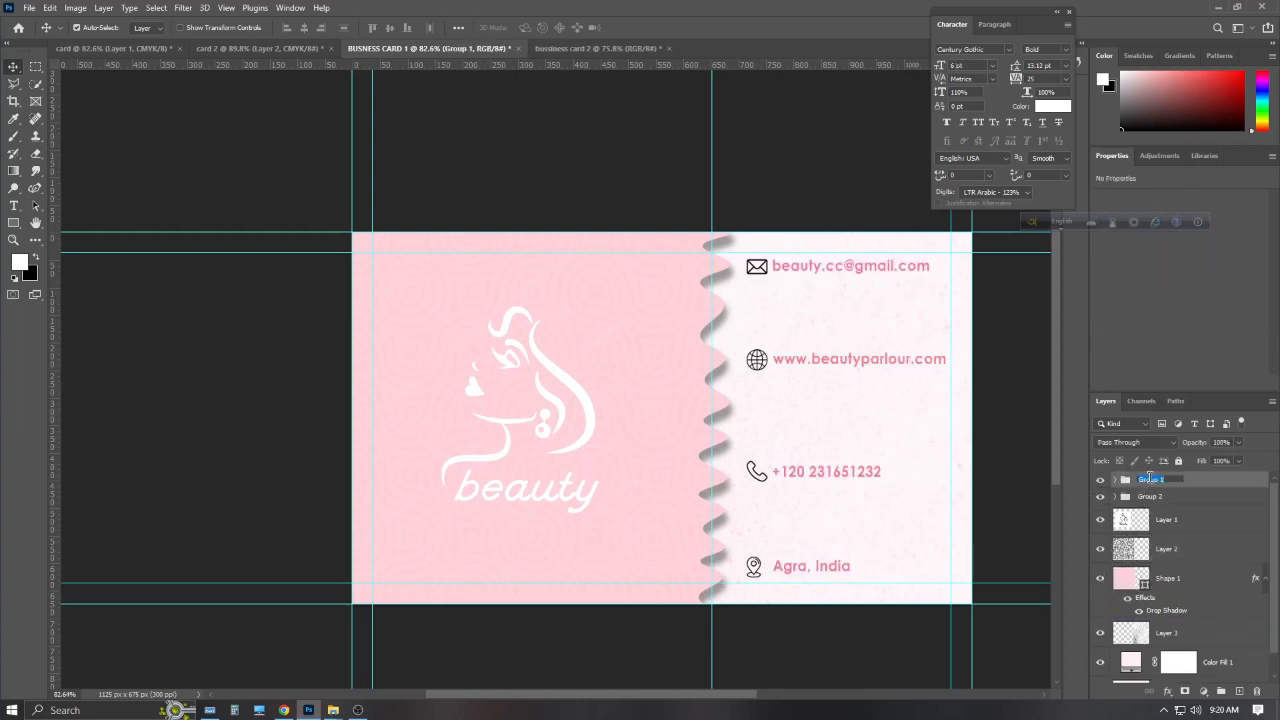
left_click(1147, 499)
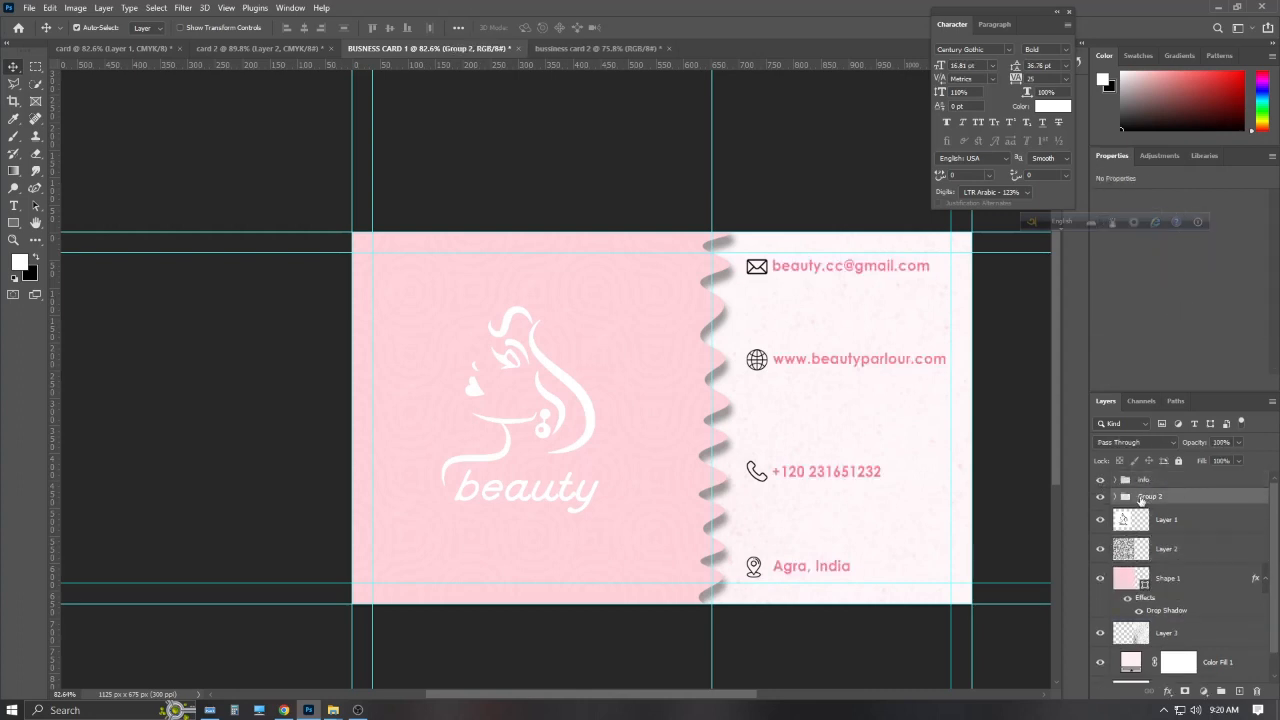
Rename the contact icon group to 'icon'
double_click(1148, 500)
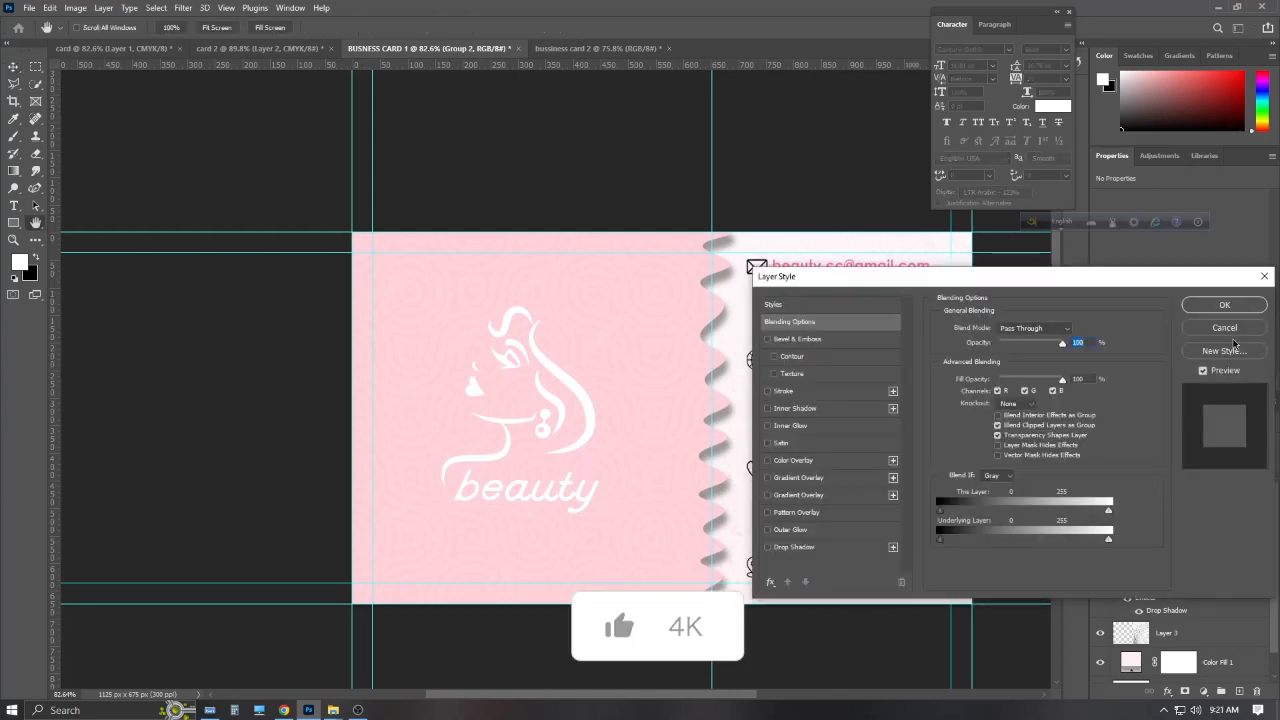
left_click(1236, 345)
double_click(1154, 496)
type("icon")
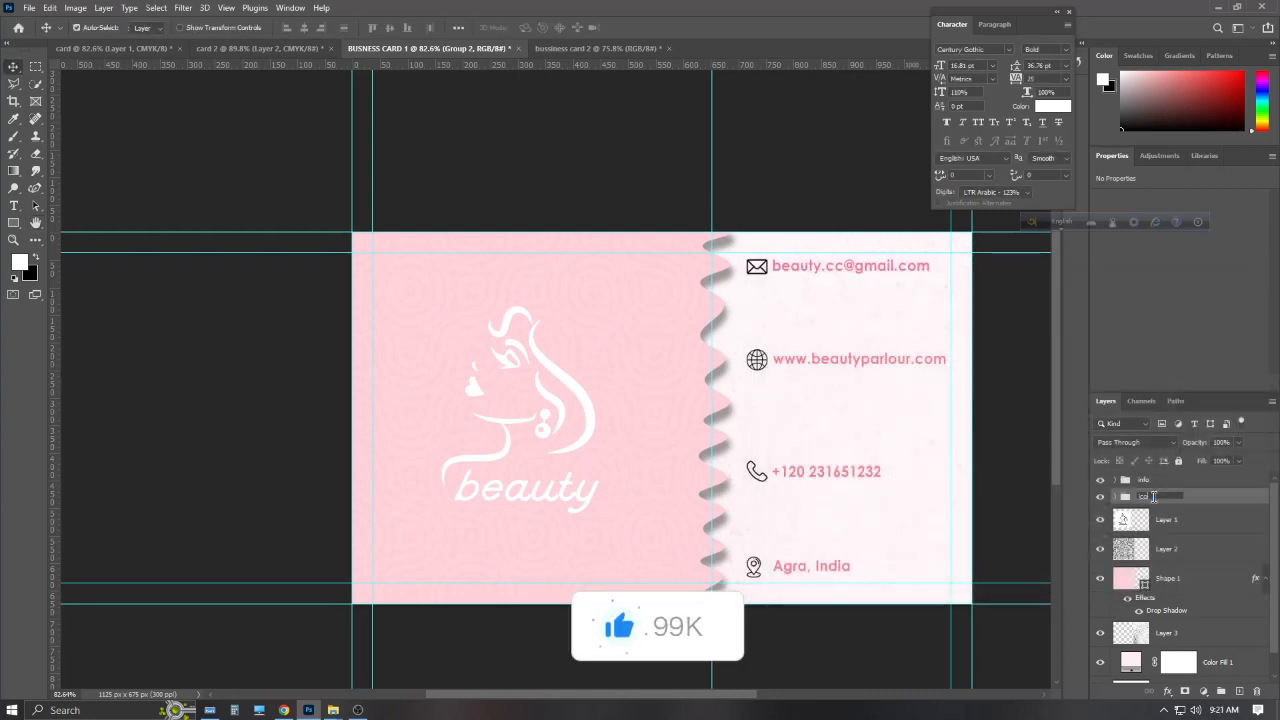
key("Return")
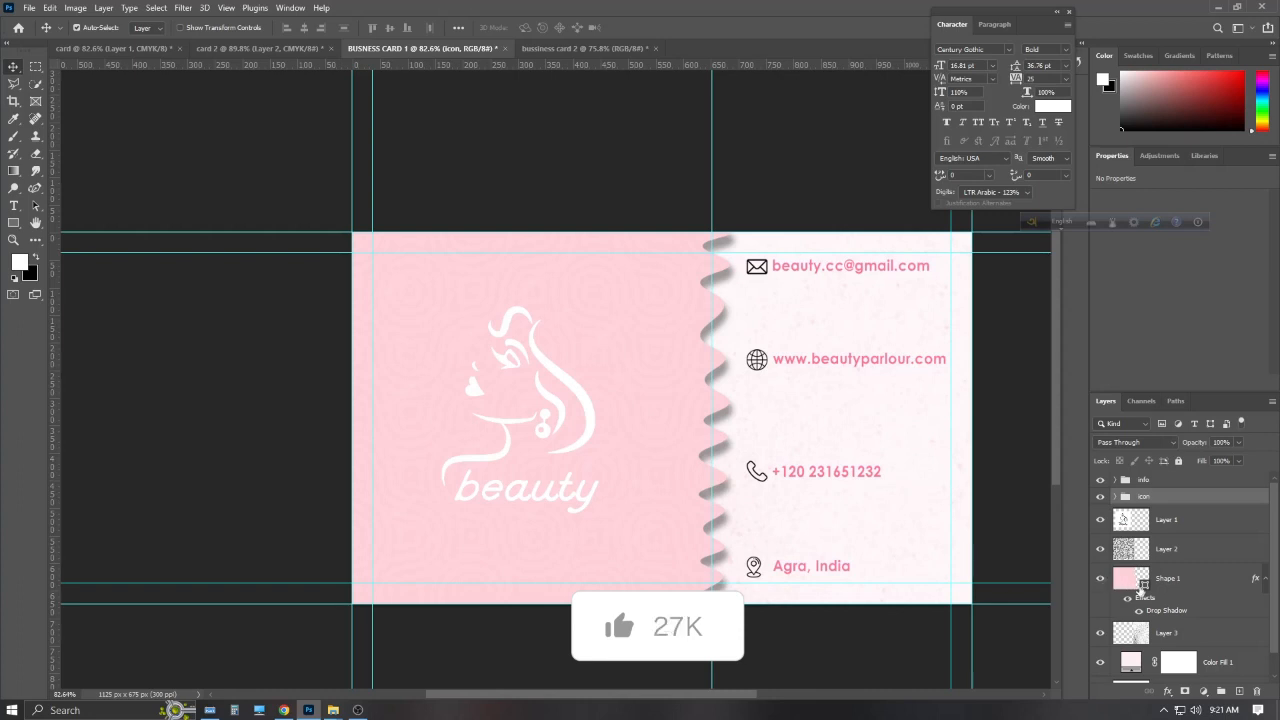
scroll(1130, 580, "down", 1)
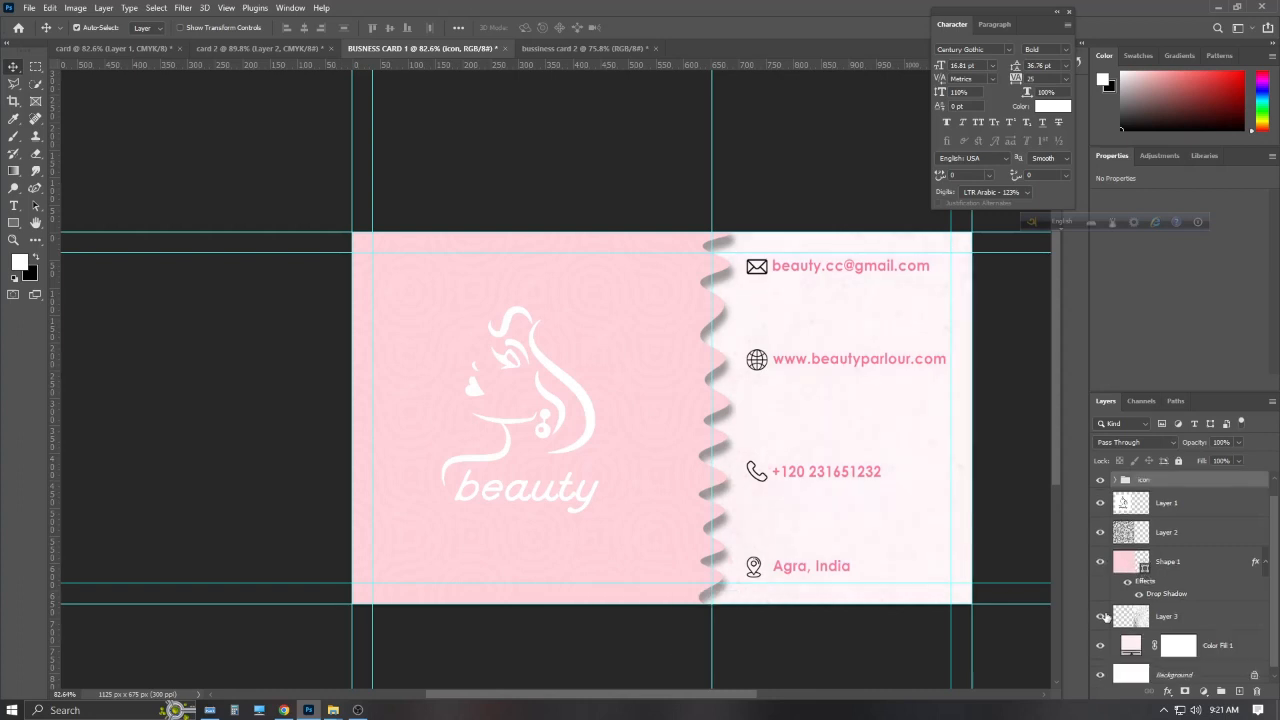
scroll(1105, 617, "down", 1)
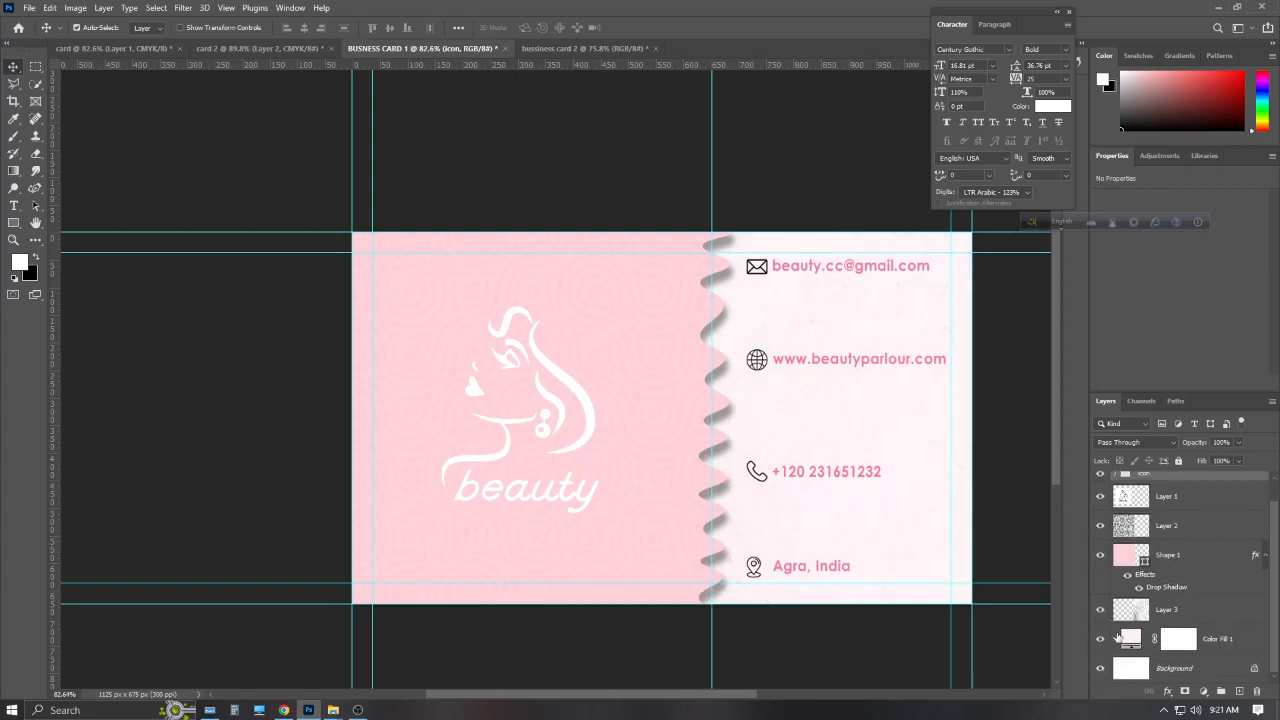
Duplicate the pink wavy panel and rotate the copy 90° clockwise
left_click(1101, 559)
left_click(1101, 559)
key("ctrl+t")
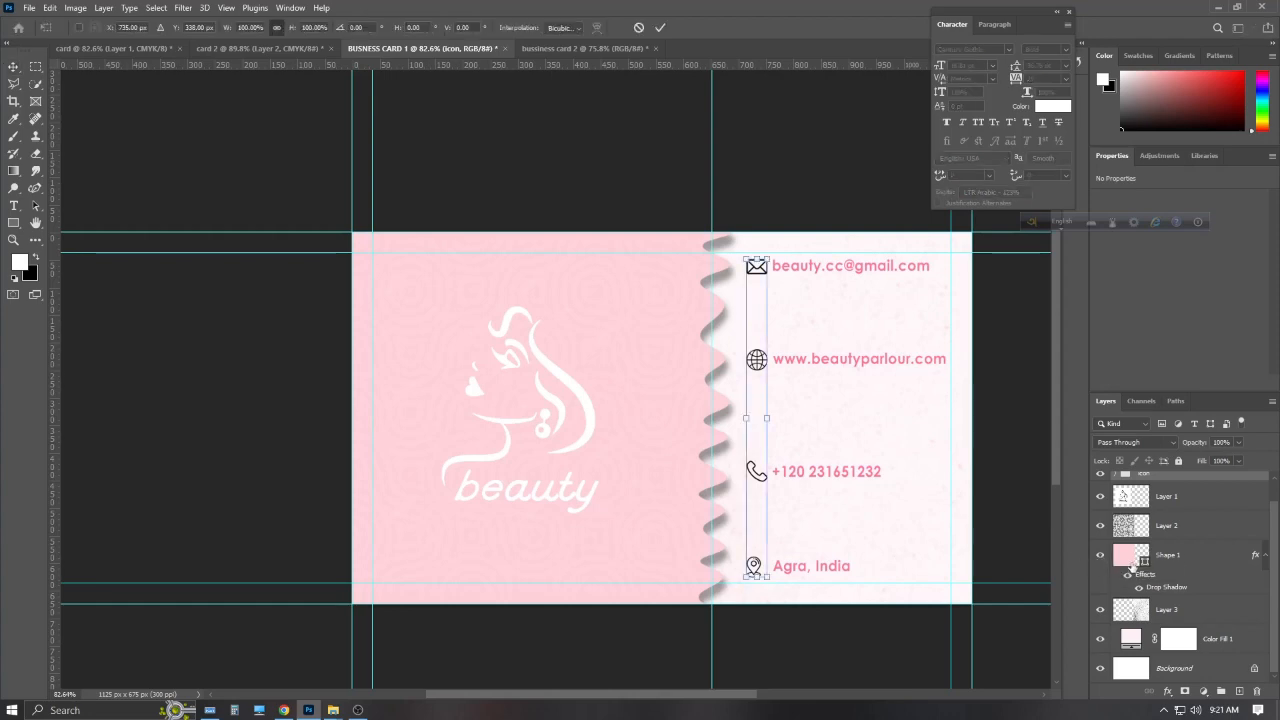
key("Return")
left_click(1133, 560)
key("ctrl+t")
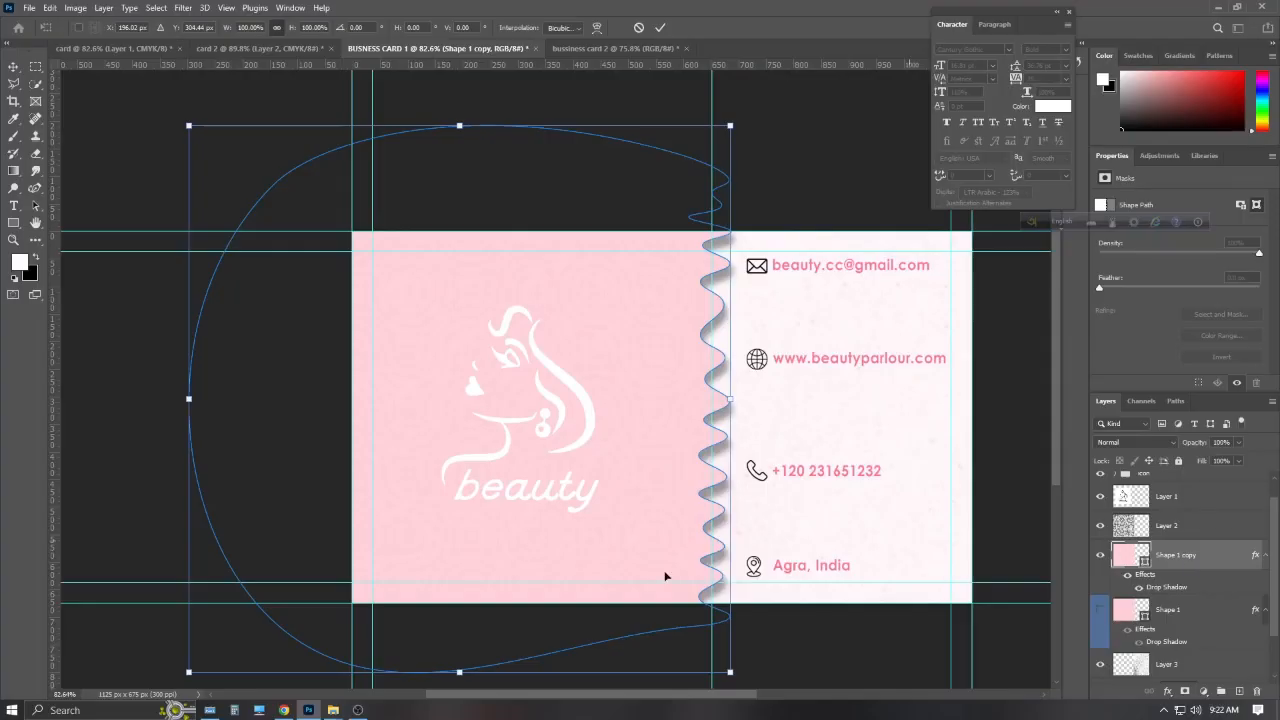
right_click(404, 525)
left_click(450, 474)
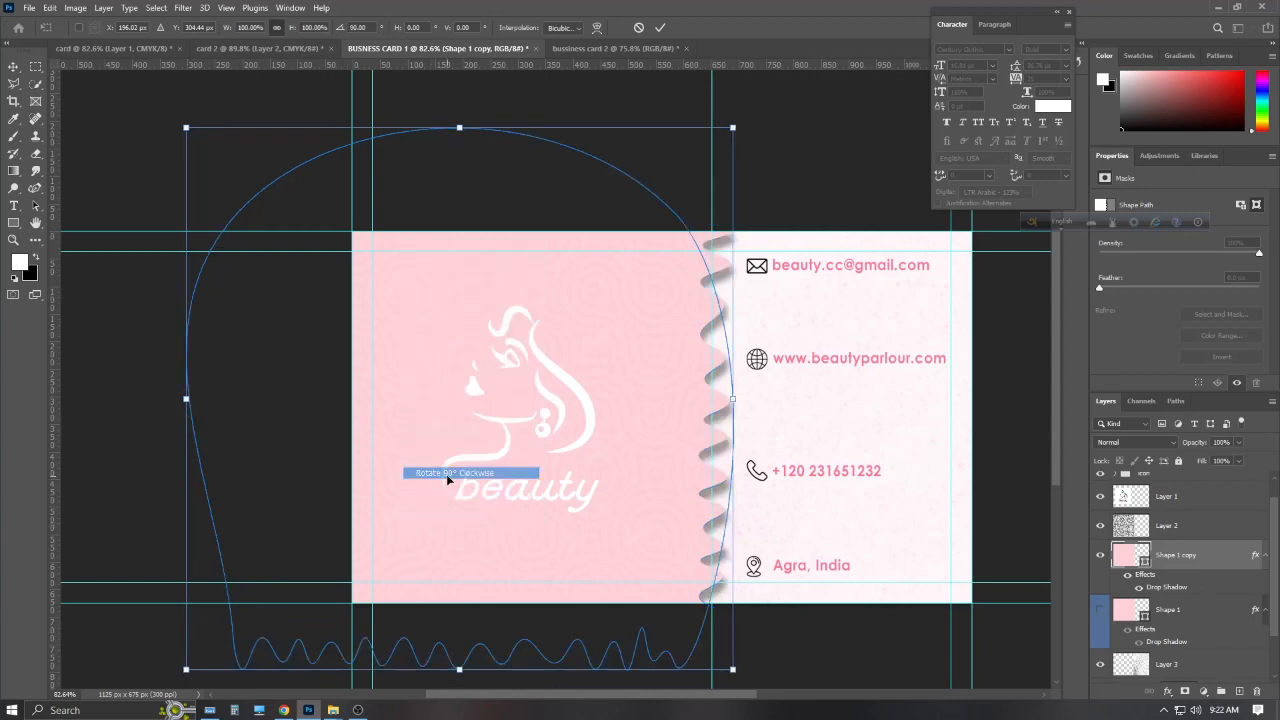
Move the rotated wave to the top edge, scale it to about 129%, and commit
mouse_move(474, 508)
left_mouse_down()
mouse_move(560, 418)
mouse_move(714, 176)
mouse_move(666, 128)
left_mouse_up()
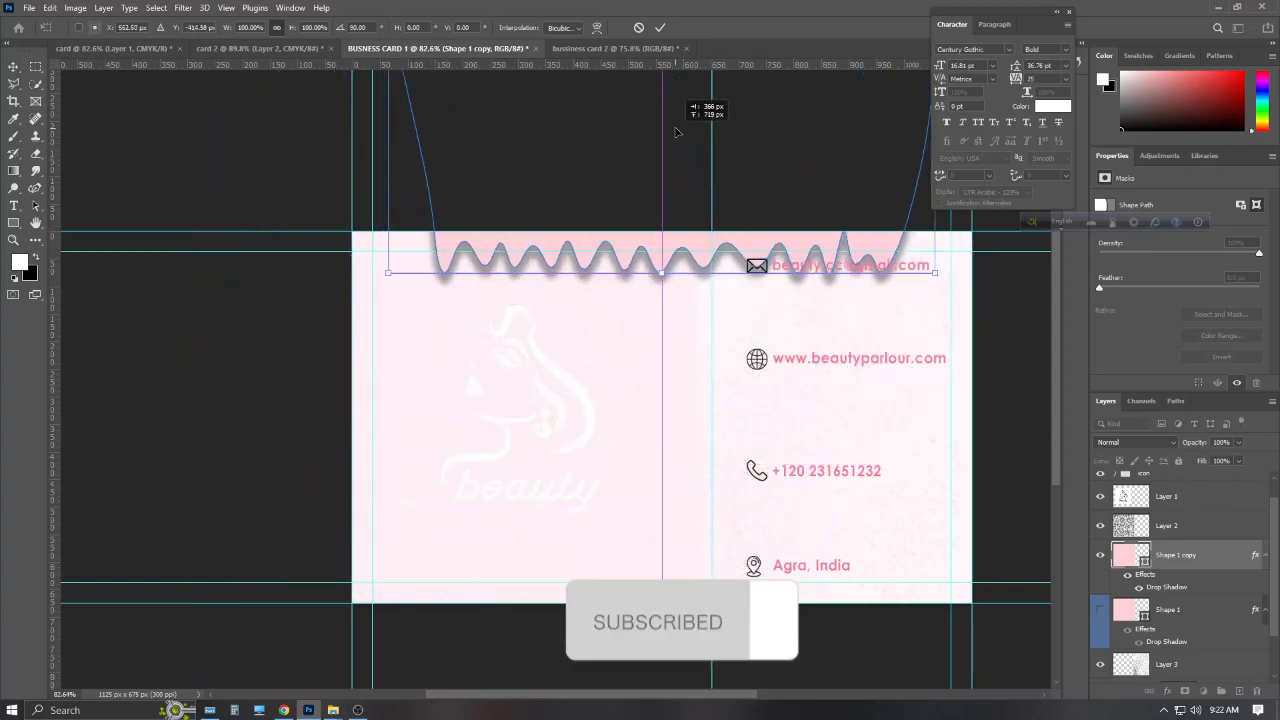
scroll(415, 237, "up", 1)
scroll(455, 243, "down", 1)
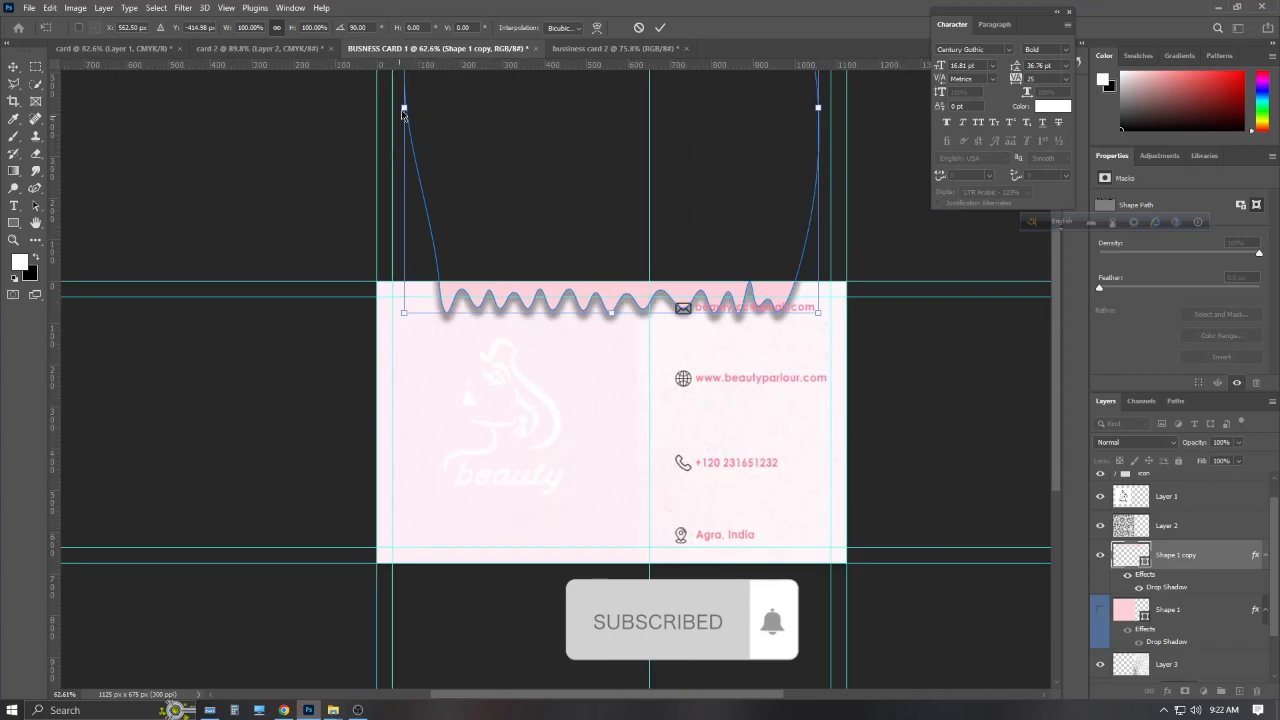
left_click_drag(404, 107, 338, 107)
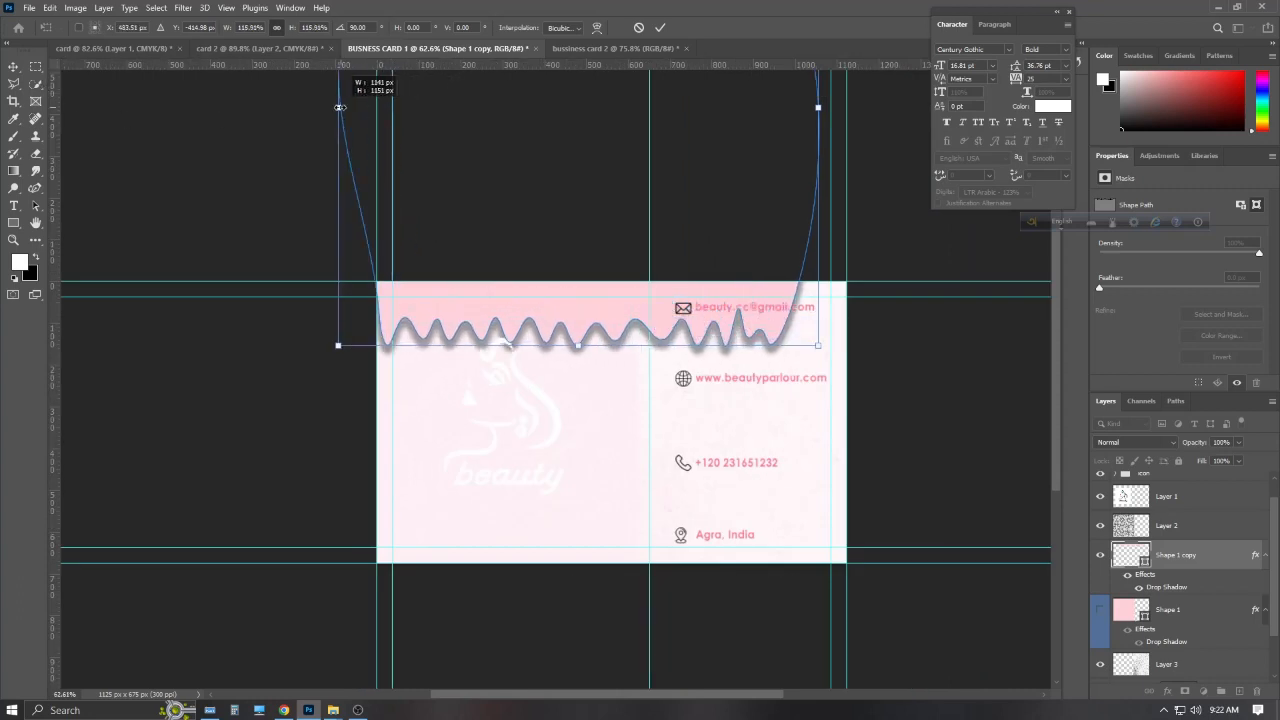
left_click_drag(822, 110, 866, 85)
left_click_drag(685, 333, 688, 285)
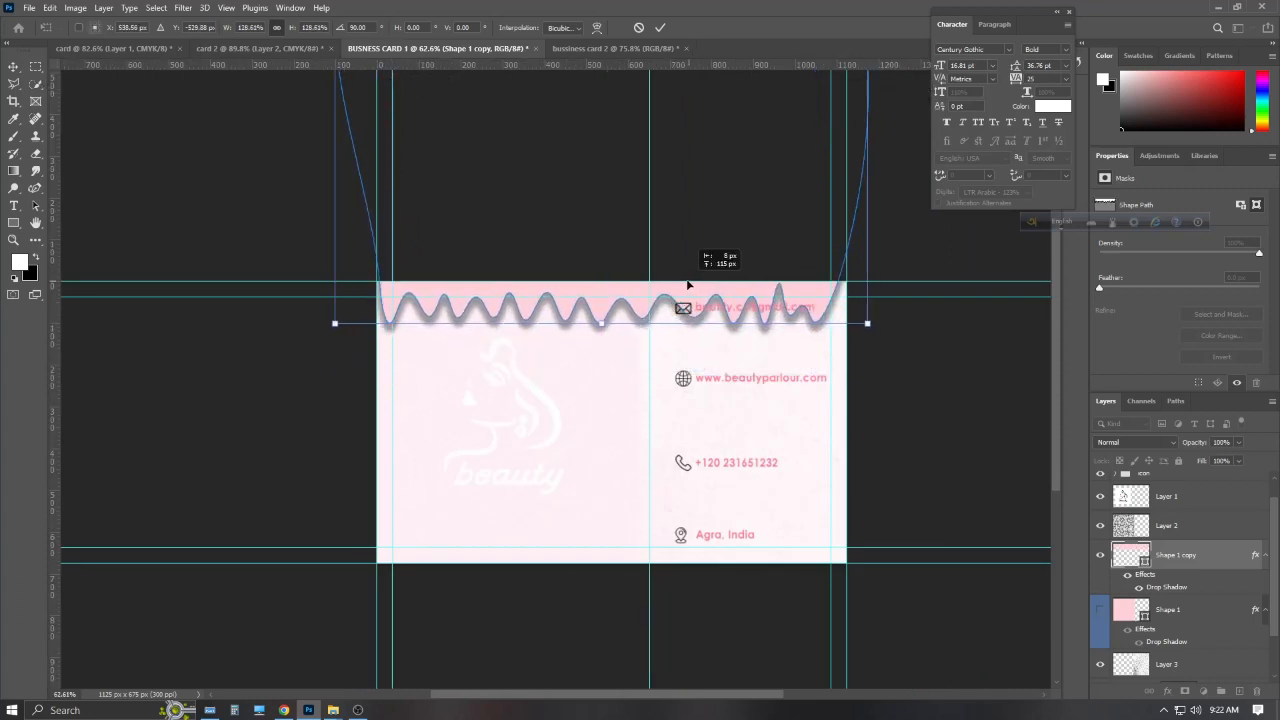
scroll(506, 291, "up", 3)
left_click_drag(870, 116, 883, 115)
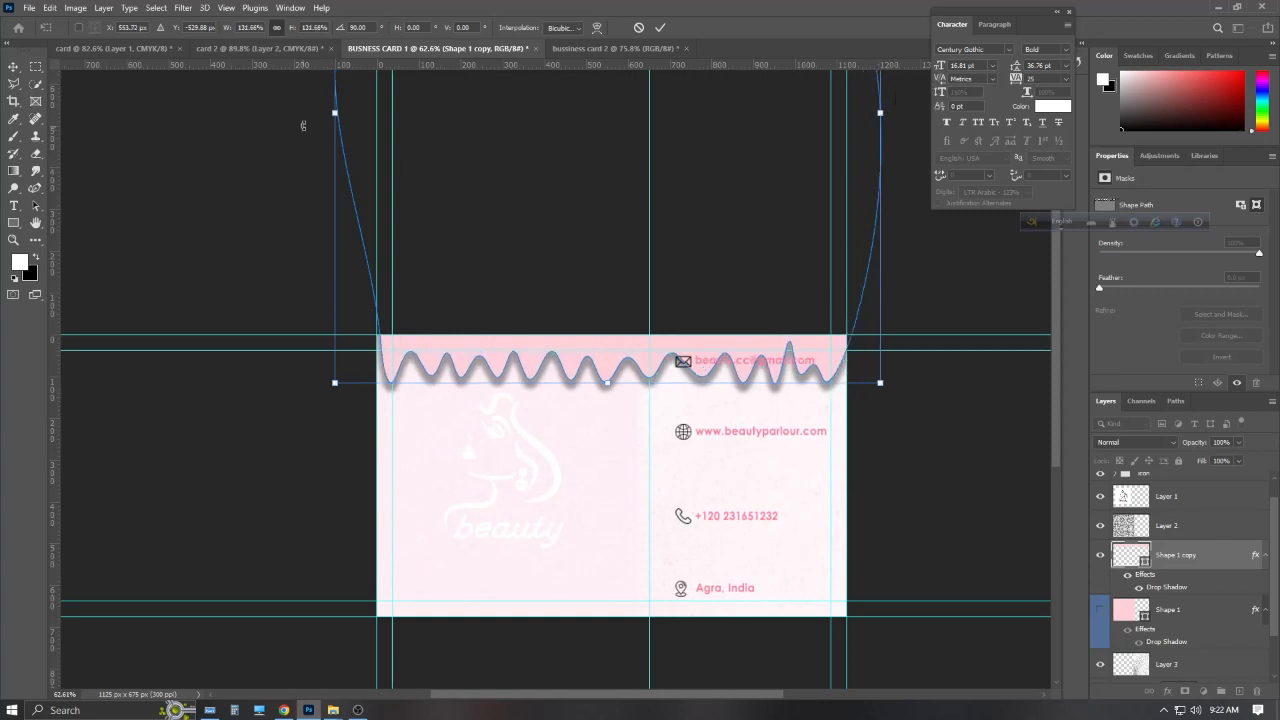
left_click_drag(333, 115, 302, 119)
left_click_drag(638, 310, 652, 291)
left_click(660, 27)
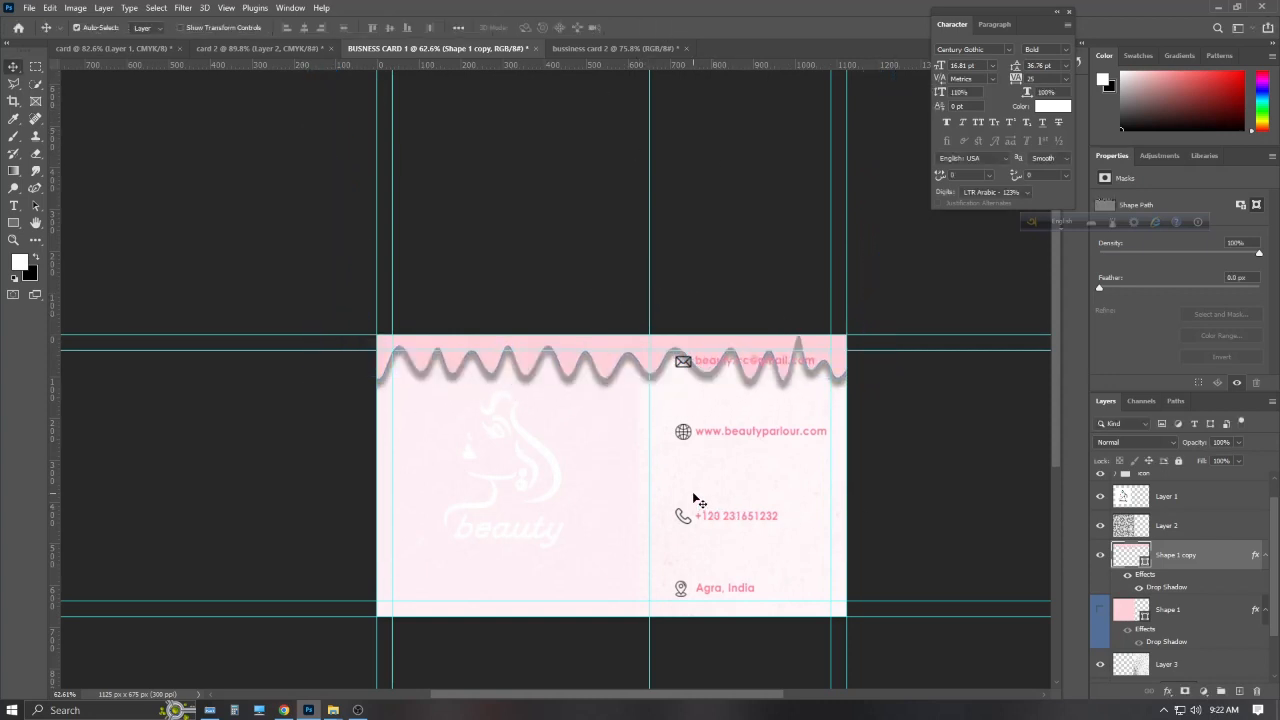
Centre the face logo horizontally and shift the Layer 3 texture left
scroll(1161, 617, "down", 1)
left_click_drag(572, 535, 680, 552)
scroll(1160, 560, "up", 2)
left_click(1100, 481)
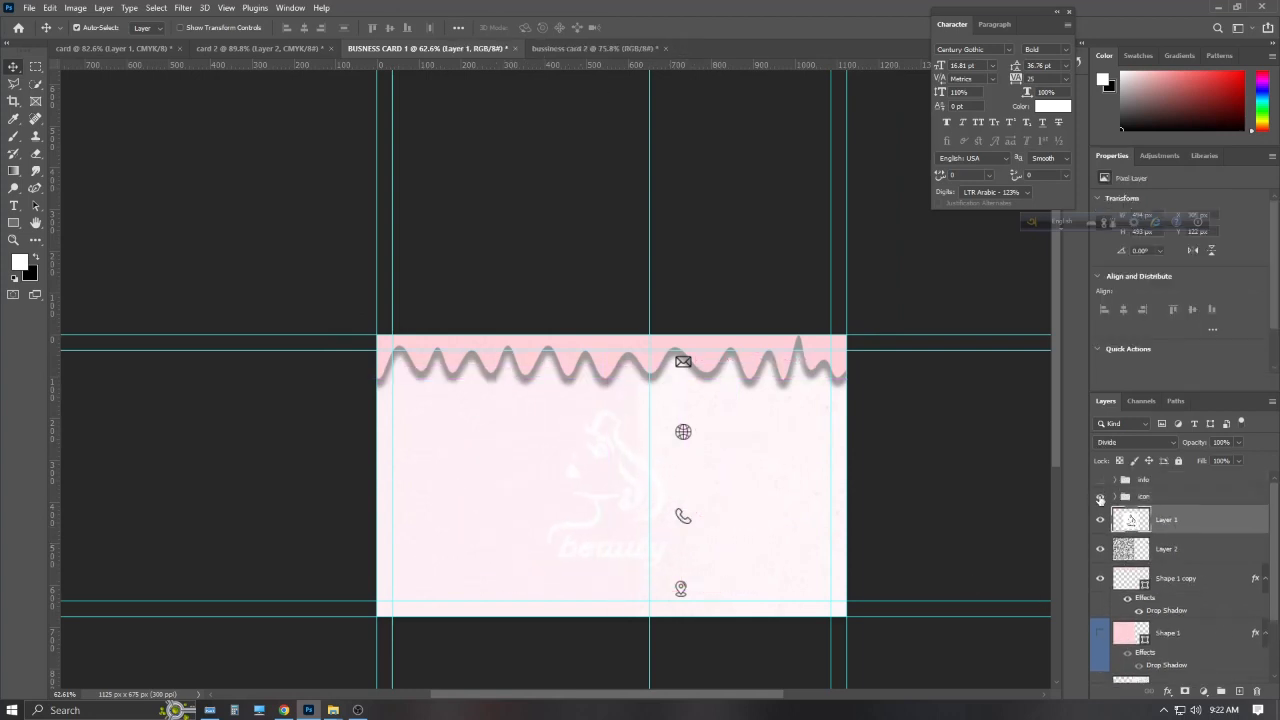
left_click_drag(617, 484, 623, 485)
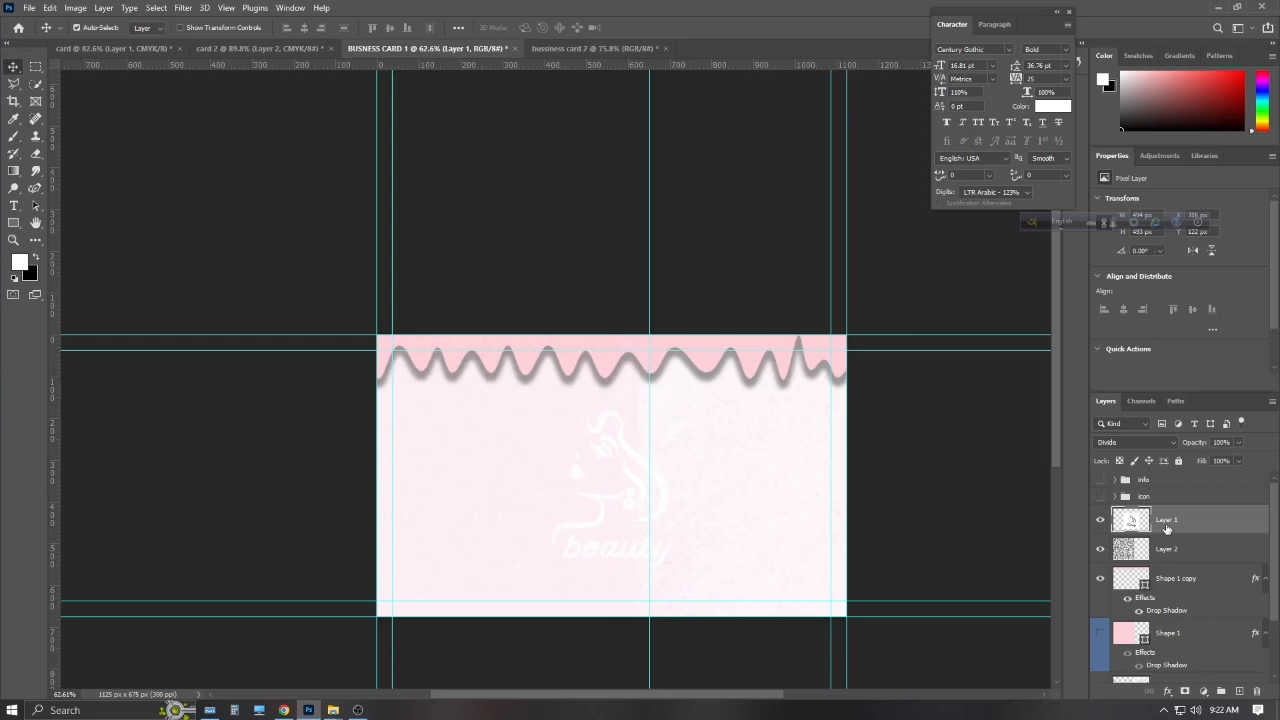
left_click_drag(749, 517, 378, 523)
Set the logo layer's blend mode to Divide and nudge the texture layer
left_click(1140, 498)
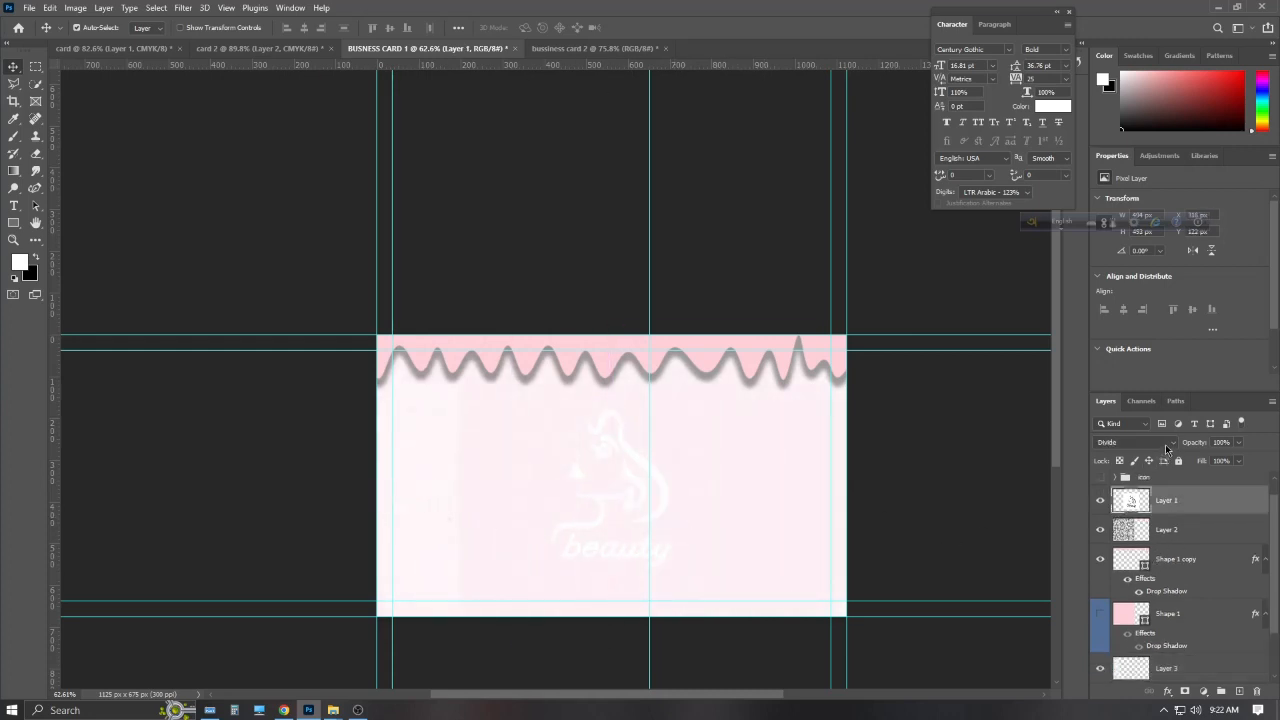
left_click(1166, 445)
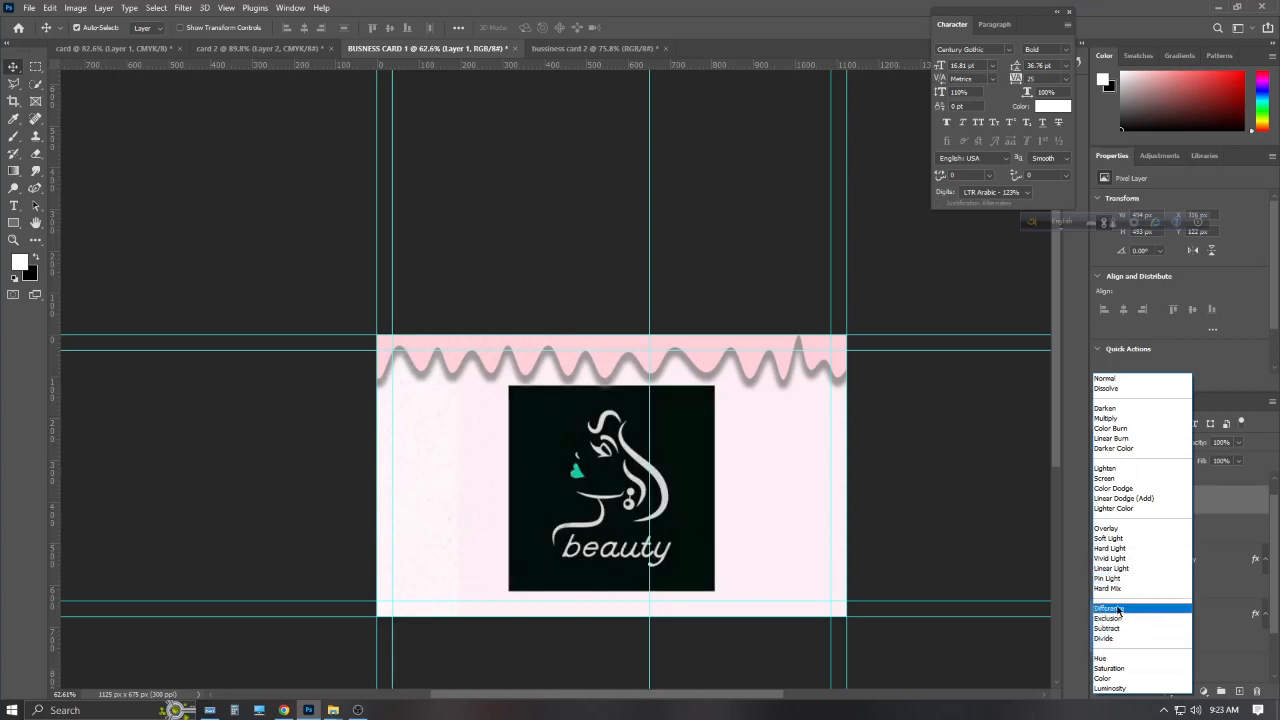
left_click(1112, 609)
left_click(1152, 447)
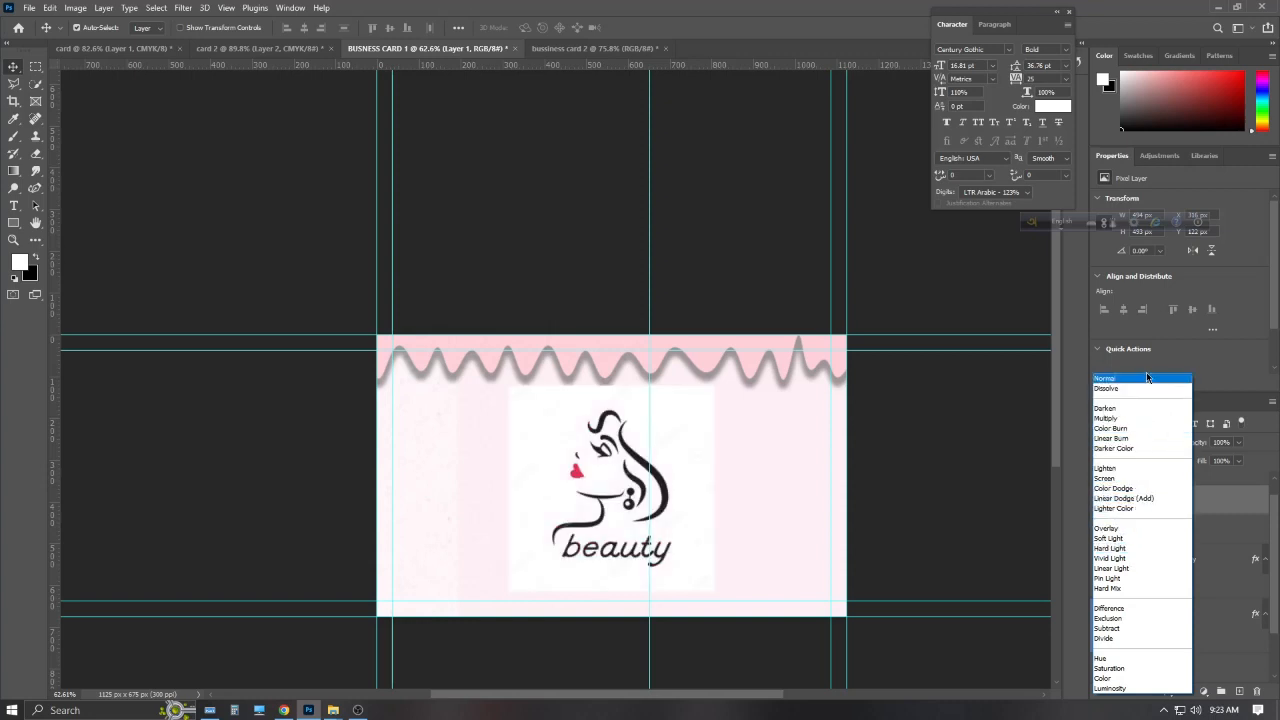
left_click(1130, 638)
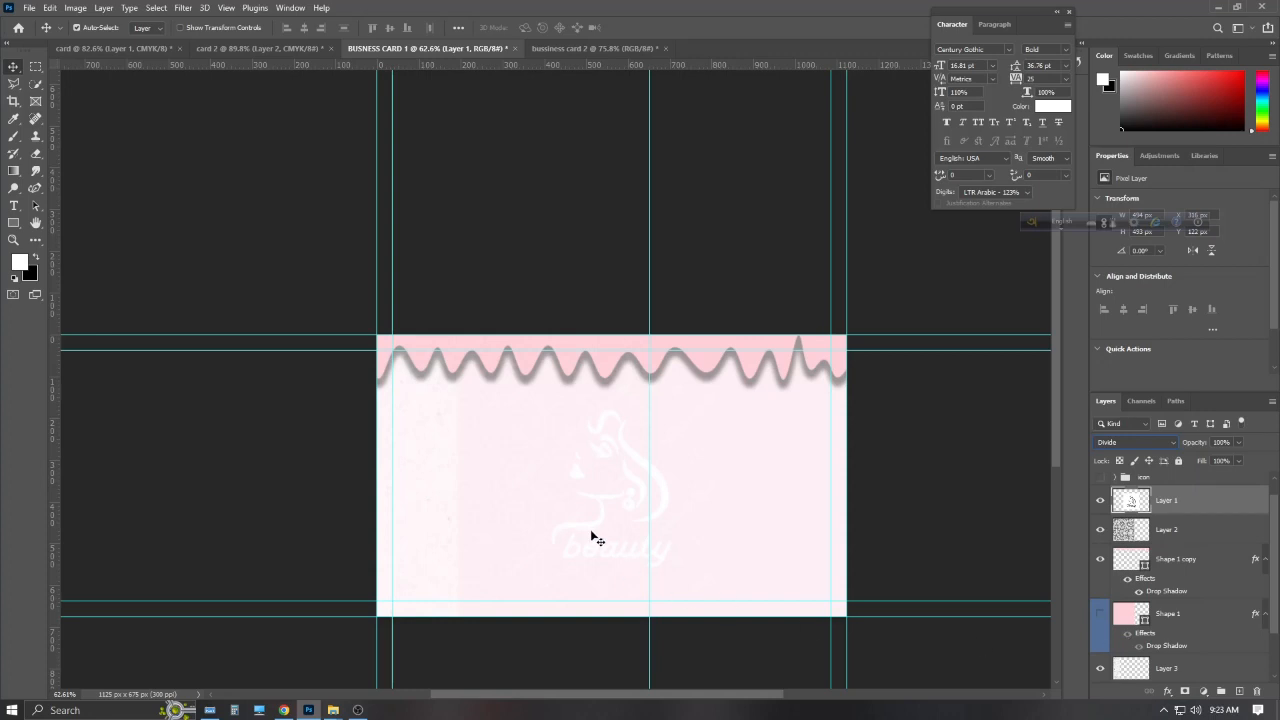
left_click_drag(429, 491, 402, 514)
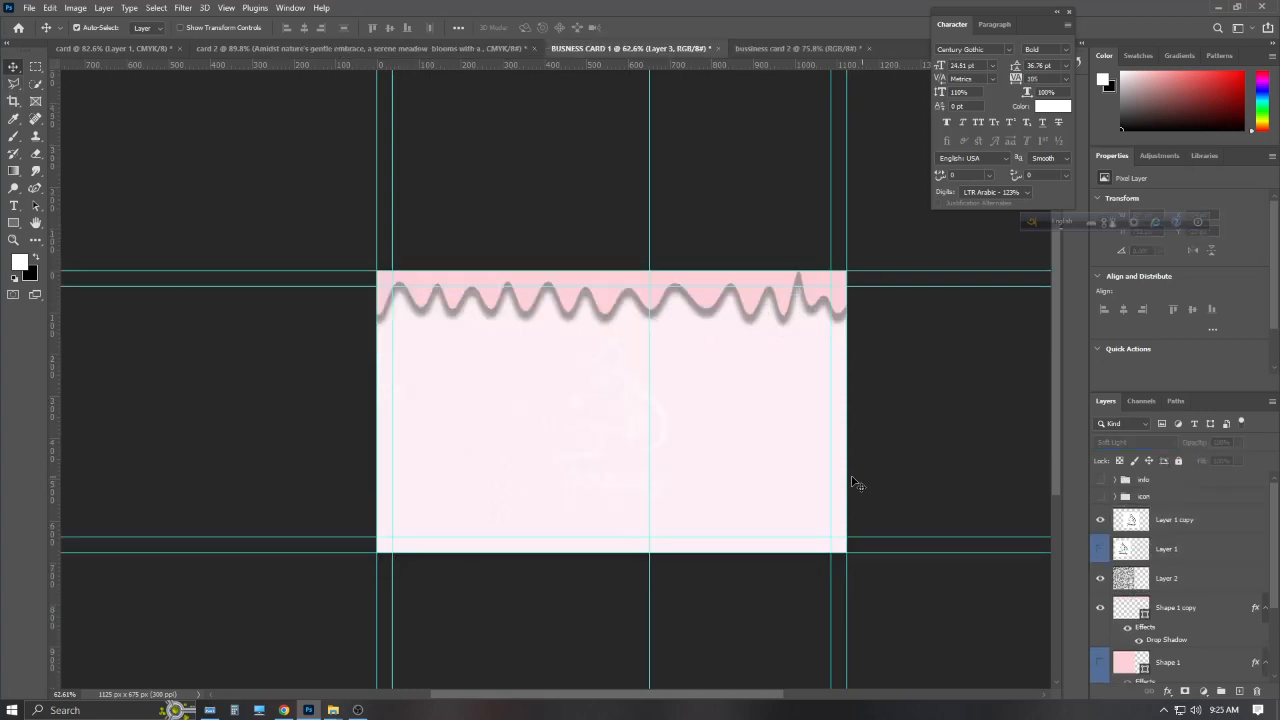
Type the heading 'What We Offer' on the card and commit it
key("t")
left_click(462, 368)
type("what")
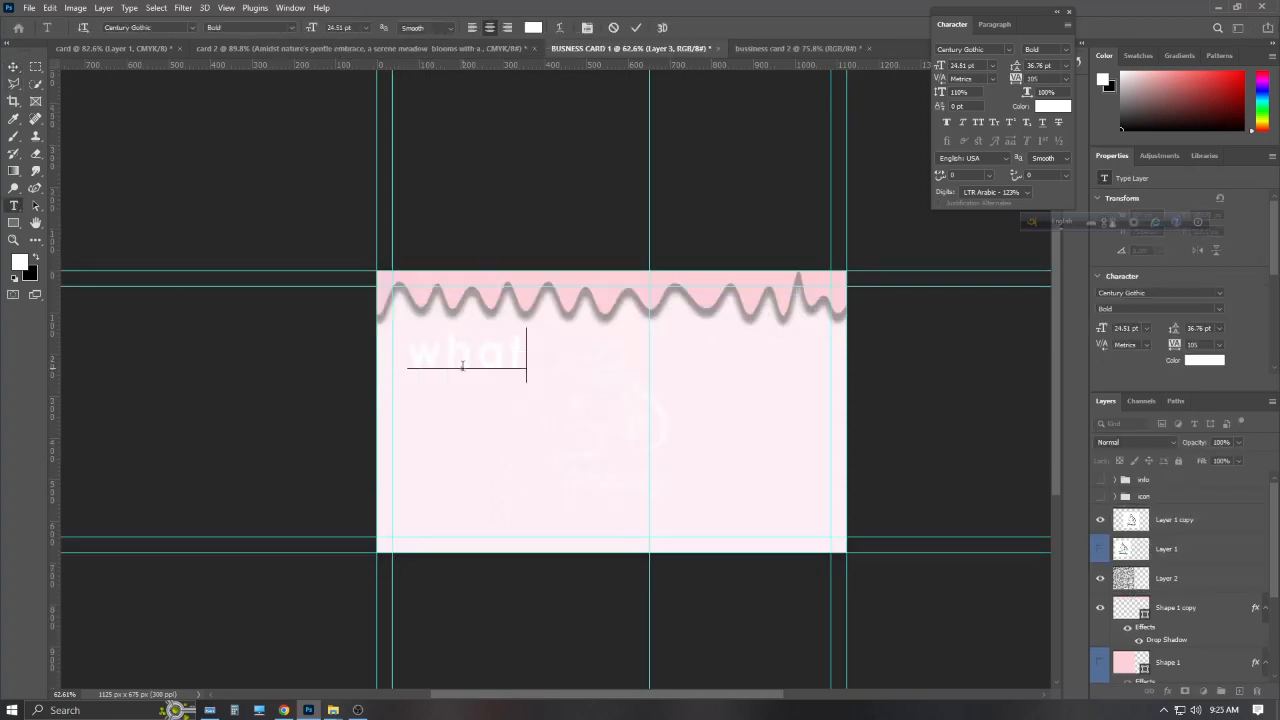
left_click(462, 366)
type("W")
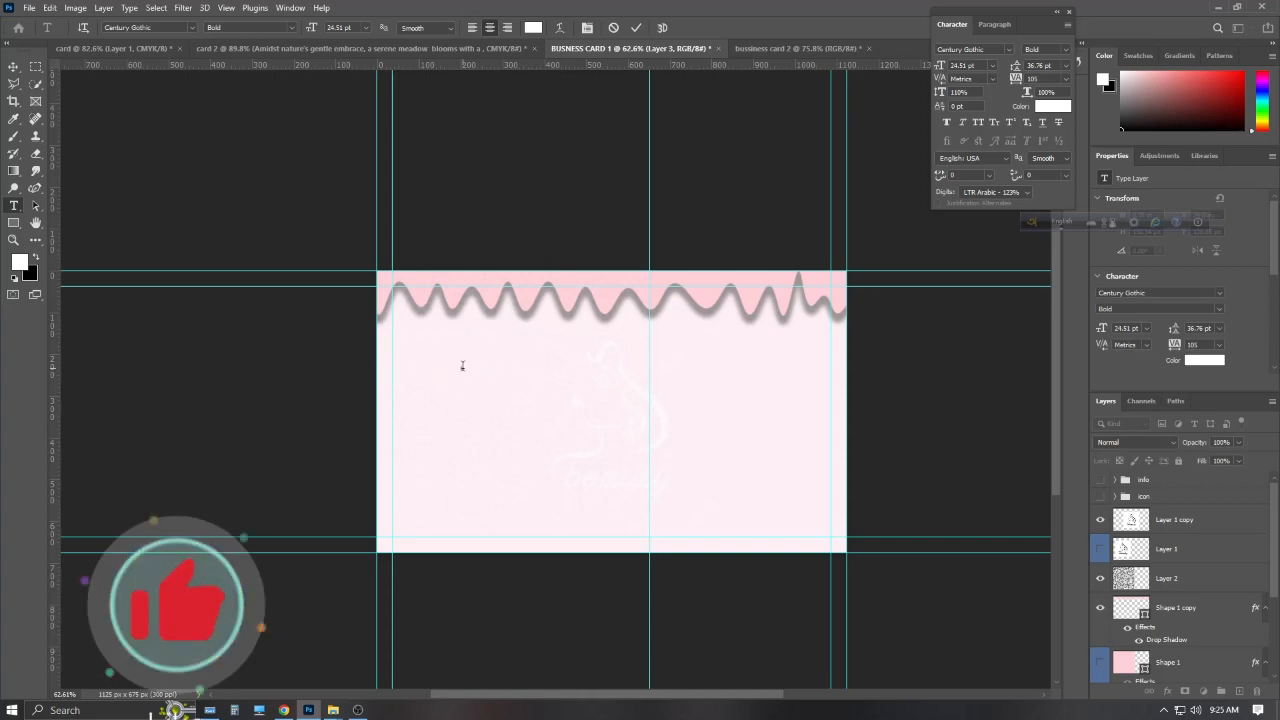
type("What We")
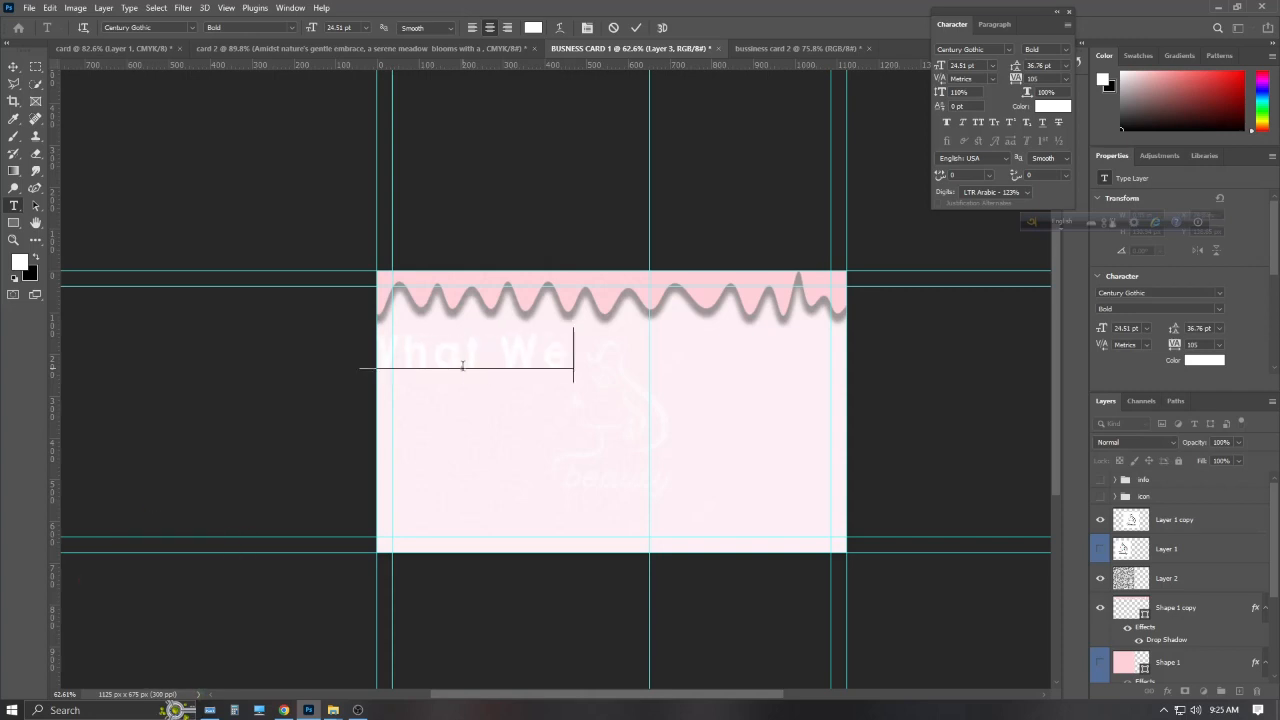
type(" O")
key("BackSpace")
type("FER")
key("BackSpace")
key("BackSpace")
key("BackSpace")
key("BackSpace")
key("BackSpace")
type("Offer")
left_click(636, 28)
Lock the Layer 1 copy layer, then select the What We Offer text layer
mouse_move(577, 369)
left_mouse_down()
mouse_move(630, 368)
mouse_move(521, 358)
mouse_move(560, 358)
left_mouse_up()
left_click(13, 67)
left_click(1180, 463)
left_click(1200, 552)
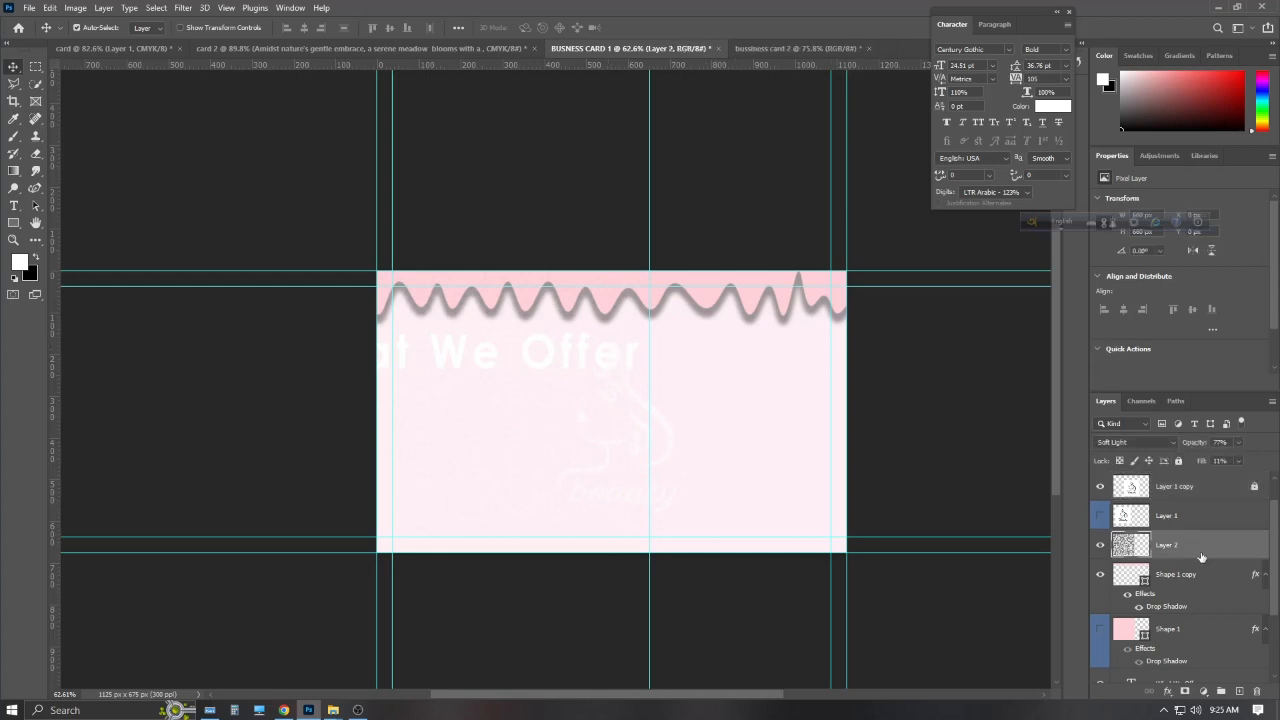
scroll(1160, 530, "up", 1)
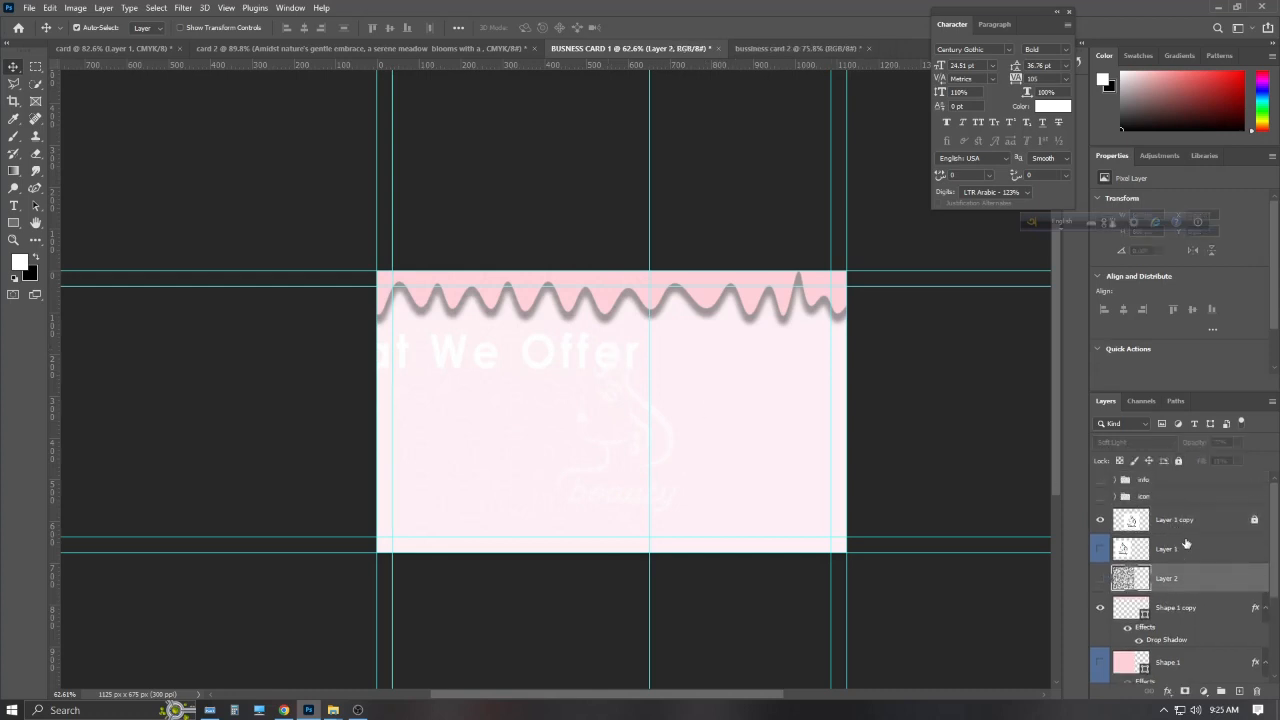
scroll(1186, 543, "down", 3)
left_click(631, 357)
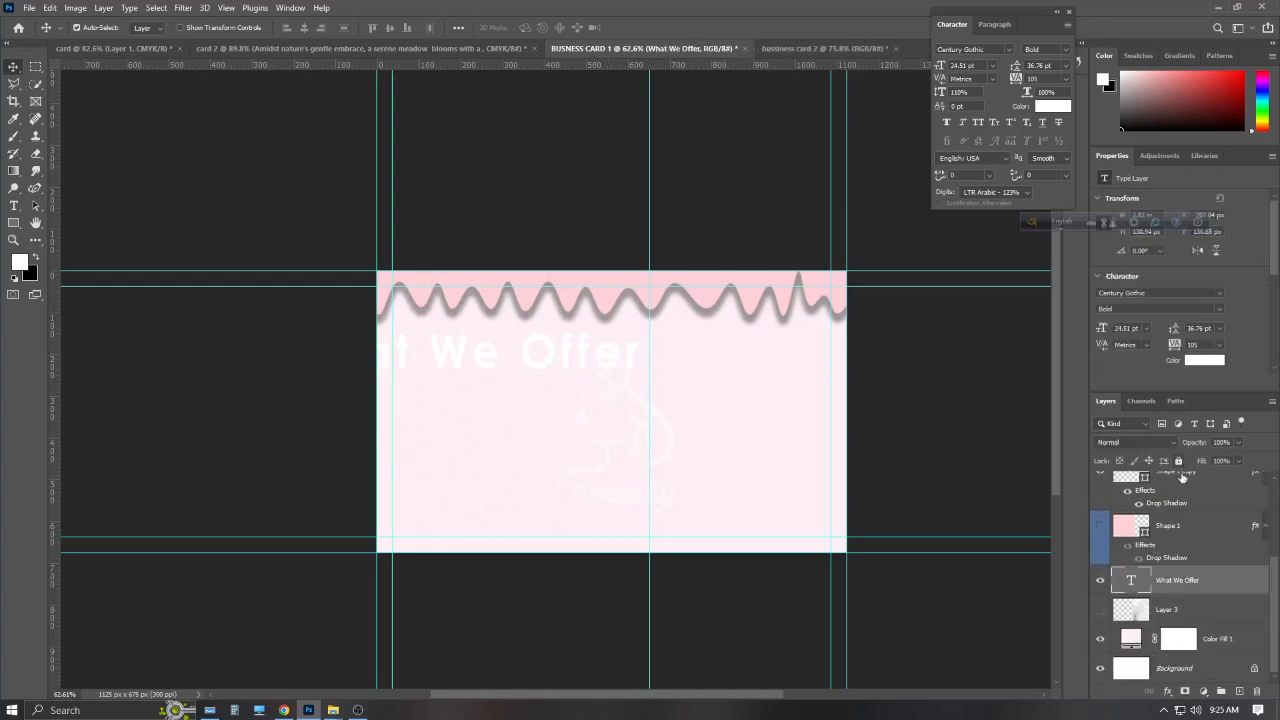
Centre the What We Offer heading and colour it light pink from the top band
left_click_drag(606, 370, 752, 369)
double_click(752, 369)
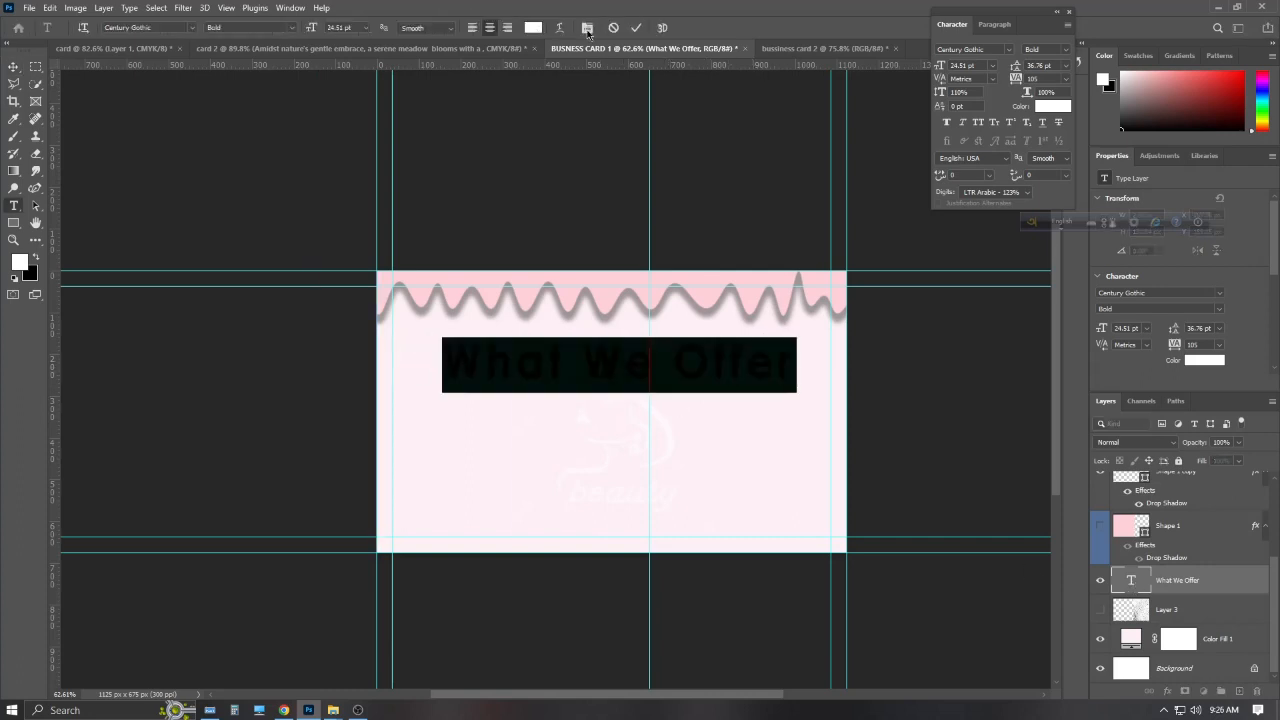
left_click(636, 28)
left_click(1051, 109)
left_click(1037, 504)
left_click(1038, 510)
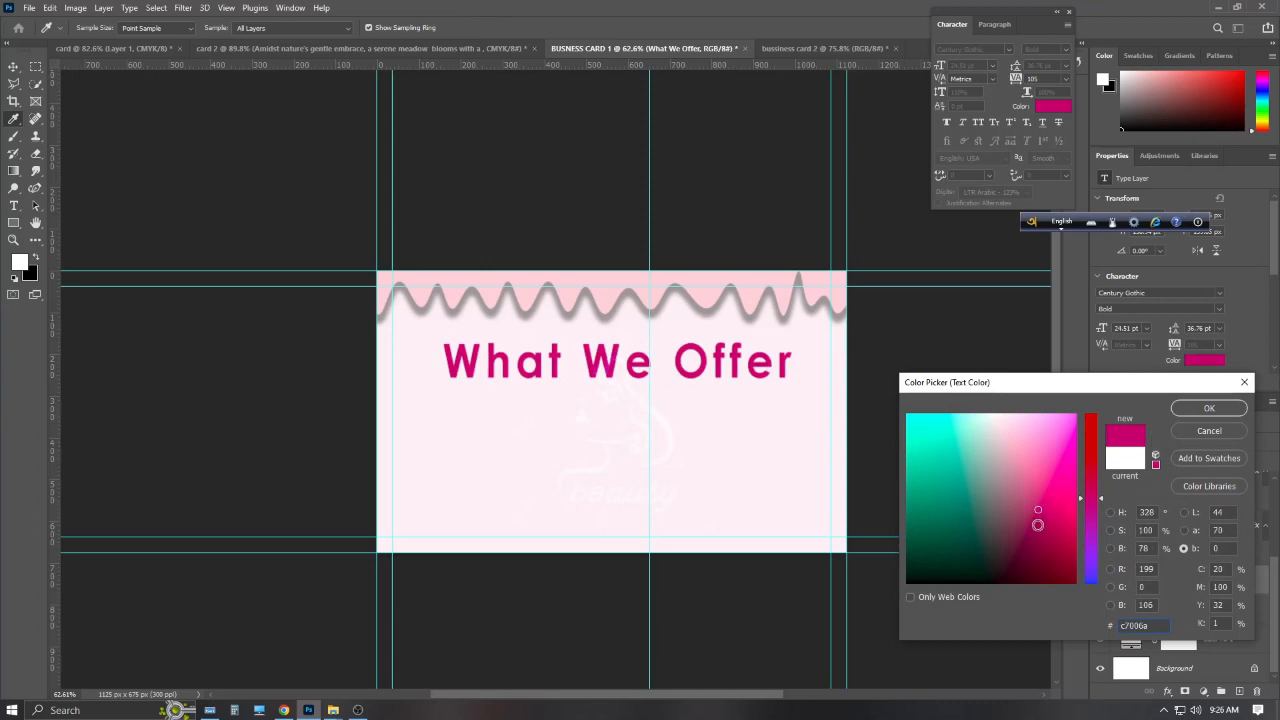
left_click(739, 296)
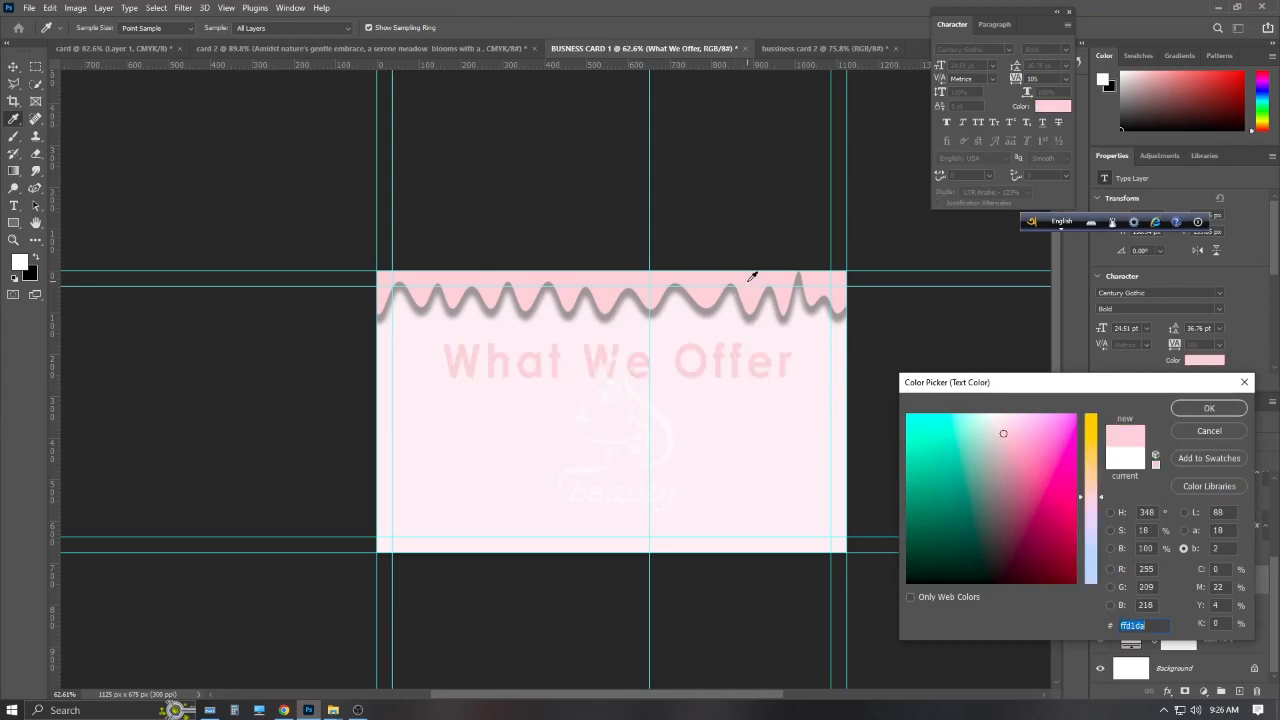
left_click(1209, 408)
Add a Gradient Overlay layer style to the heading
double_click(1220, 584)
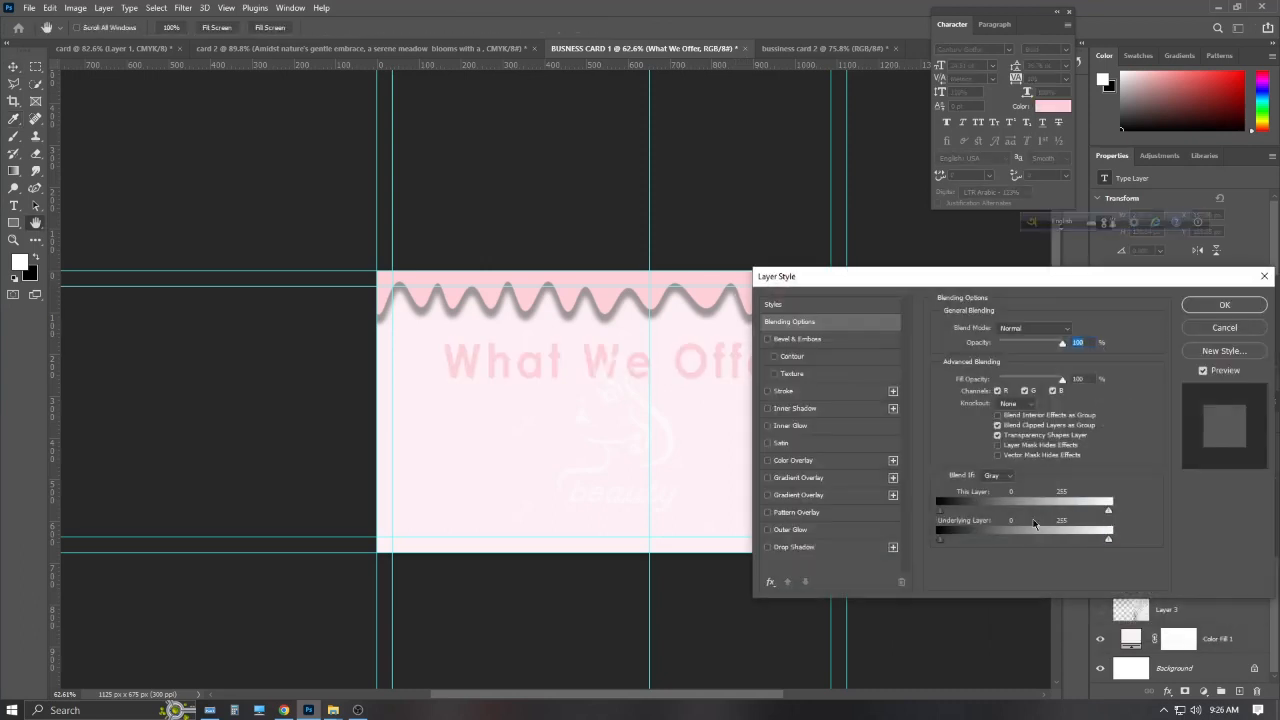
left_click(768, 478)
left_click(1242, 308)
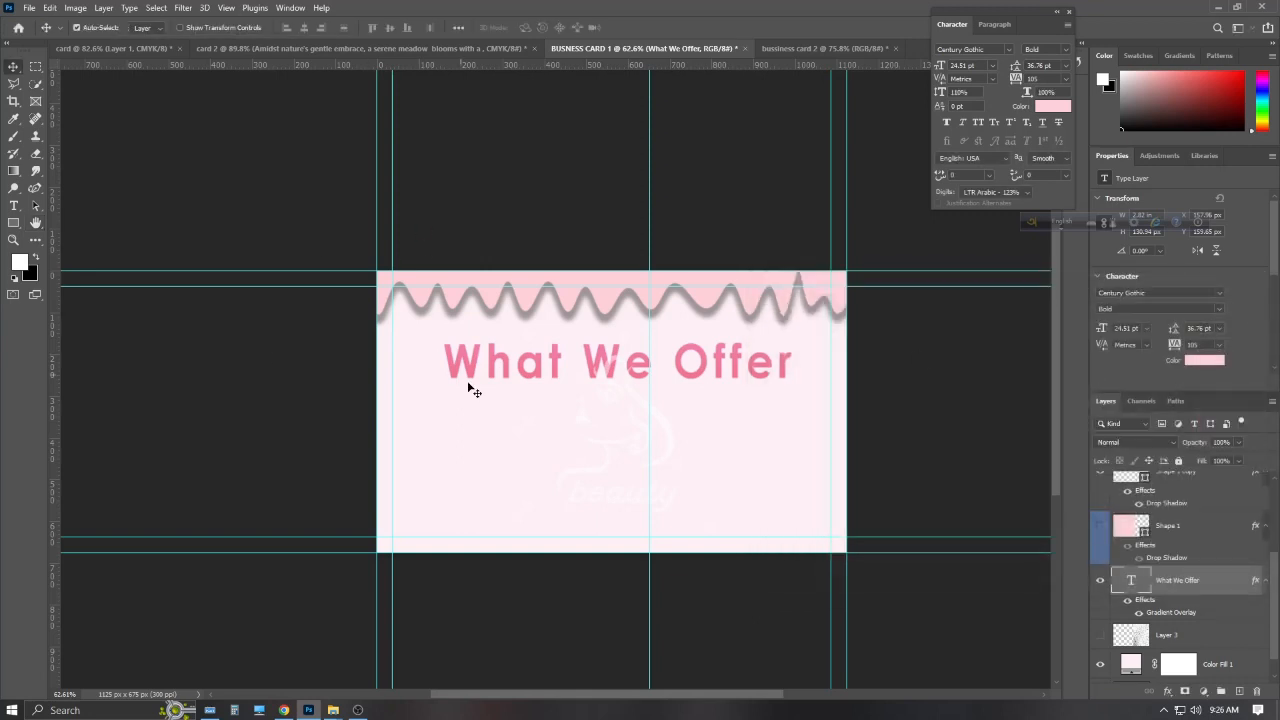
left_click(1239, 691)
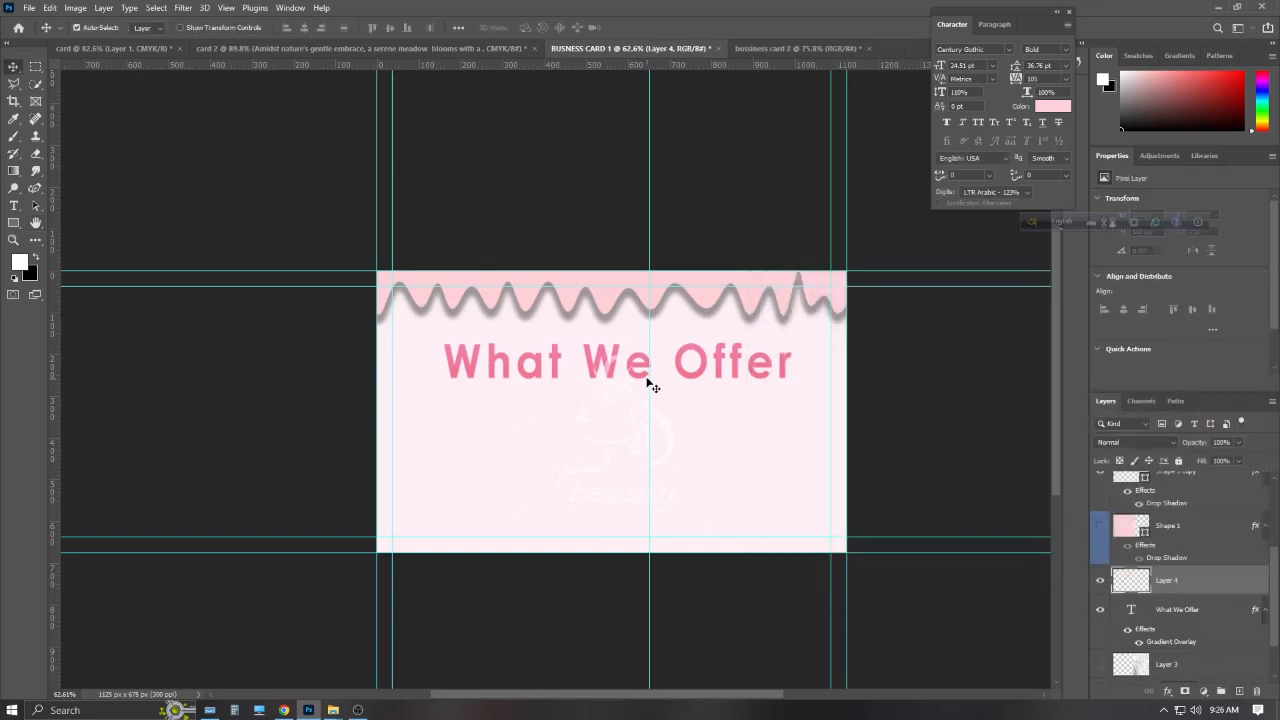
key("Delete")
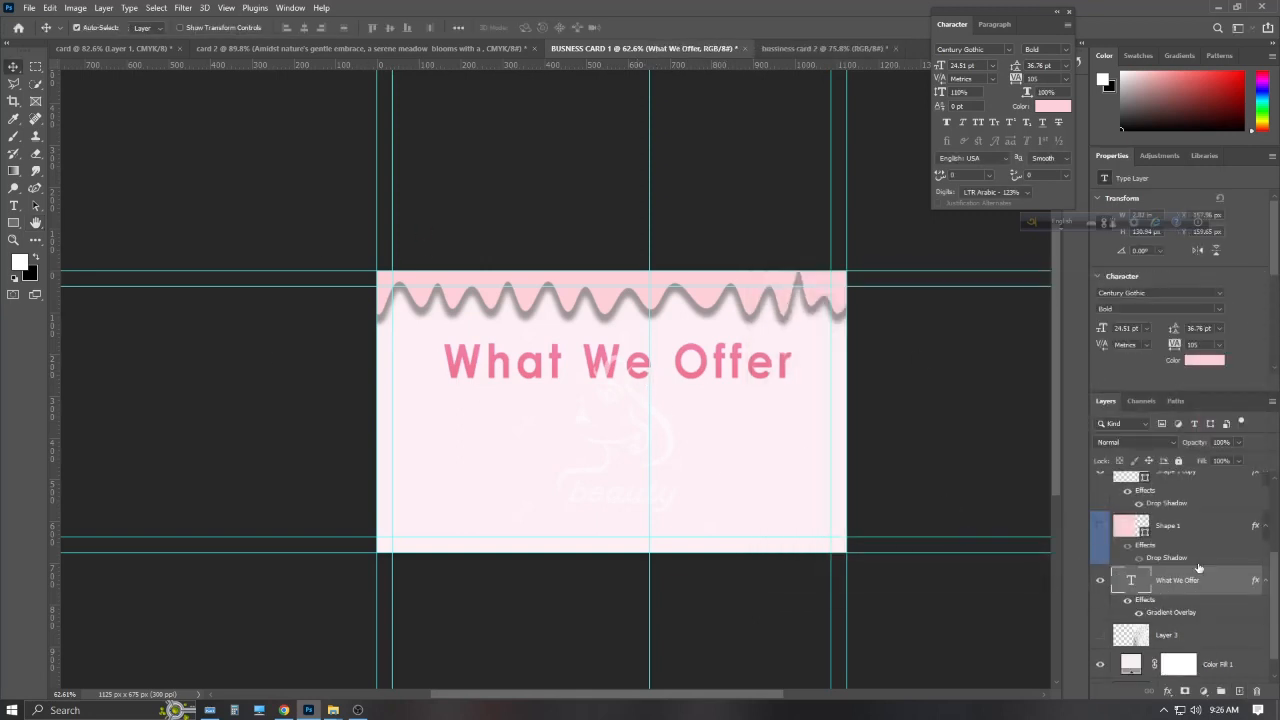
Duplicate the heading below it and replace its text with the pasted sample paragraph
key("ctrl+j")
left_click_drag(735, 387, 725, 445)
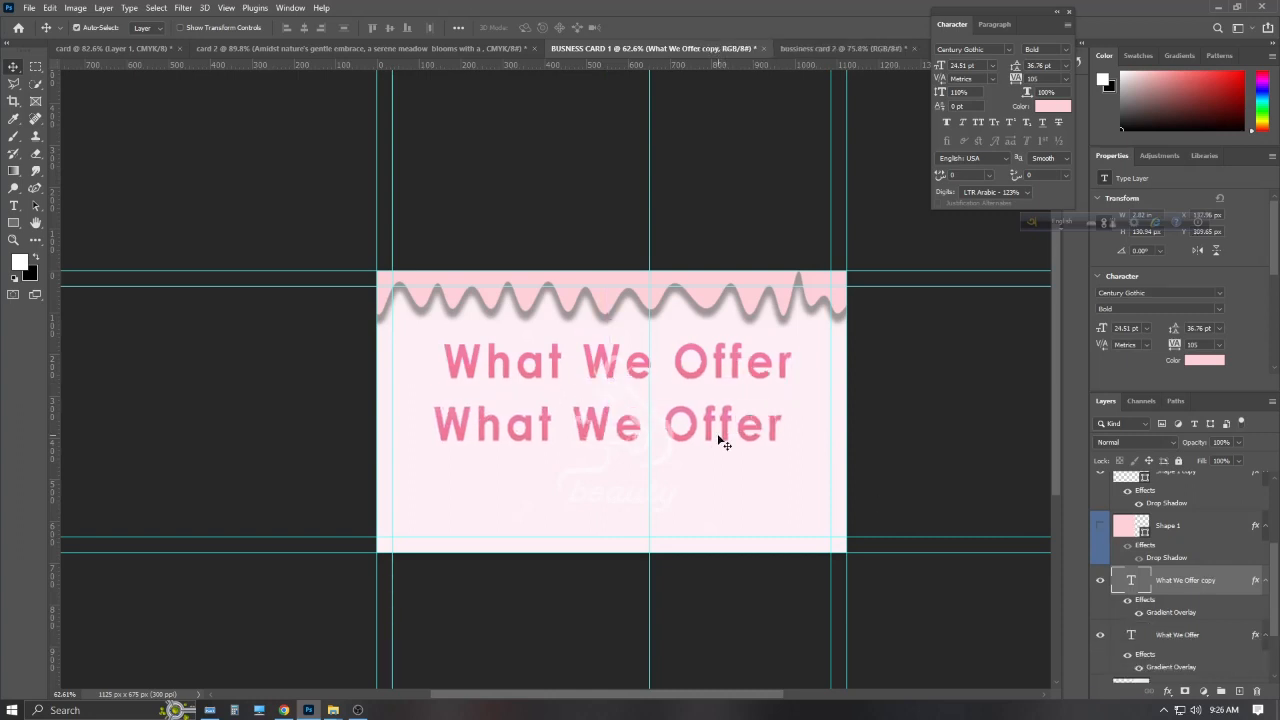
double_click(743, 443)
key("BackSpace")
key("ctrl+v")
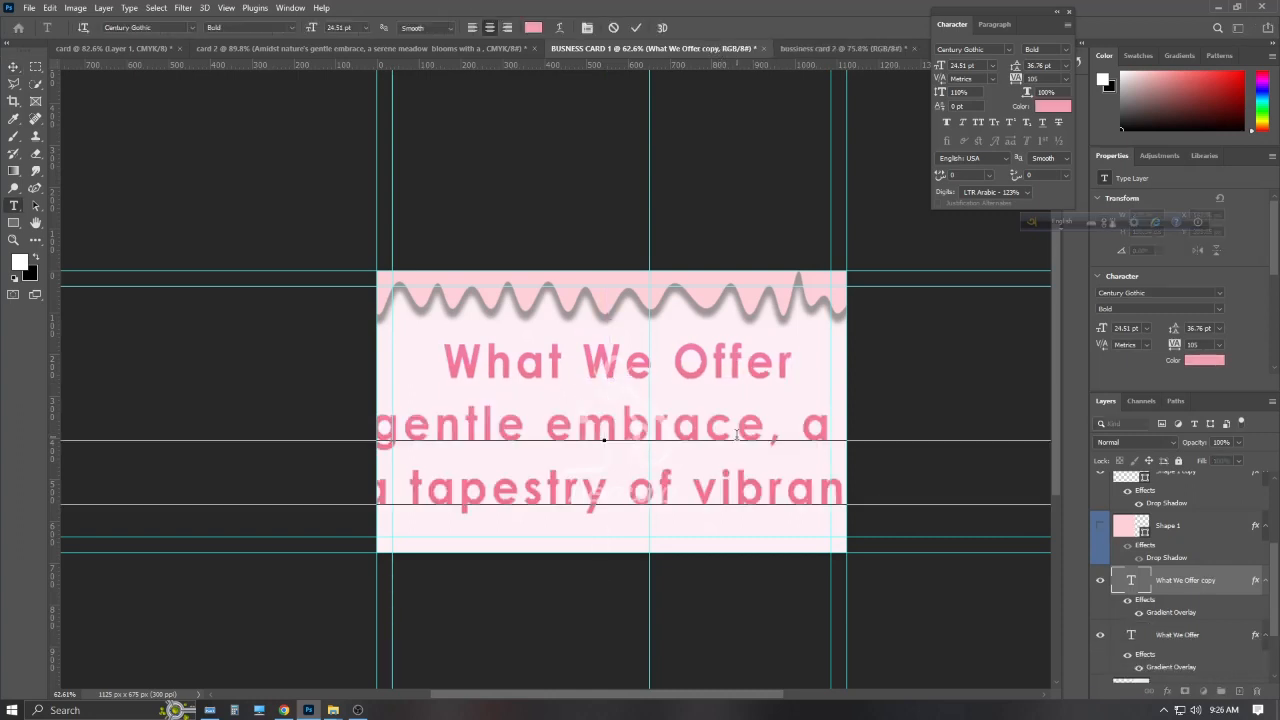
scroll(681, 317, "down", 5)
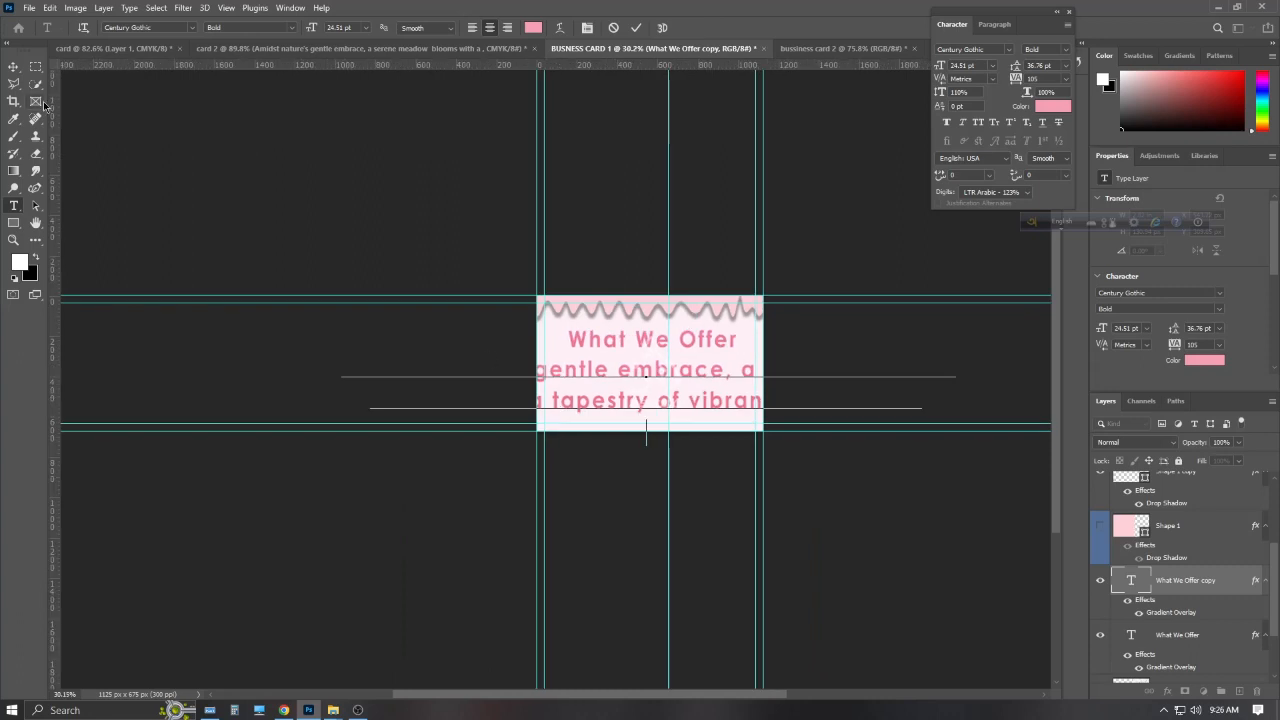
left_click(14, 67)
Shrink the paragraph to fit inside the card and reorder Layer 1 copy
key("ctrl+t")
left_click_drag(648, 446, 650, 380)
key("Return")
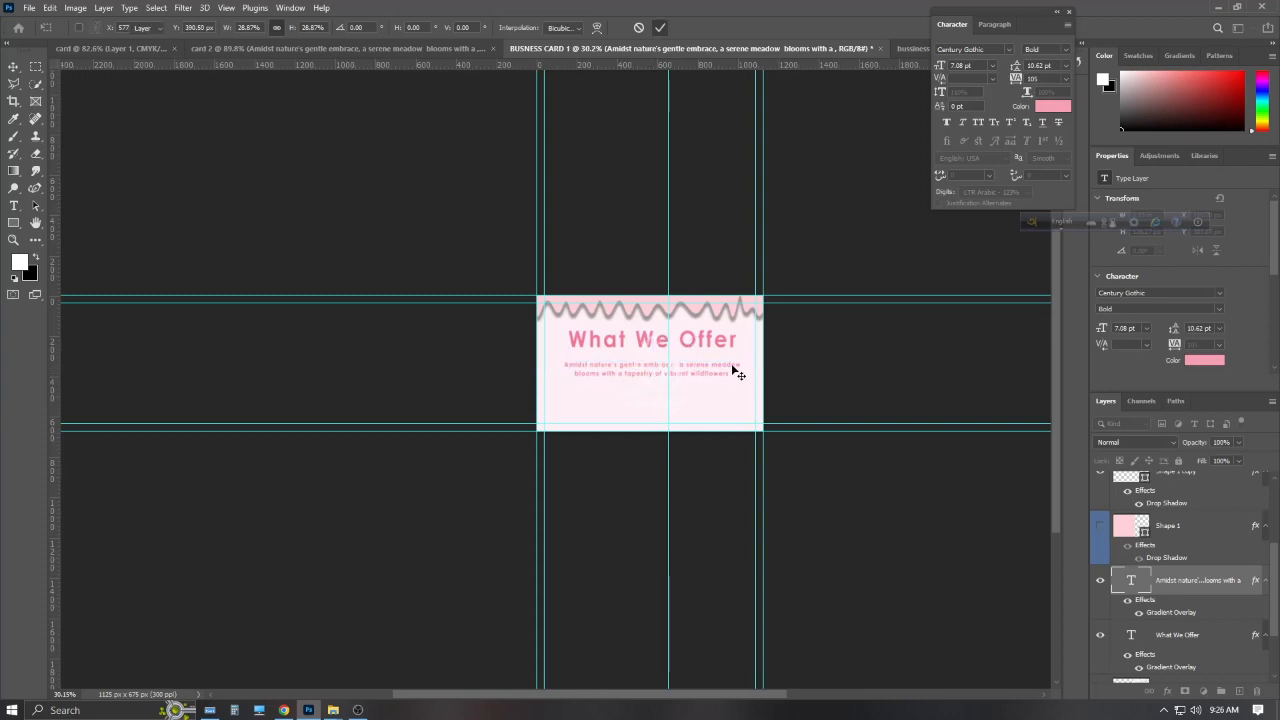
scroll(725, 370, "up", 4)
scroll(1191, 571, "up", 1)
scroll(1191, 560, "up", 2)
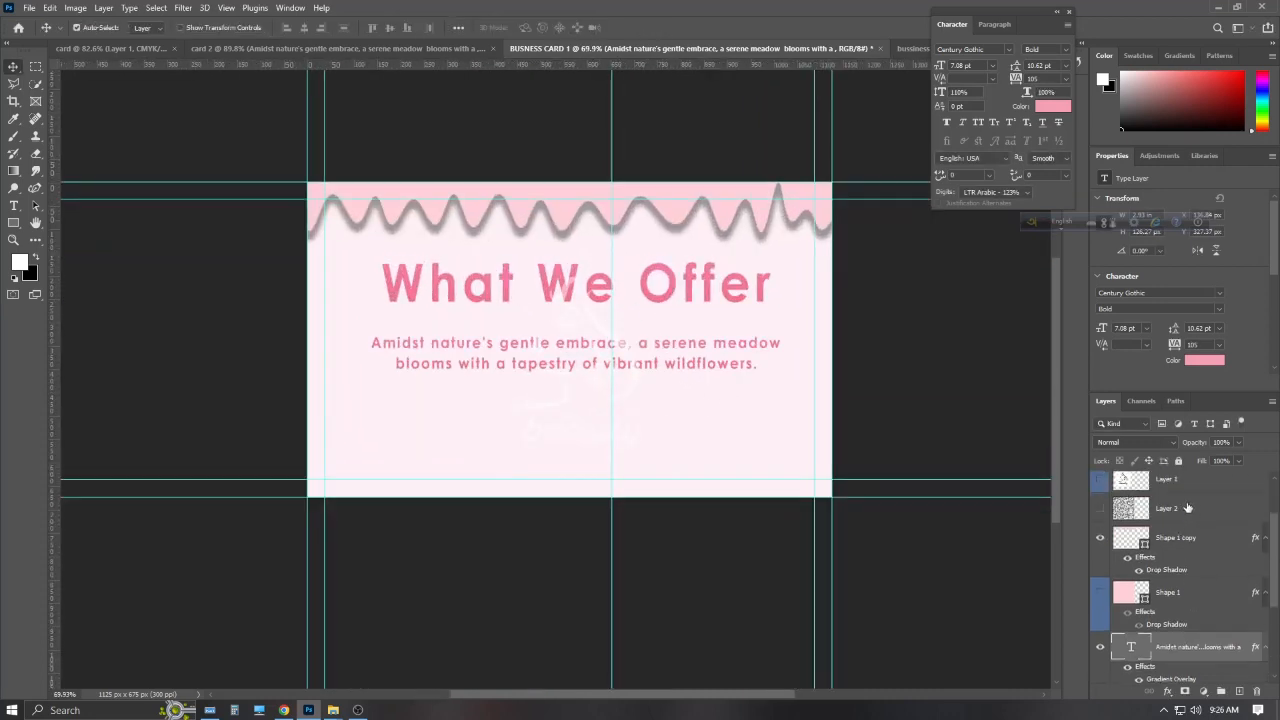
left_click_drag(1185, 486, 1192, 660)
scroll(1201, 607, "down", 1)
left_click_drag(1200, 606, 1206, 655)
scroll(1202, 640, "down", 1)
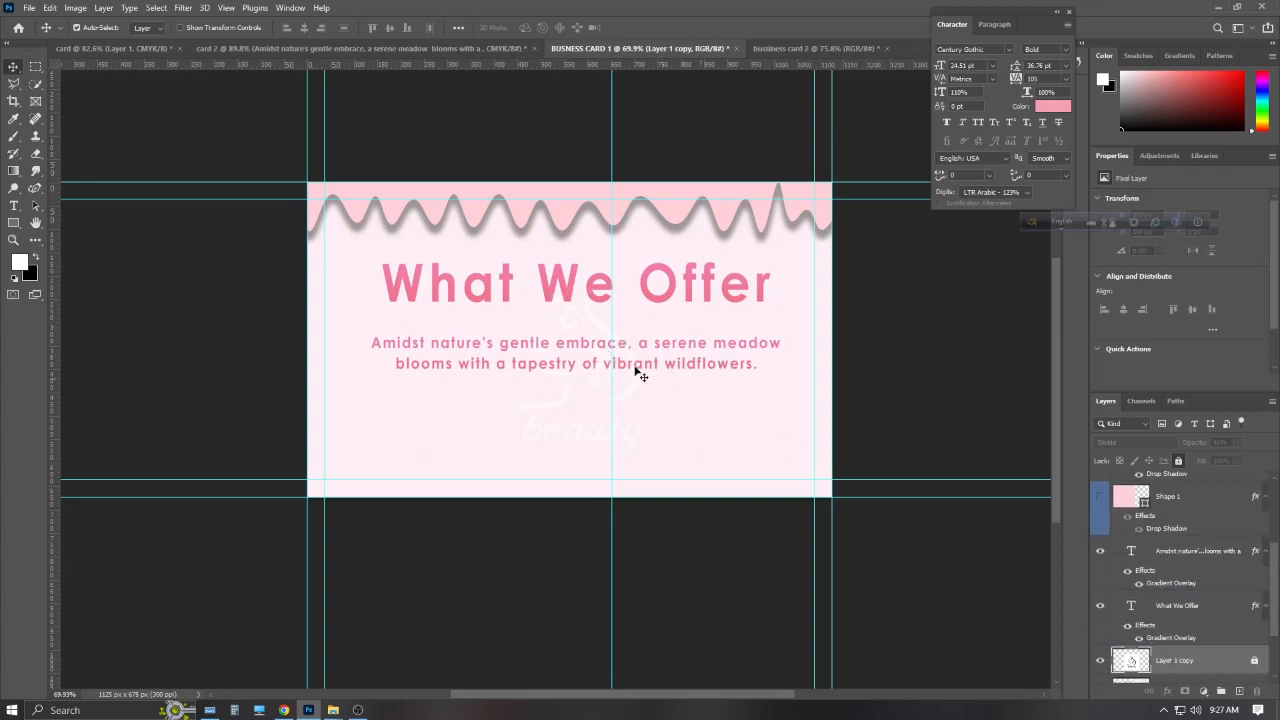
scroll(640, 340, "up", 1)
Quick-export the current card side as a JPG to Downloads
left_click(30, 8)
mouse_move(150, 211)
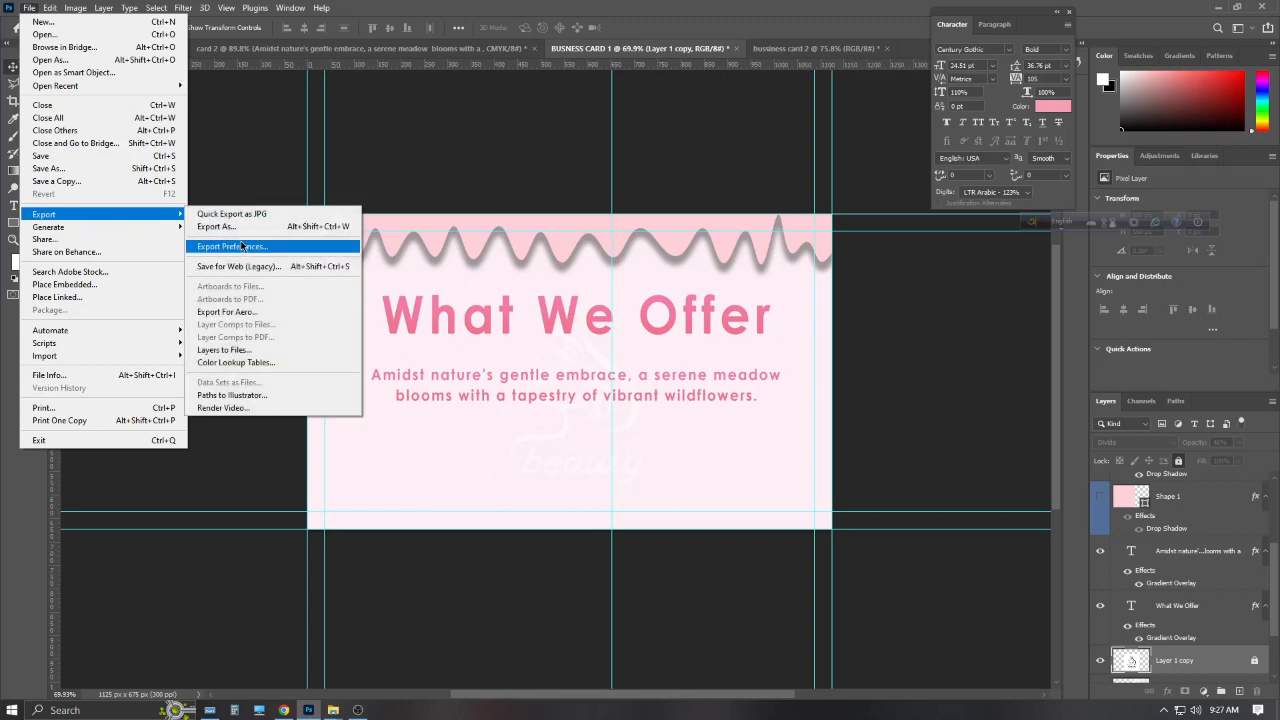
left_click(247, 223)
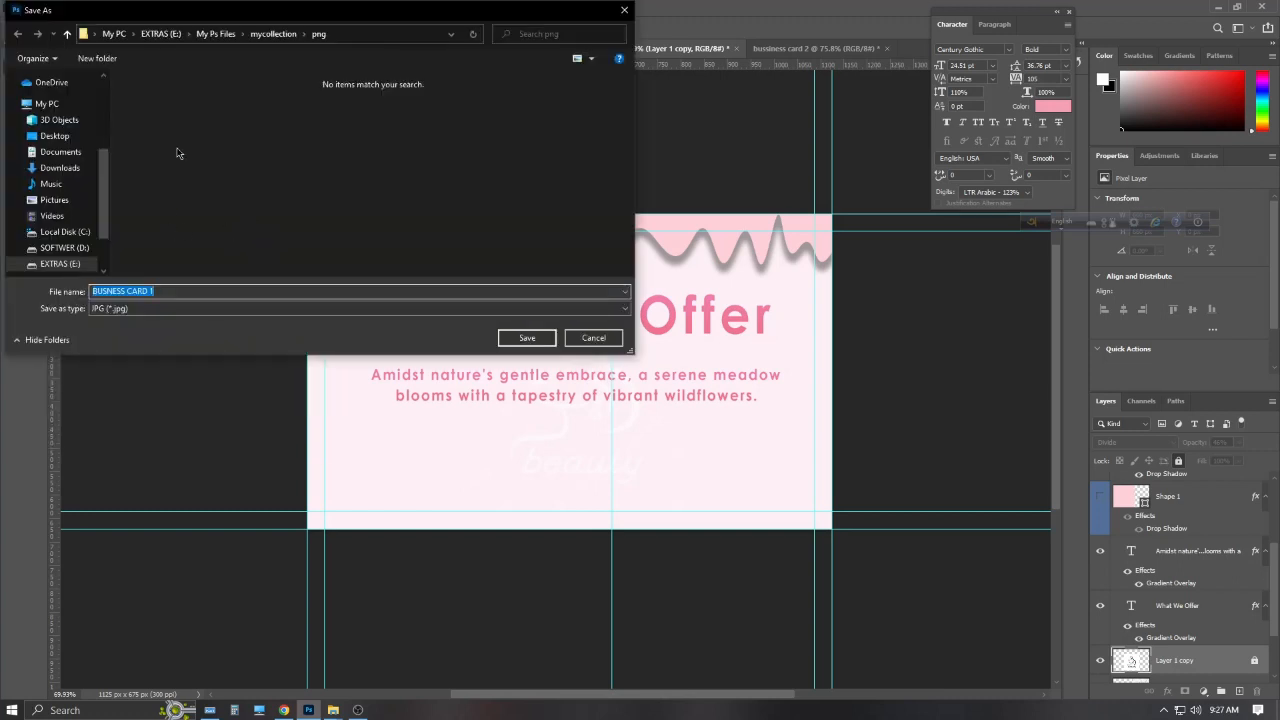
left_click(58, 167)
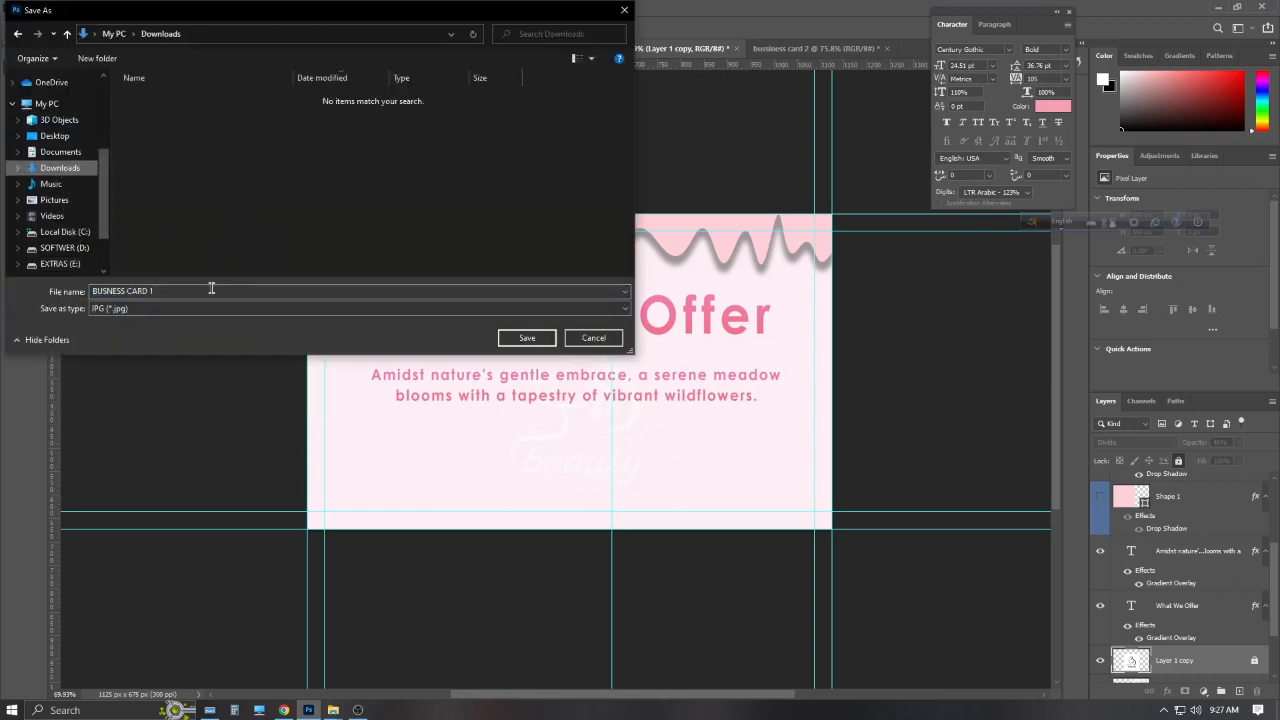
left_click(540, 340)
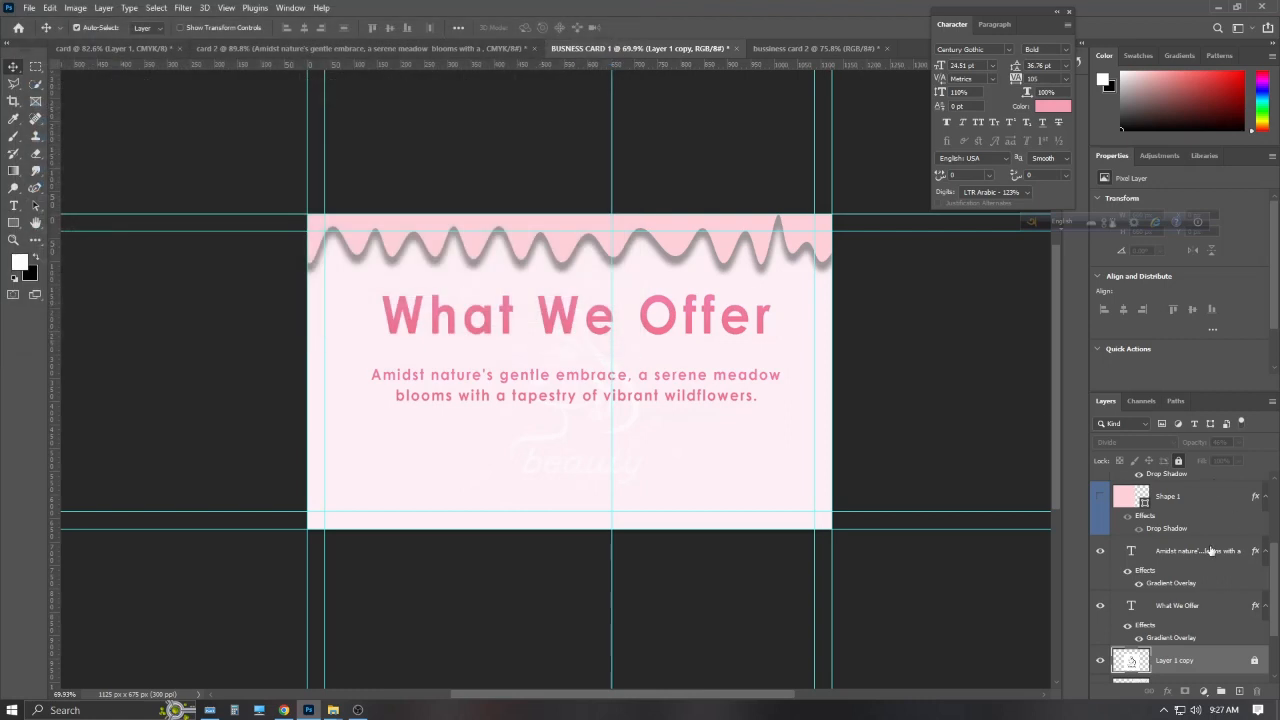
Show the info group and hide the sample paragraph, What We Offer heading and logo watermark
scroll(1149, 540, "up", 3)
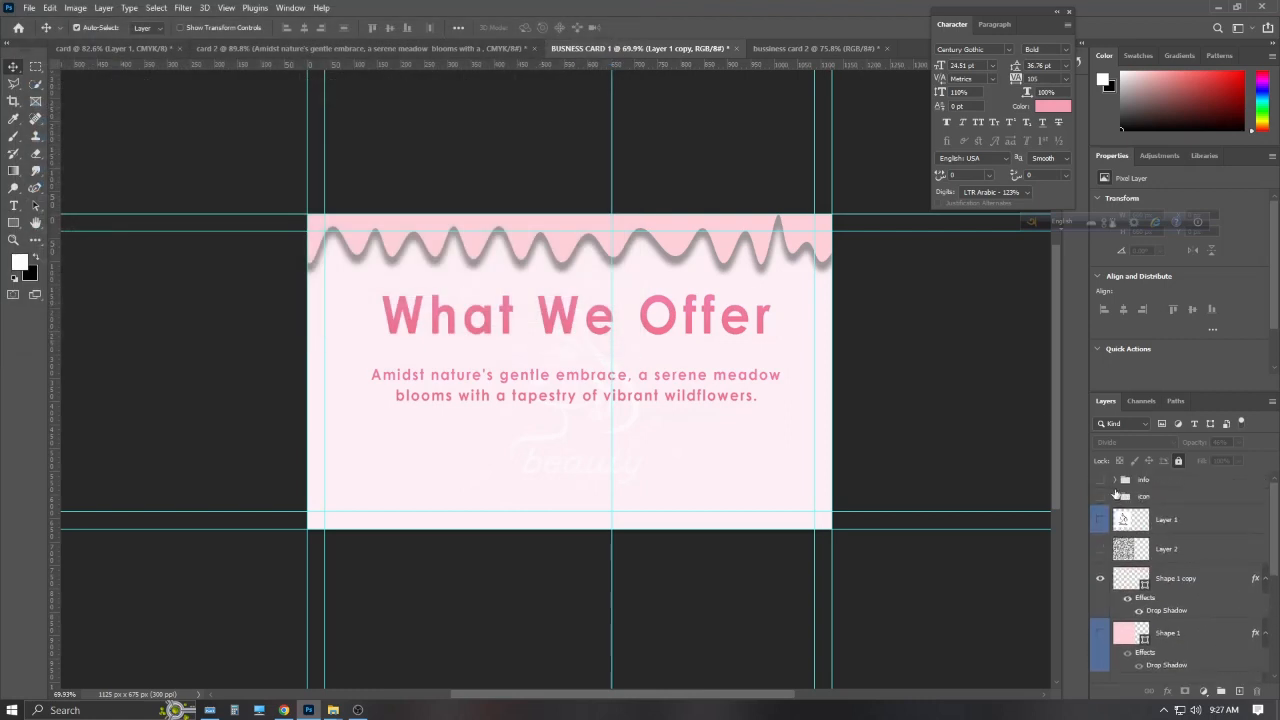
left_click(1100, 481)
scroll(1101, 632, "down", 3)
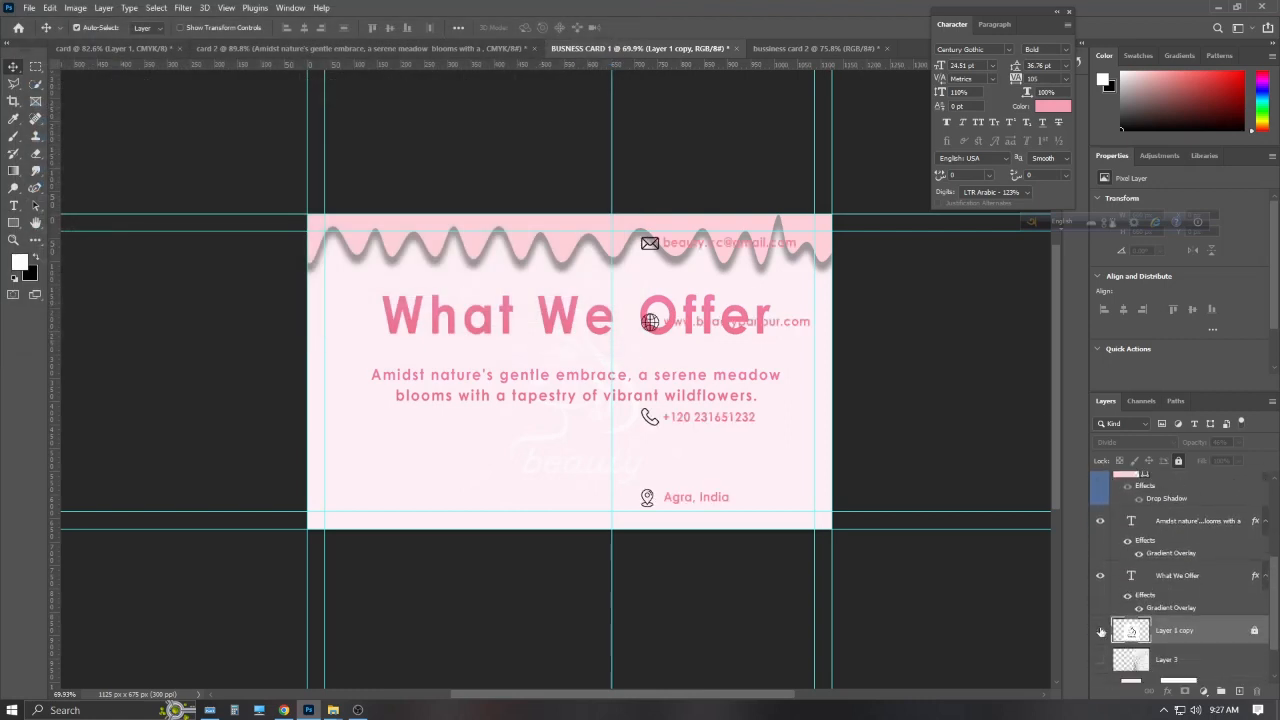
left_click(1100, 576)
left_click(1101, 522)
scroll(1102, 518, "up", 2)
left_click(1100, 503)
Show the white beauty logo and hide the wavy top band
scroll(1112, 540, "down", 4)
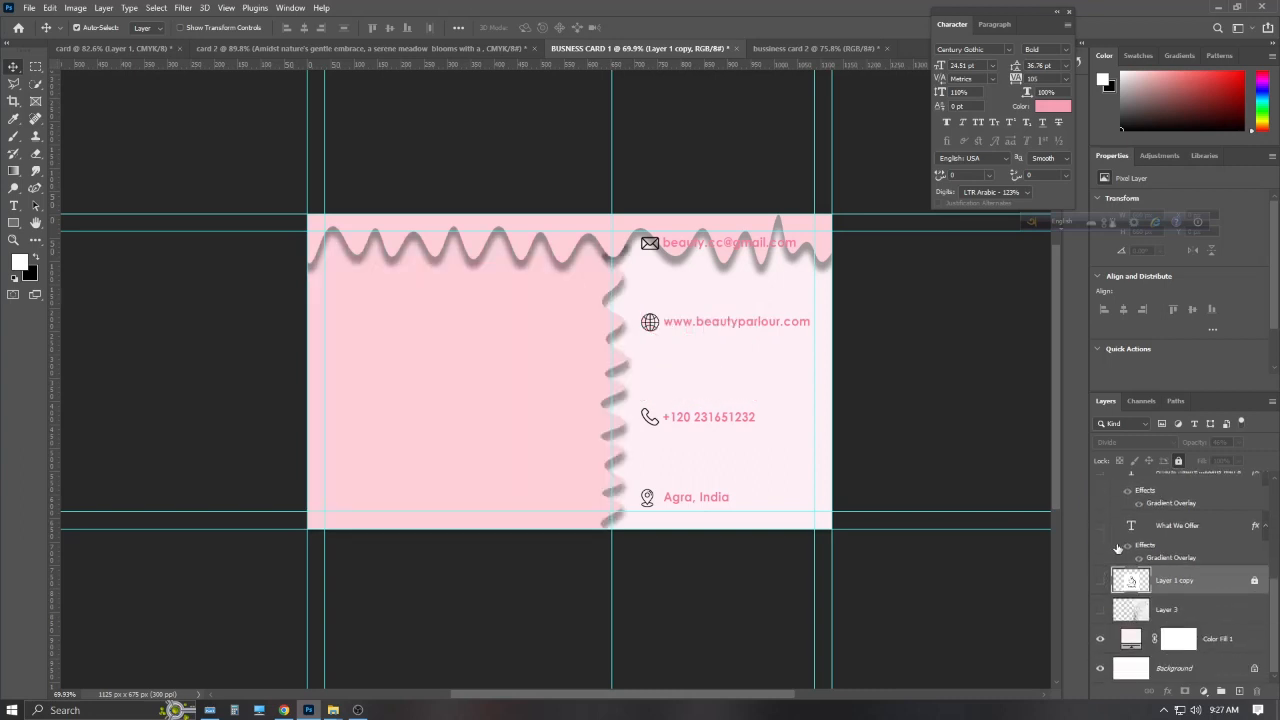
scroll(1118, 574, "up", 3)
scroll(1118, 583, "down", 2)
scroll(1111, 603, "up", 1)
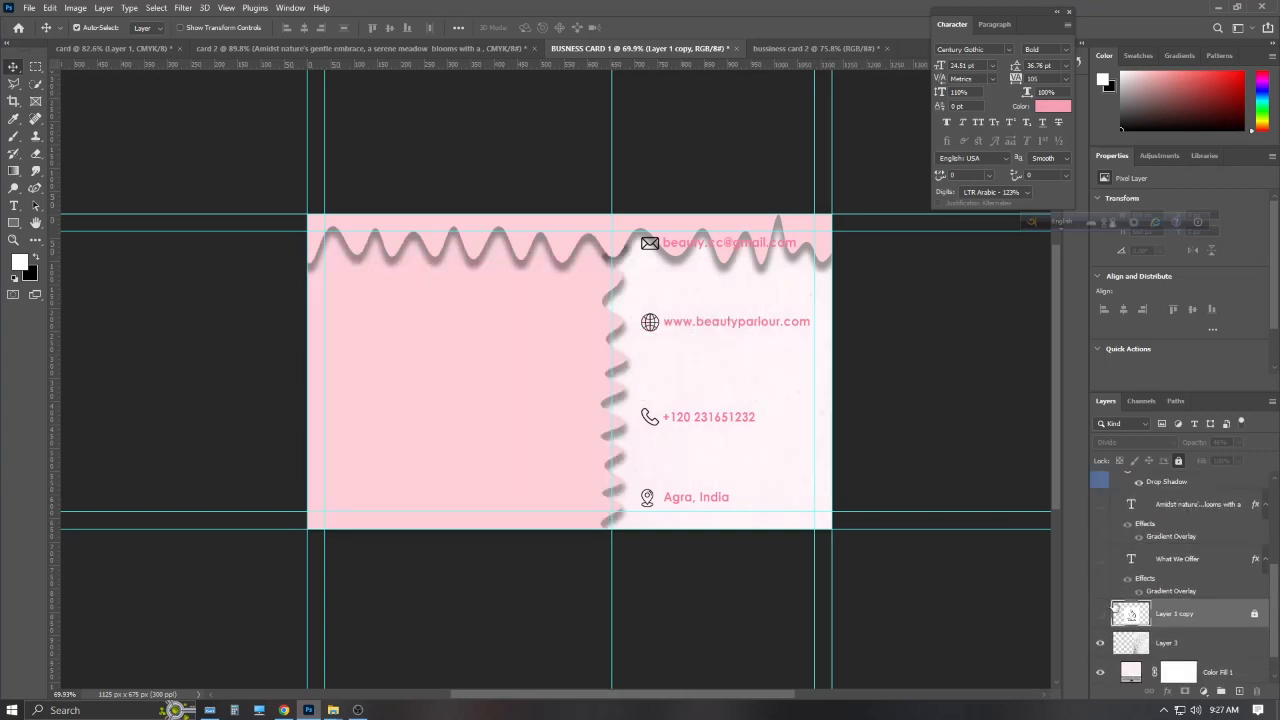
scroll(1108, 608, "down", 1)
scroll(1106, 613, "up", 1)
scroll(1110, 590, "up", 3)
left_click(1100, 520)
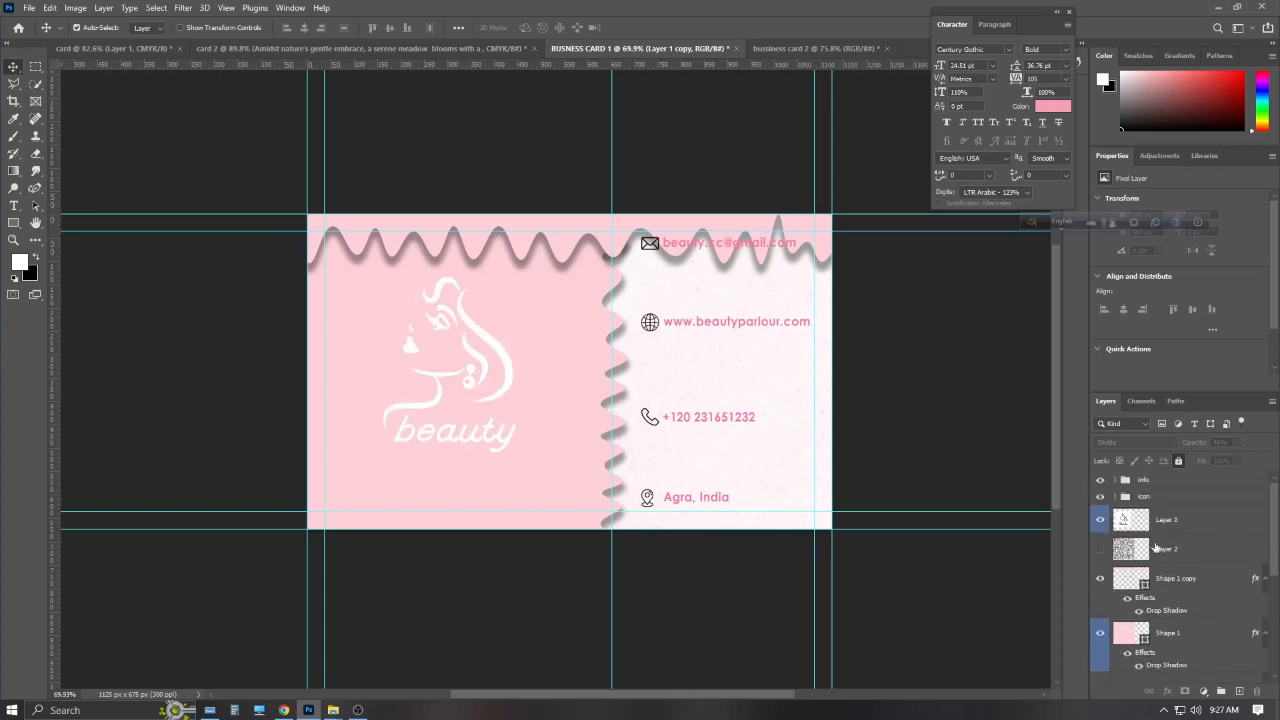
scroll(1161, 546, "down", 1)
scroll(1151, 548, "up", 1)
left_click(1100, 578)
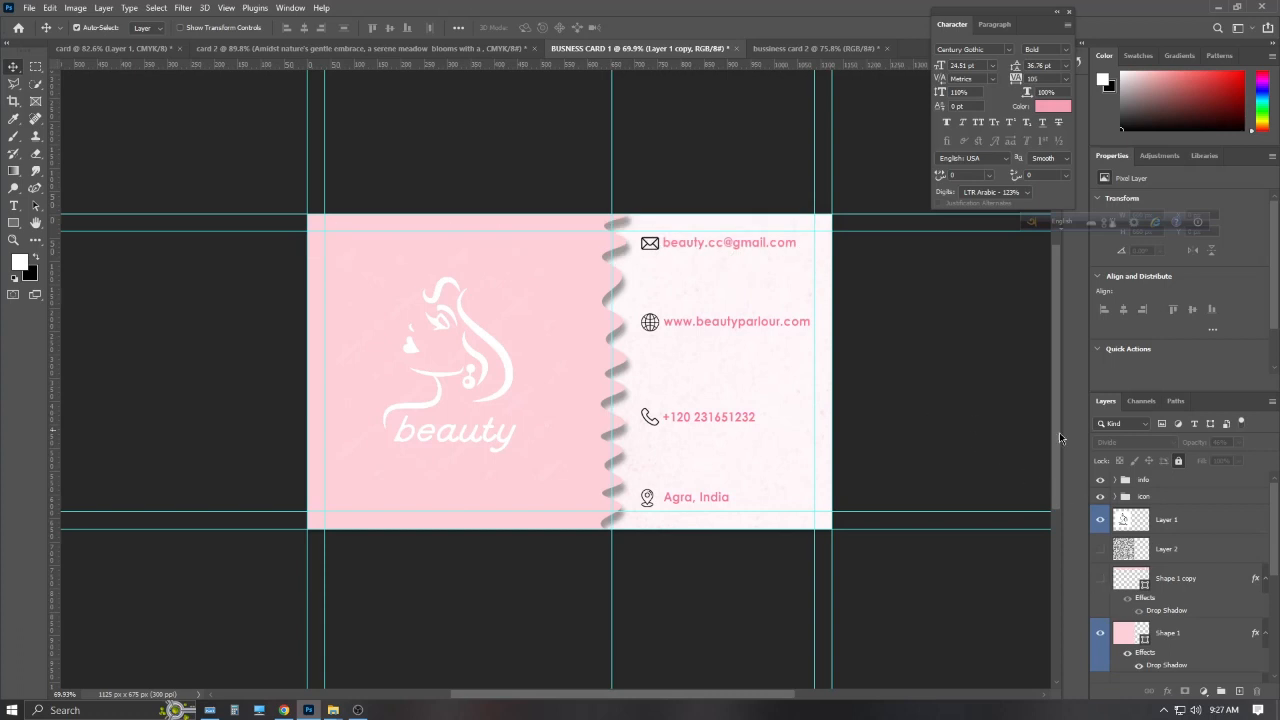
Quick-export this side as a JPG named BUSNESS CARD 2
left_click(29, 8)
mouse_move(60, 210)
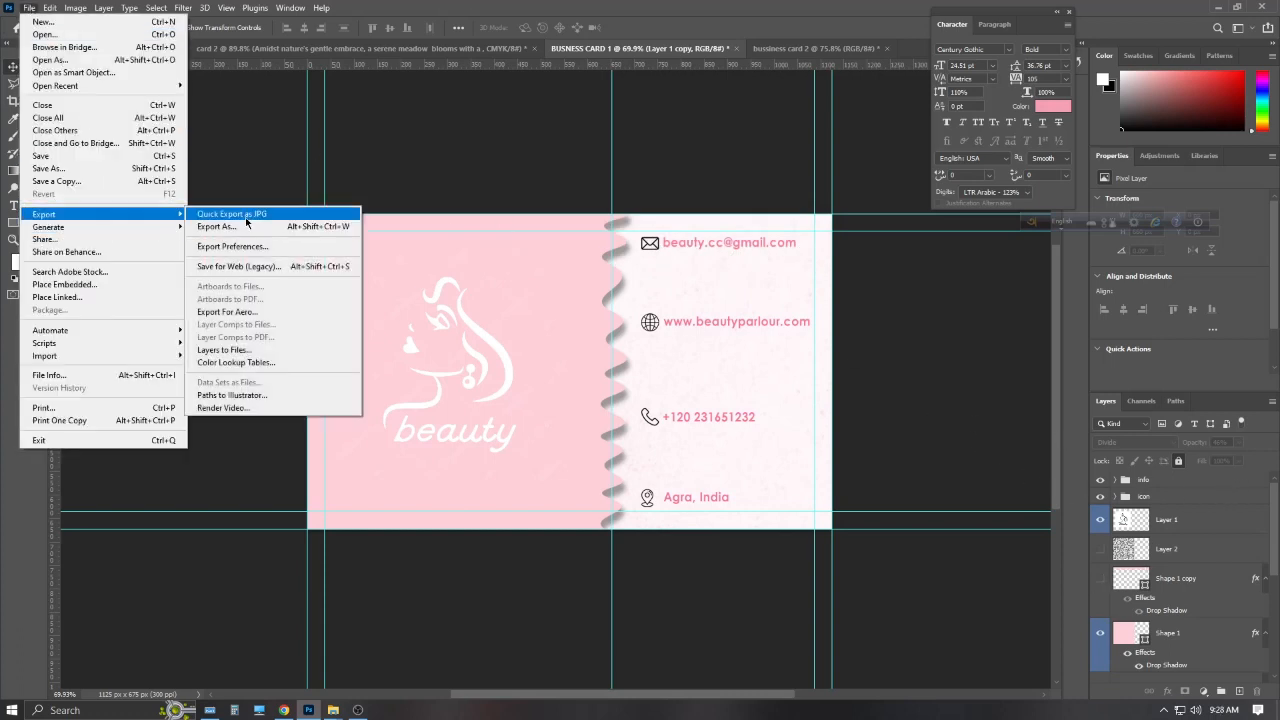
left_click(305, 212)
left_click(220, 289)
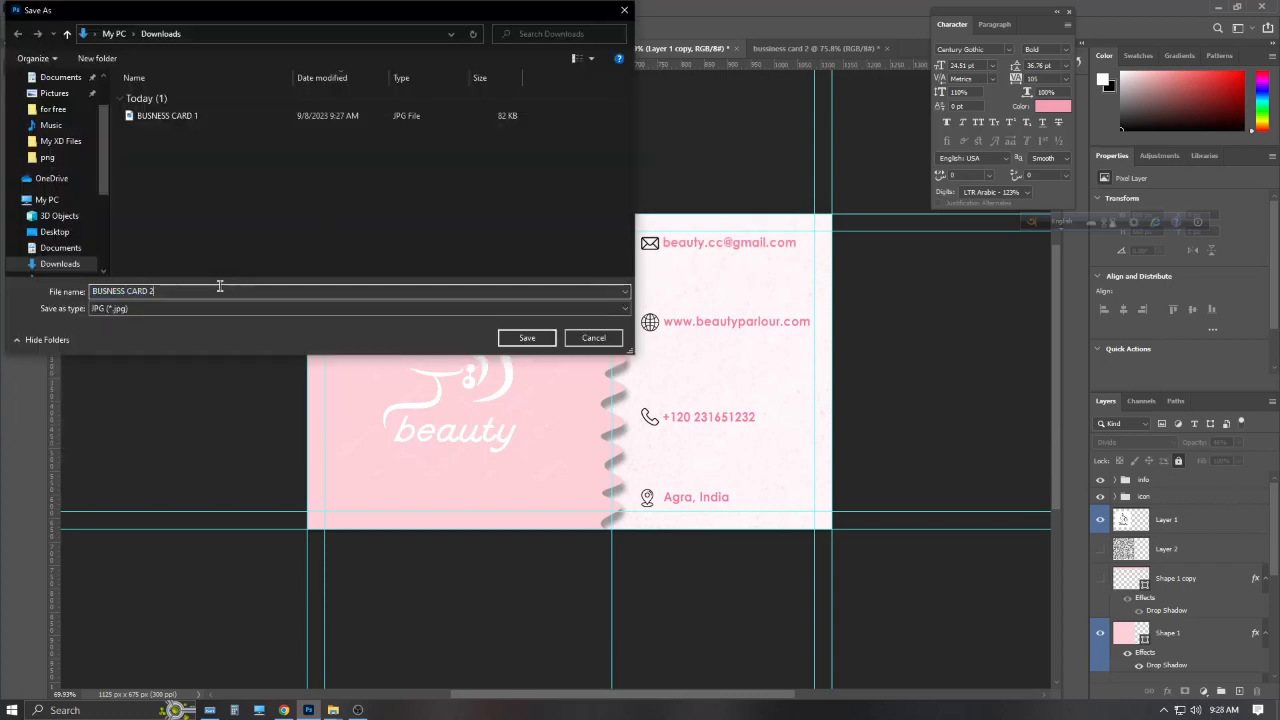
type("2")
key("Return")
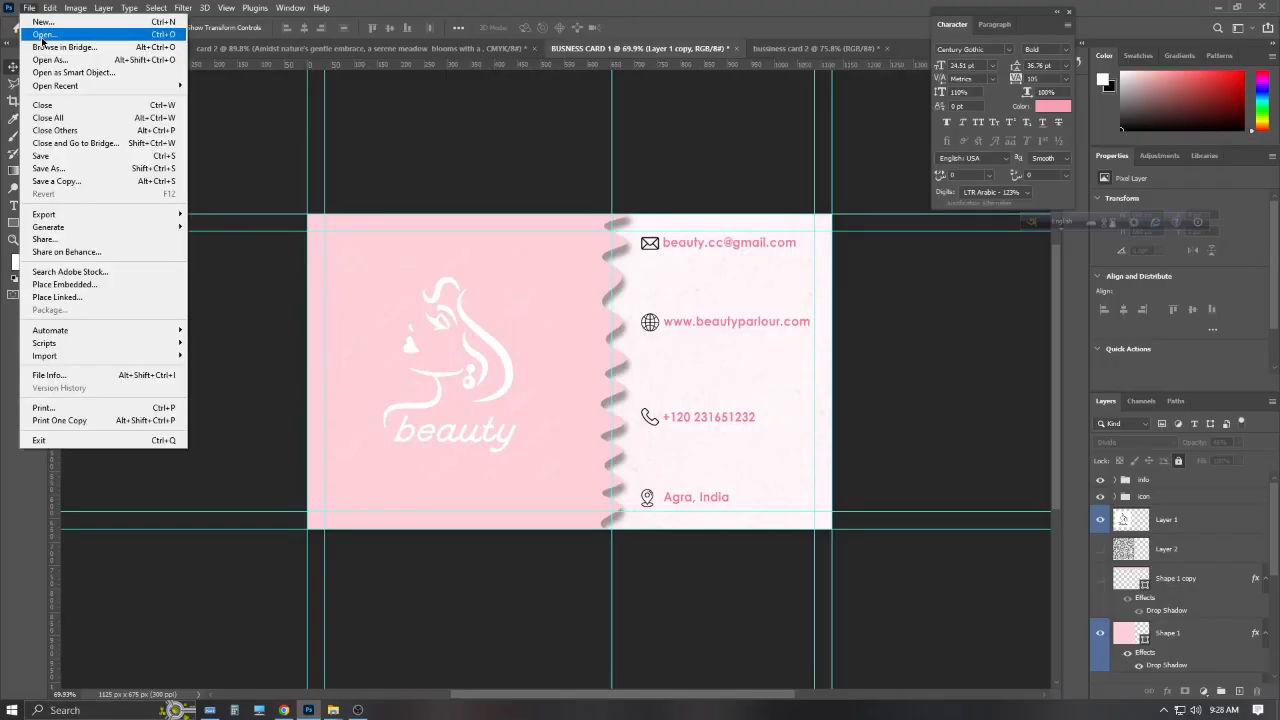
Open the 11369 mockup from the business-card-mockup folder
left_click(40, 28)
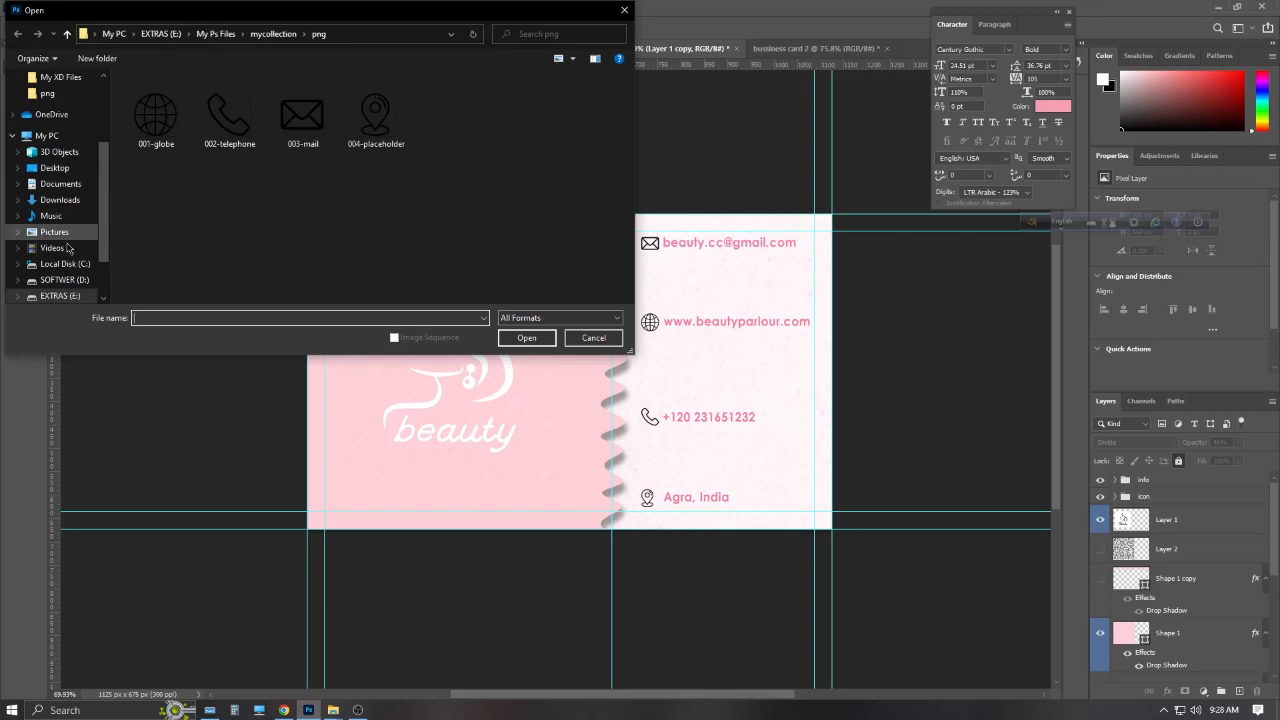
scroll(60, 232, "down", 2)
scroll(72, 233, "up", 3)
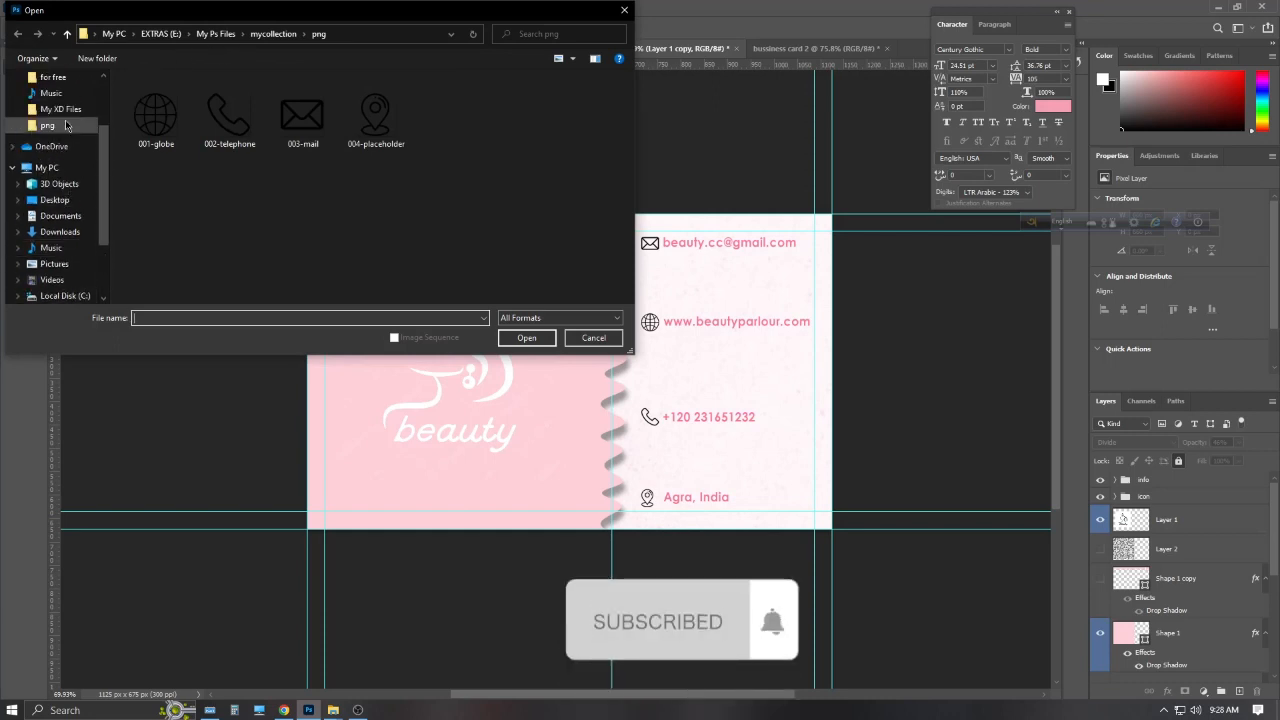
left_click(69, 112)
double_click(236, 114)
left_click(237, 111)
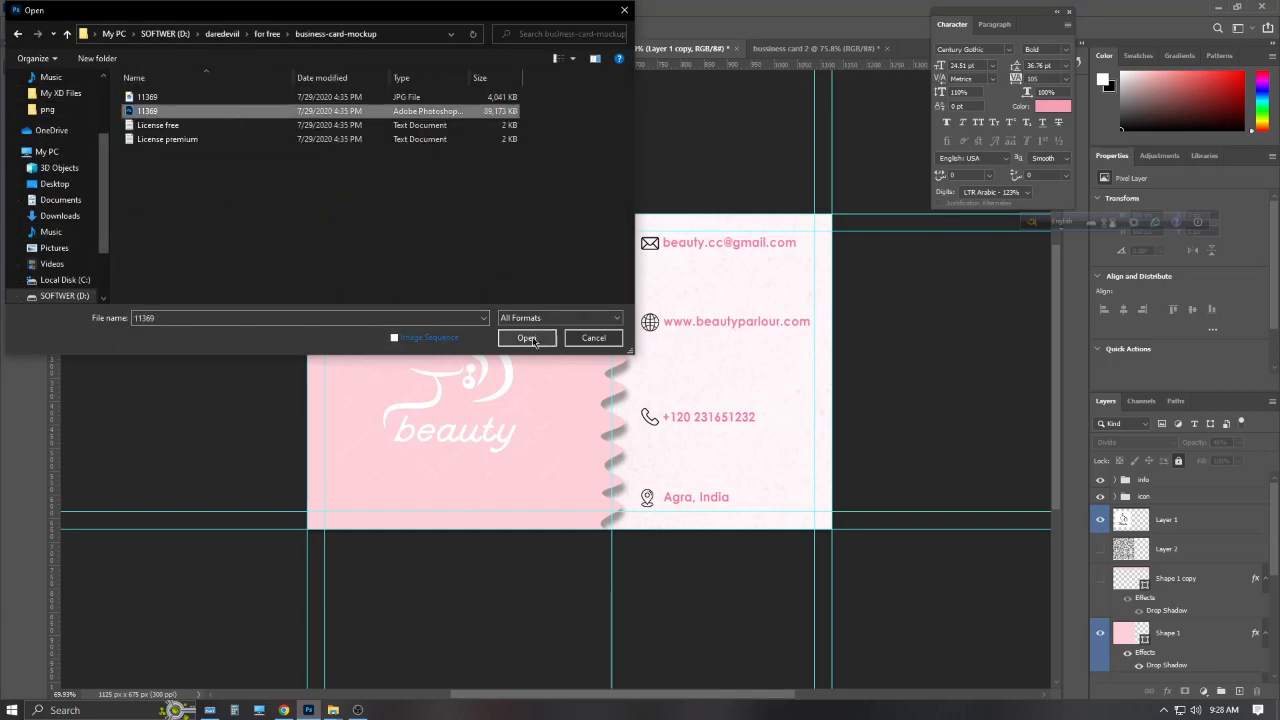
left_click(526, 337)
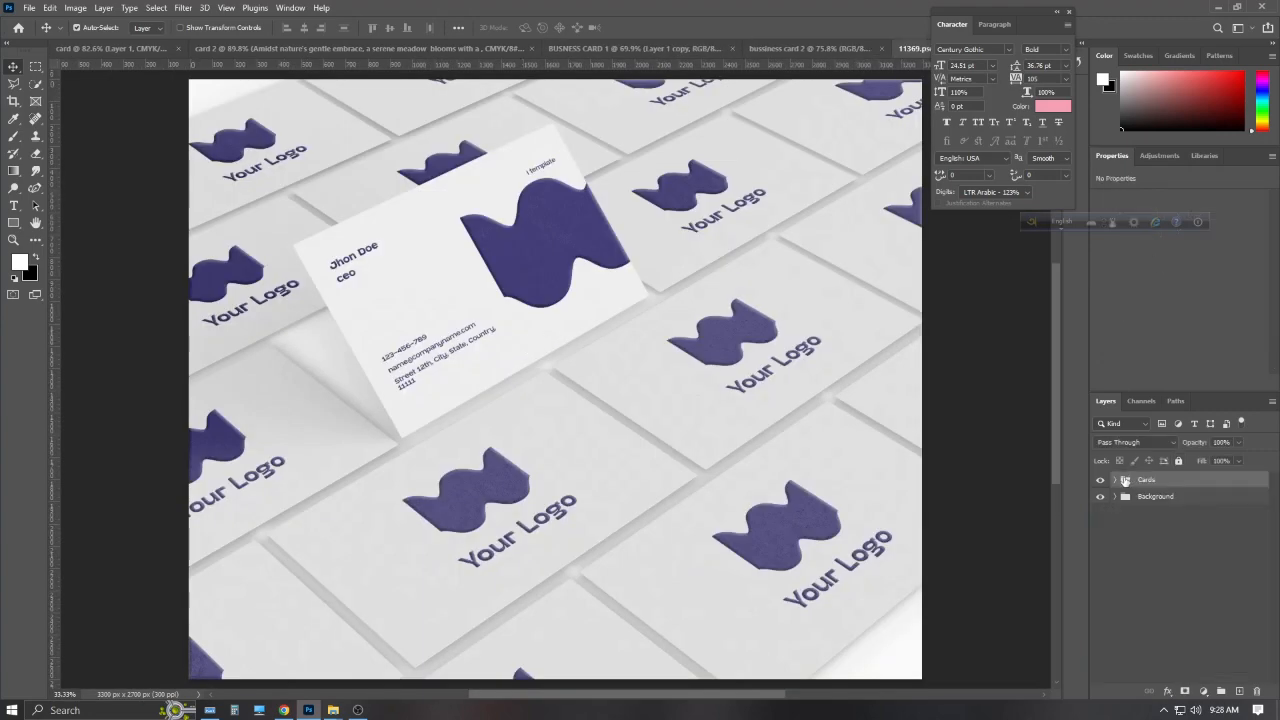
Embed BUSNESS CARD 2 into the standing card's smart object, commit and save it
left_click(1115, 480)
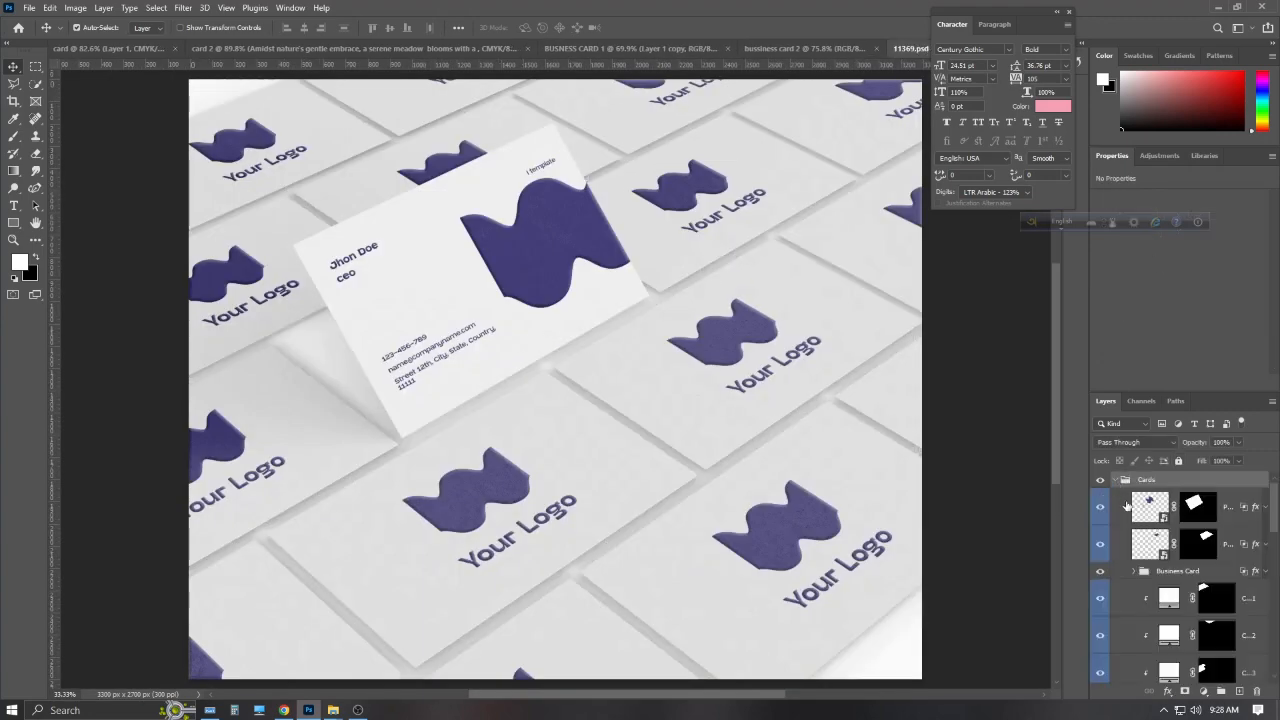
left_click(1150, 505)
double_click(1150, 505)
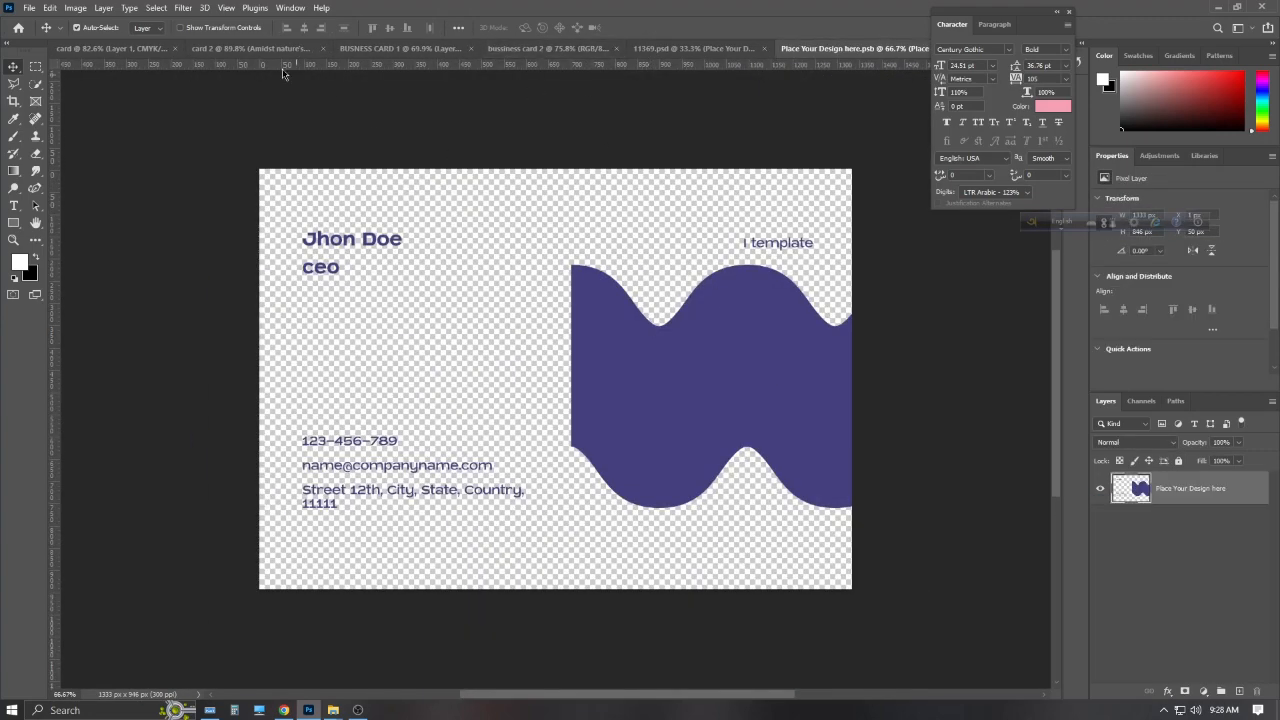
left_click(29, 7)
left_click(70, 285)
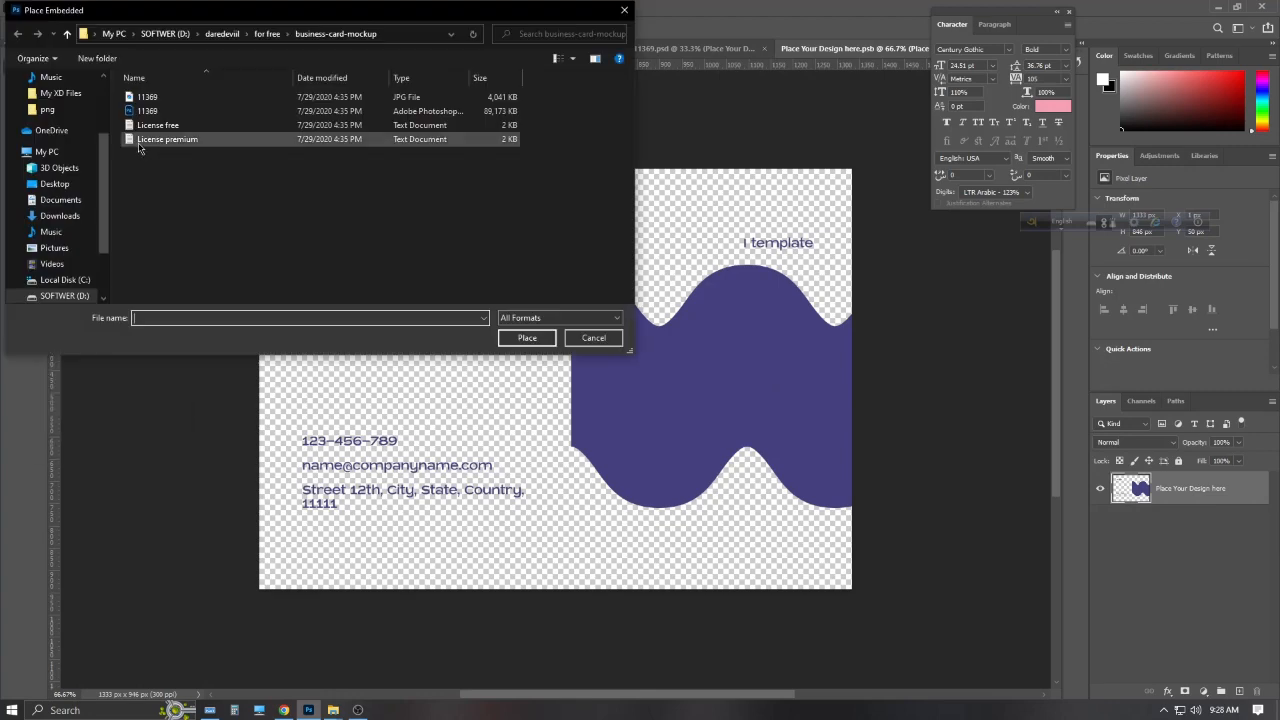
left_click(60, 216)
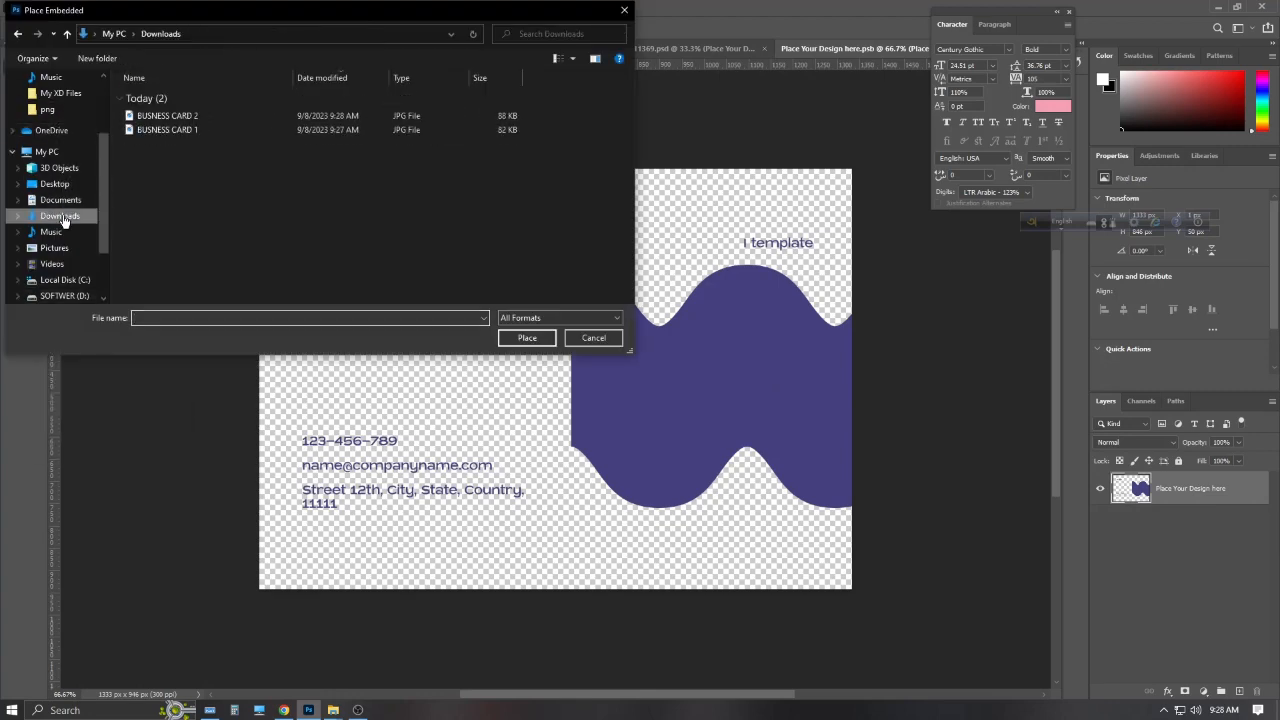
left_click(213, 117)
left_click(539, 341)
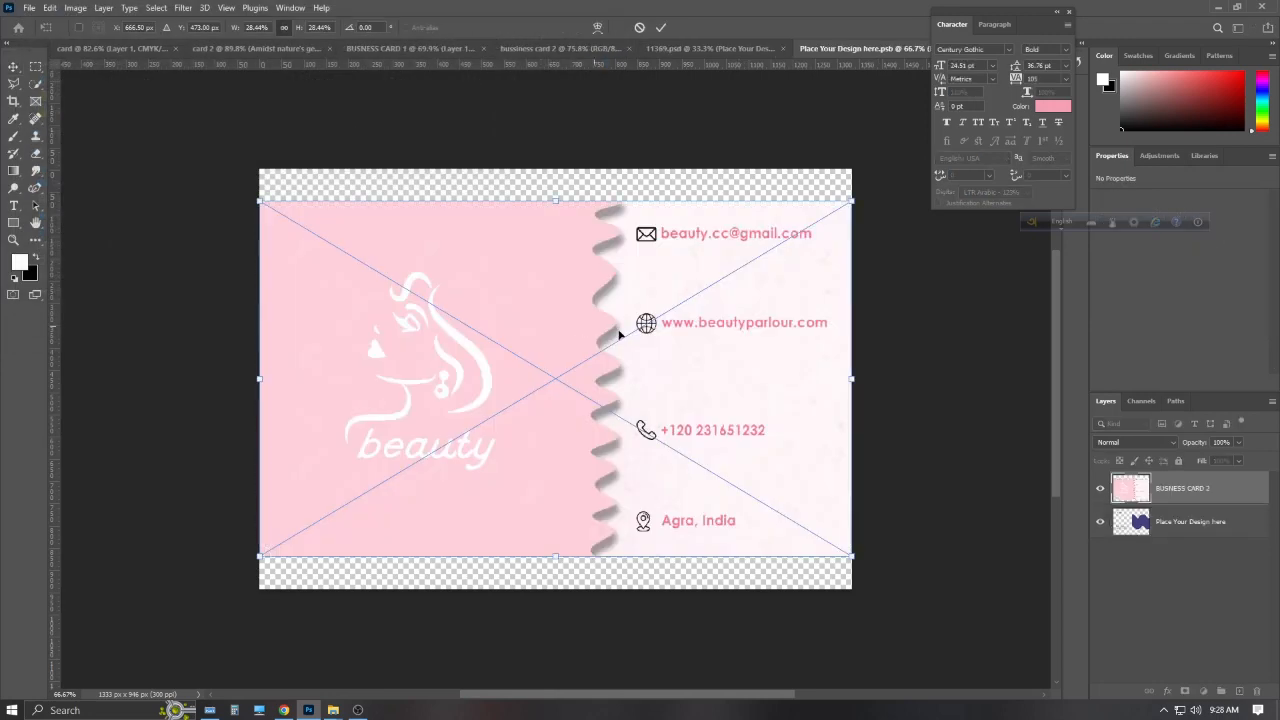
left_click(660, 27)
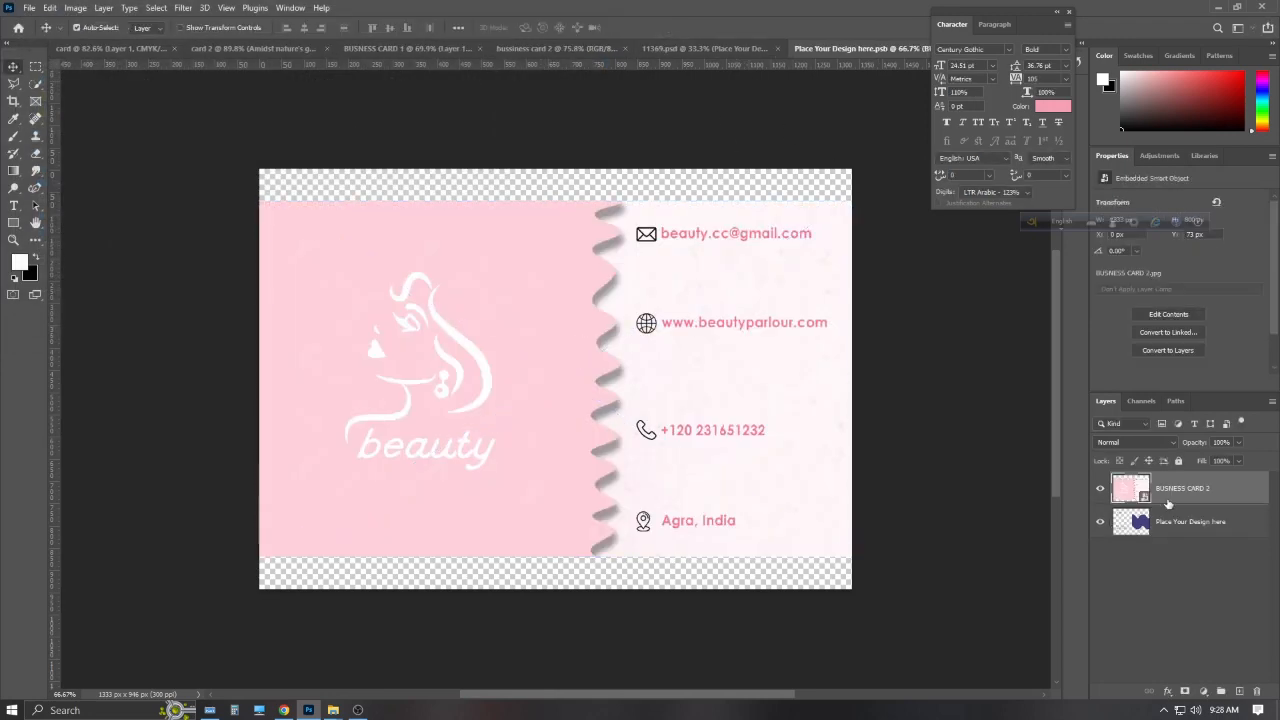
key("ctrl+s")
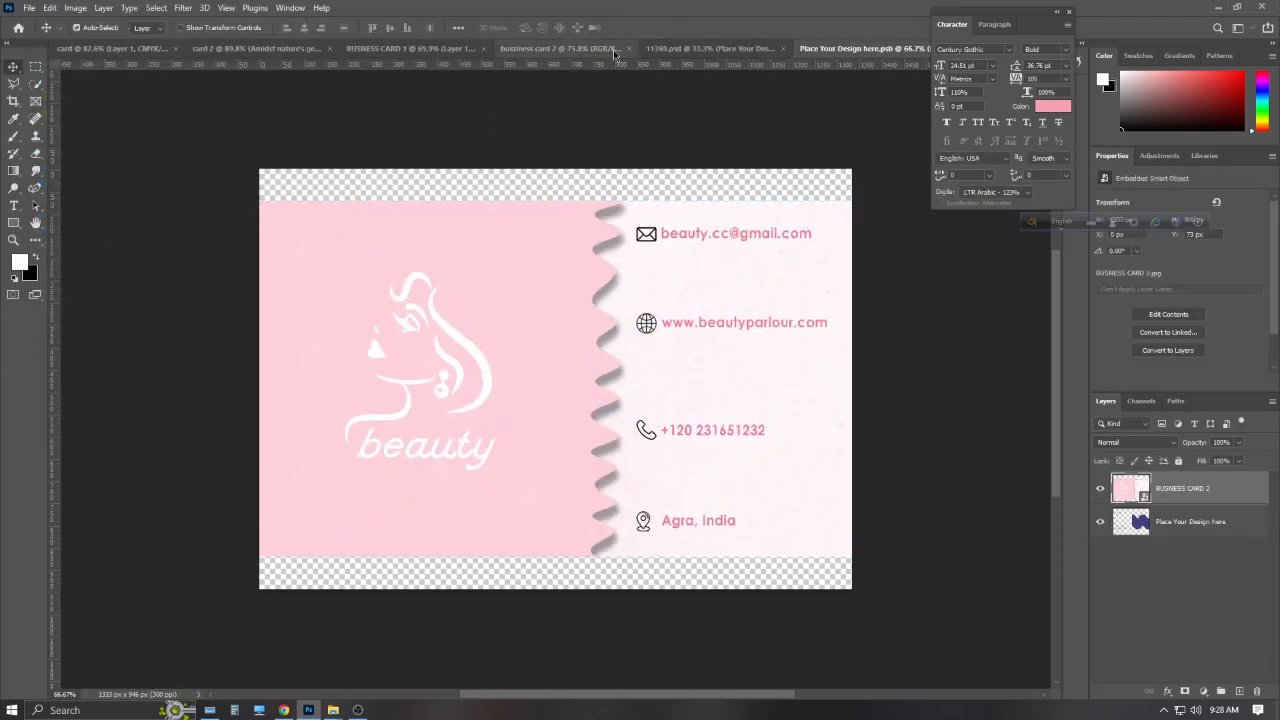
left_click(685, 50)
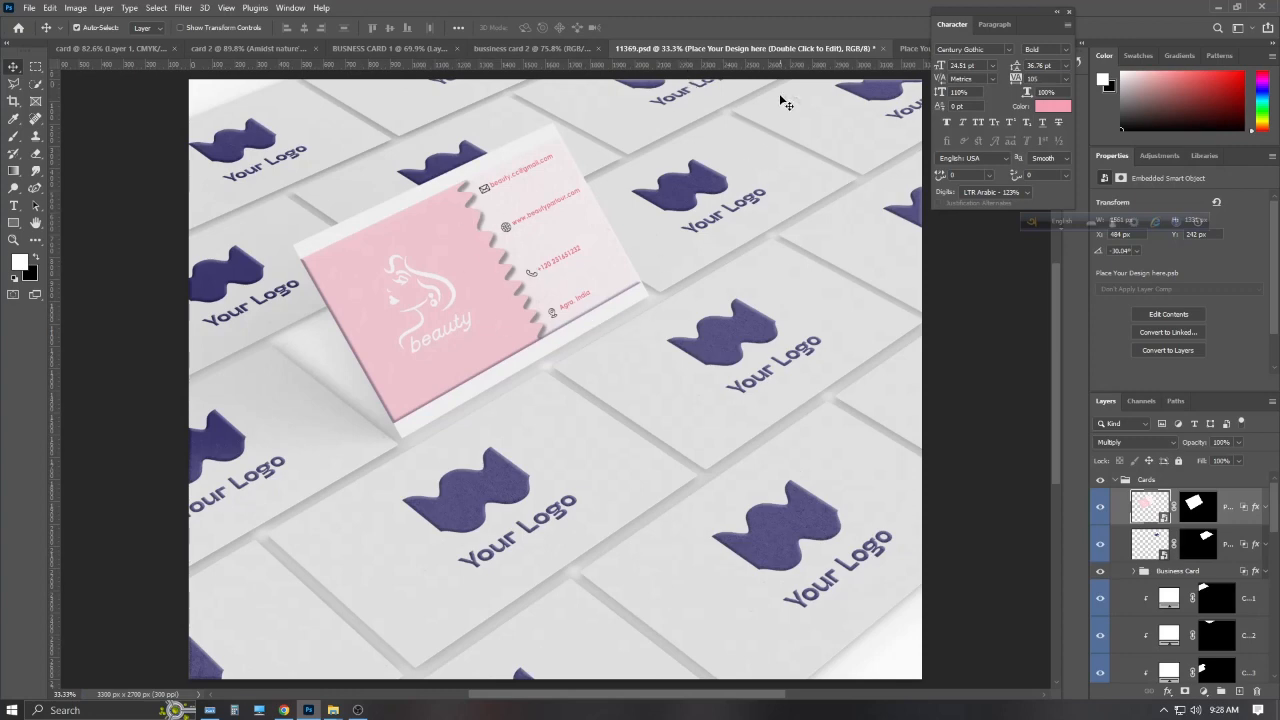
Scale the placed card image to reach the canvas's top and bottom edges
left_click(903, 49)
left_click_drag(1000, 11, 1005, 513)
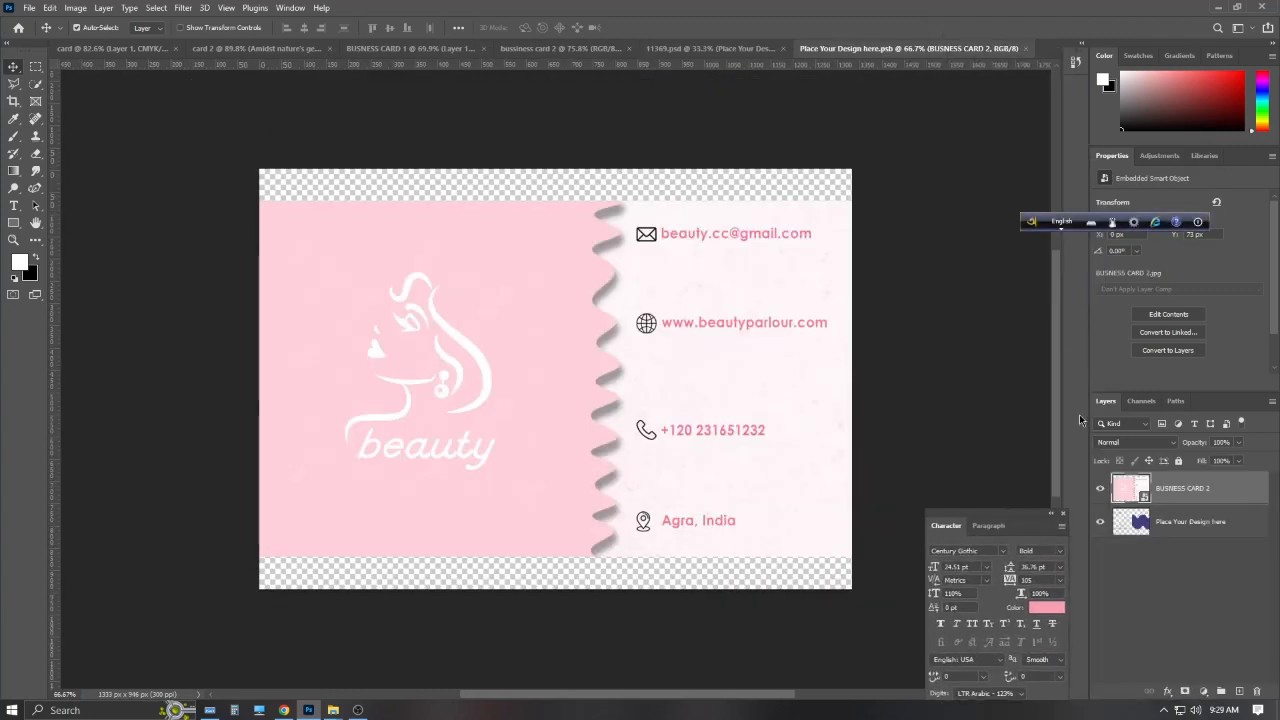
key("ctrl+t")
left_click_drag(556, 558, 560, 593)
left_click_drag(559, 202, 562, 170)
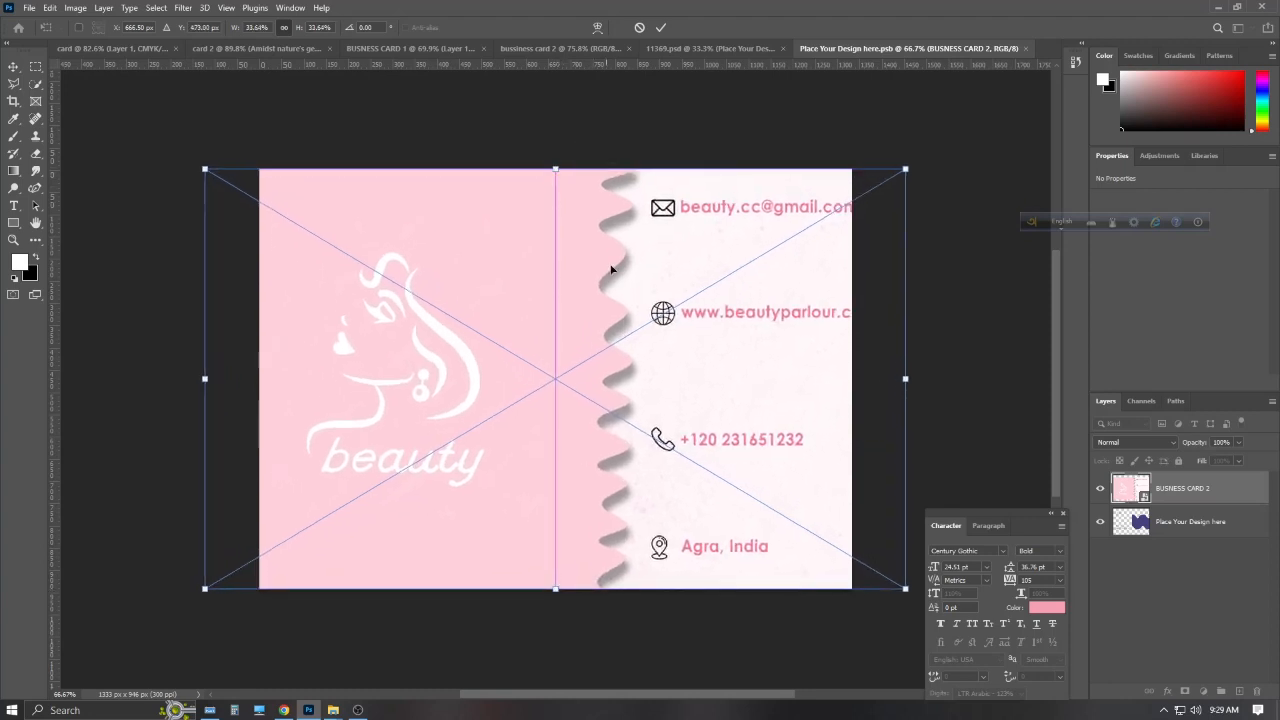
left_click_drag(716, 342, 689, 346)
left_click_drag(187, 379, 259, 379)
left_click(660, 27)
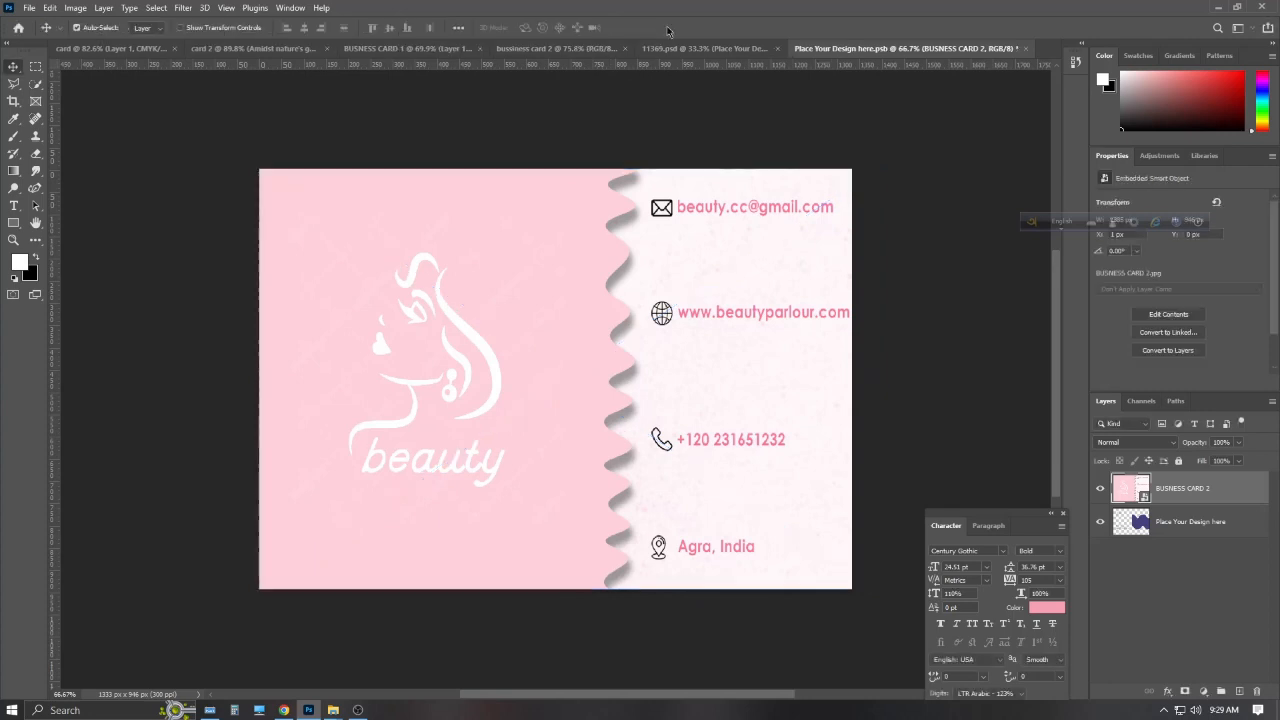
Refine the image's width and height to fill the canvas, then save the smart object
key("ctrl+t")
left_click_drag(874, 378, 853, 380)
left_click_drag(559, 178, 557, 167)
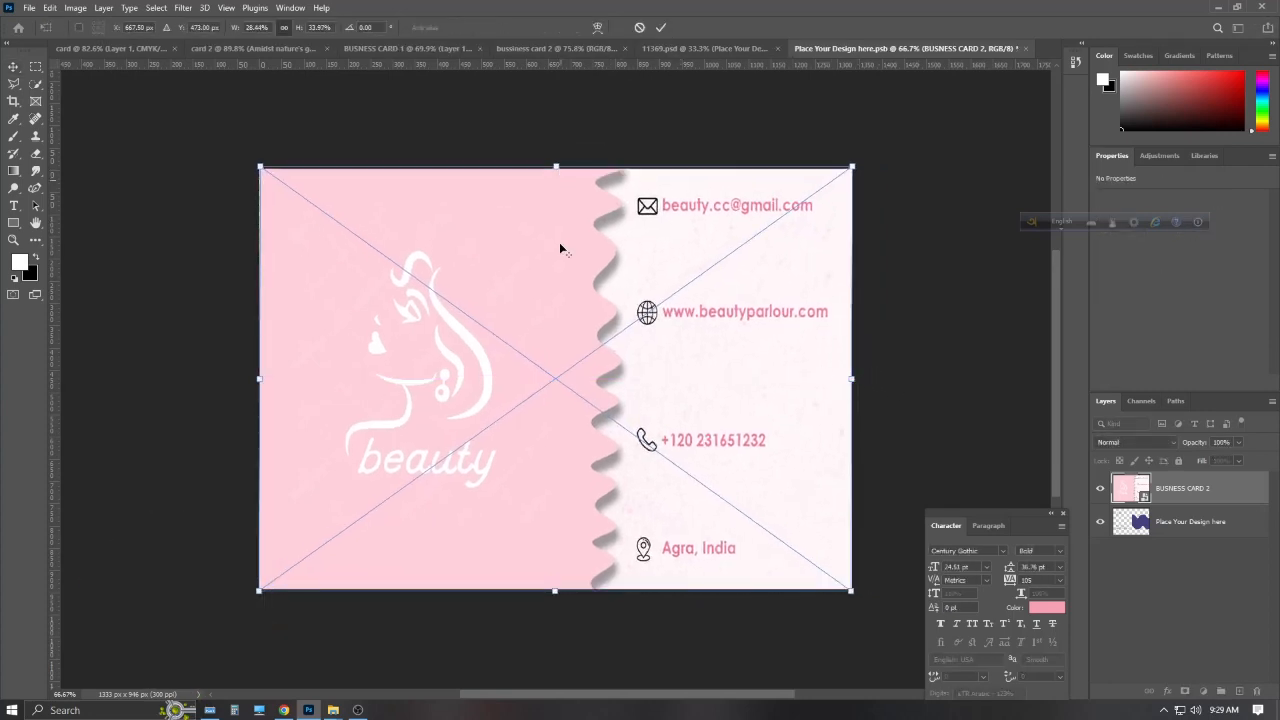
left_click(660, 27)
key("ctrl+s")
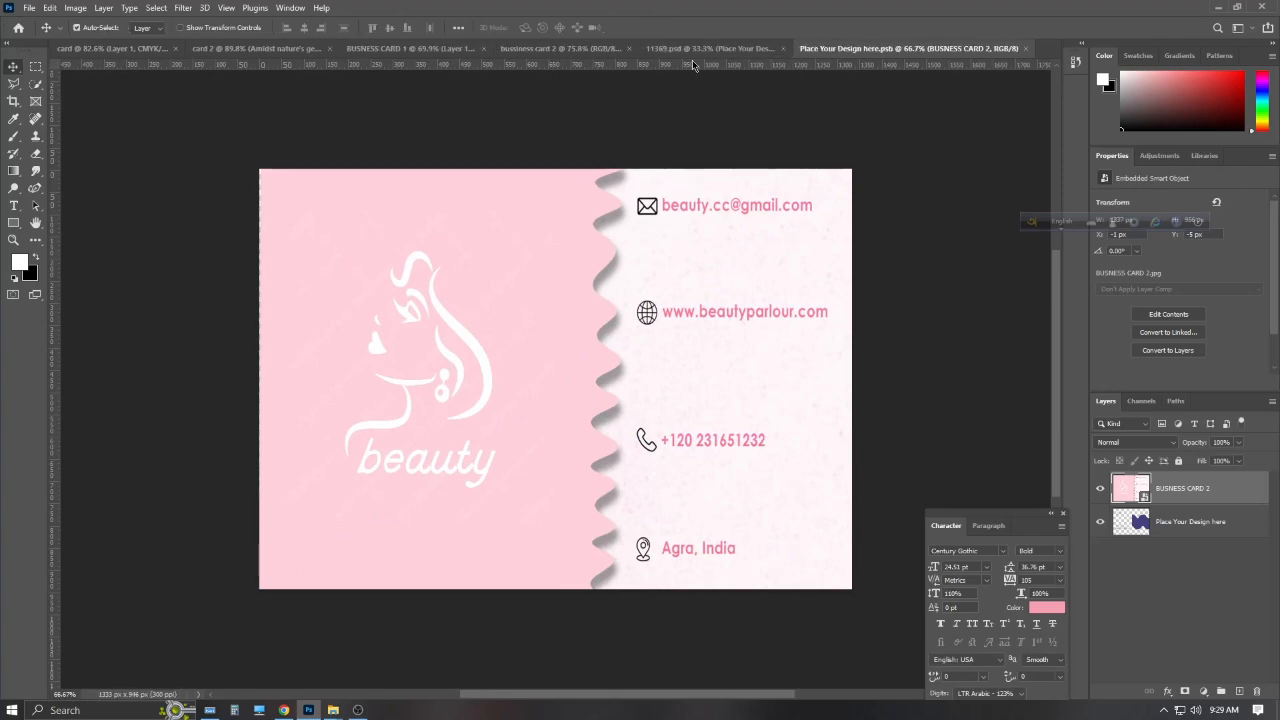
left_click(692, 56)
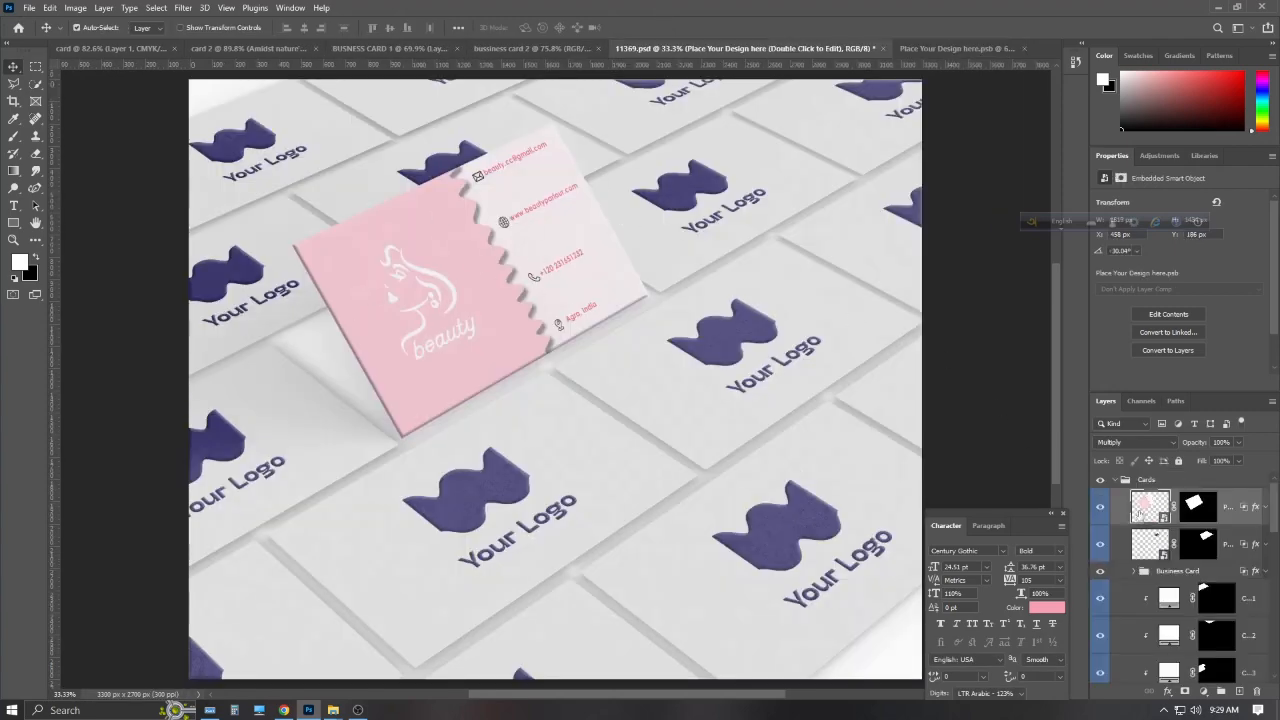
Embed BUSNESS CARD 1 into the lying cards' smart object, stretch it slightly, and save
double_click(1141, 541)
left_click(29, 8)
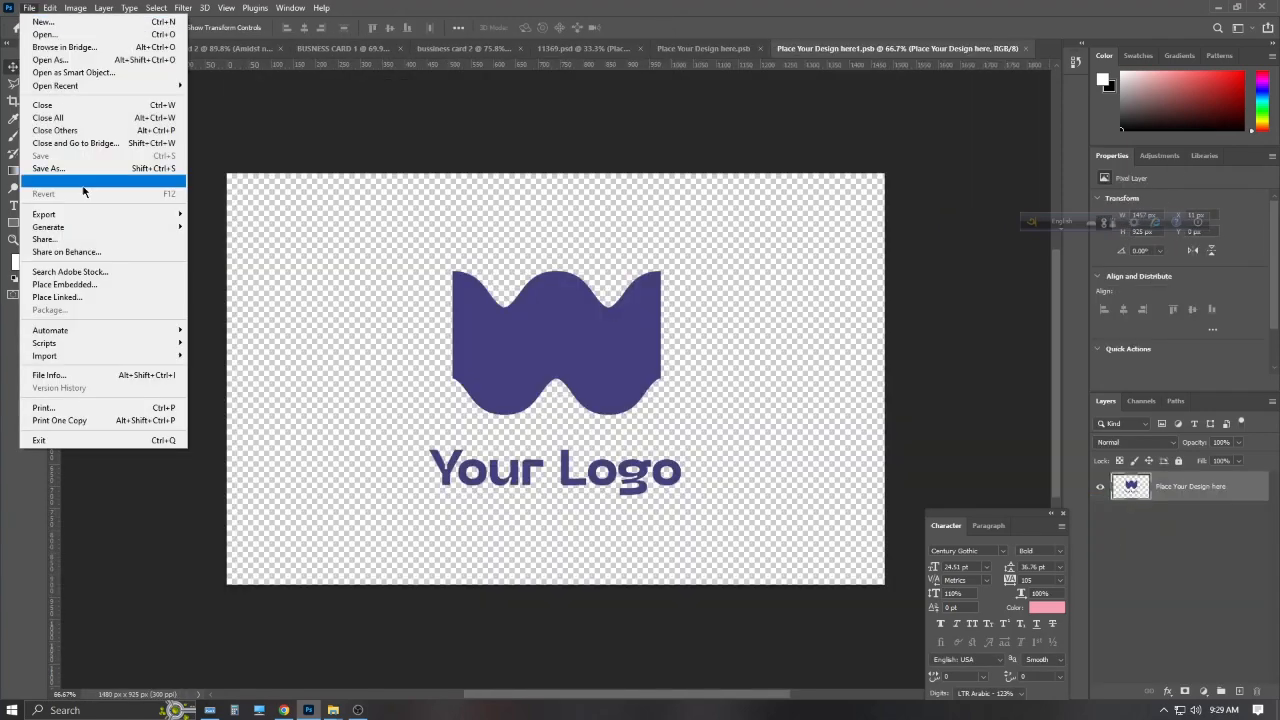
left_click(87, 284)
left_click(265, 128)
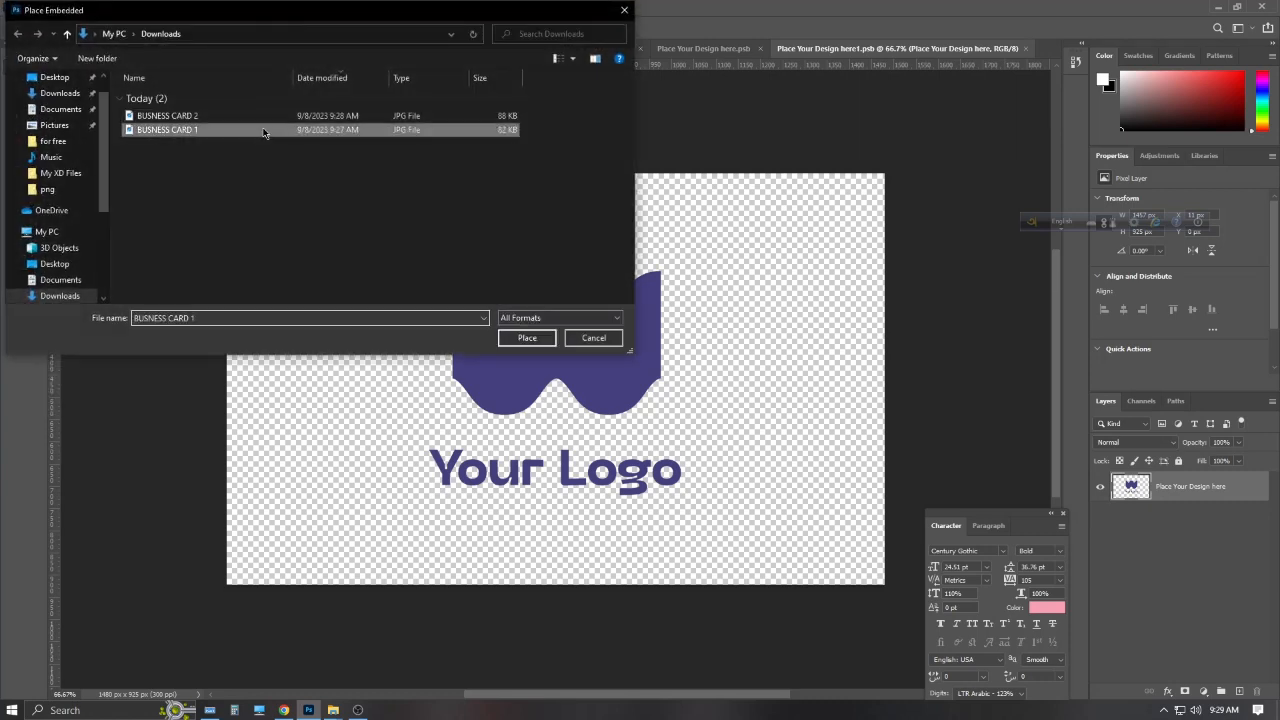
left_click(526, 338)
left_click_drag(555, 181, 555, 173)
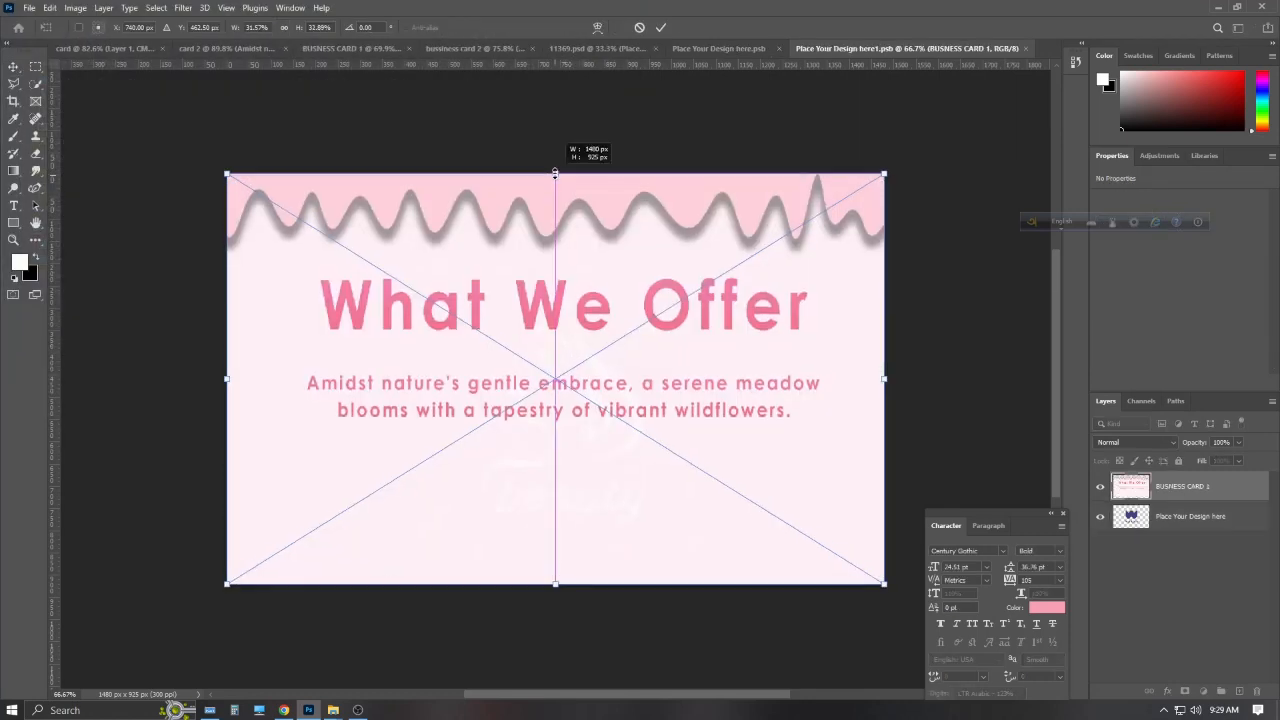
left_click(661, 27)
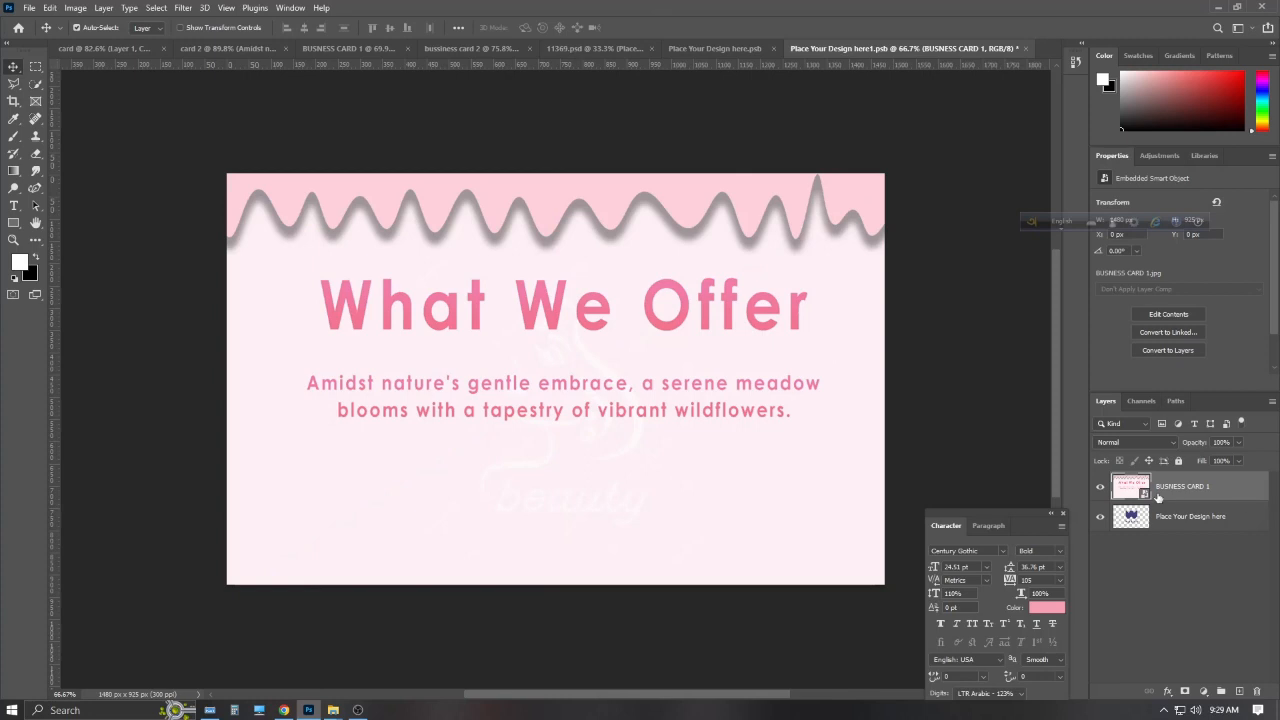
key("ctrl+s")
left_click(596, 52)
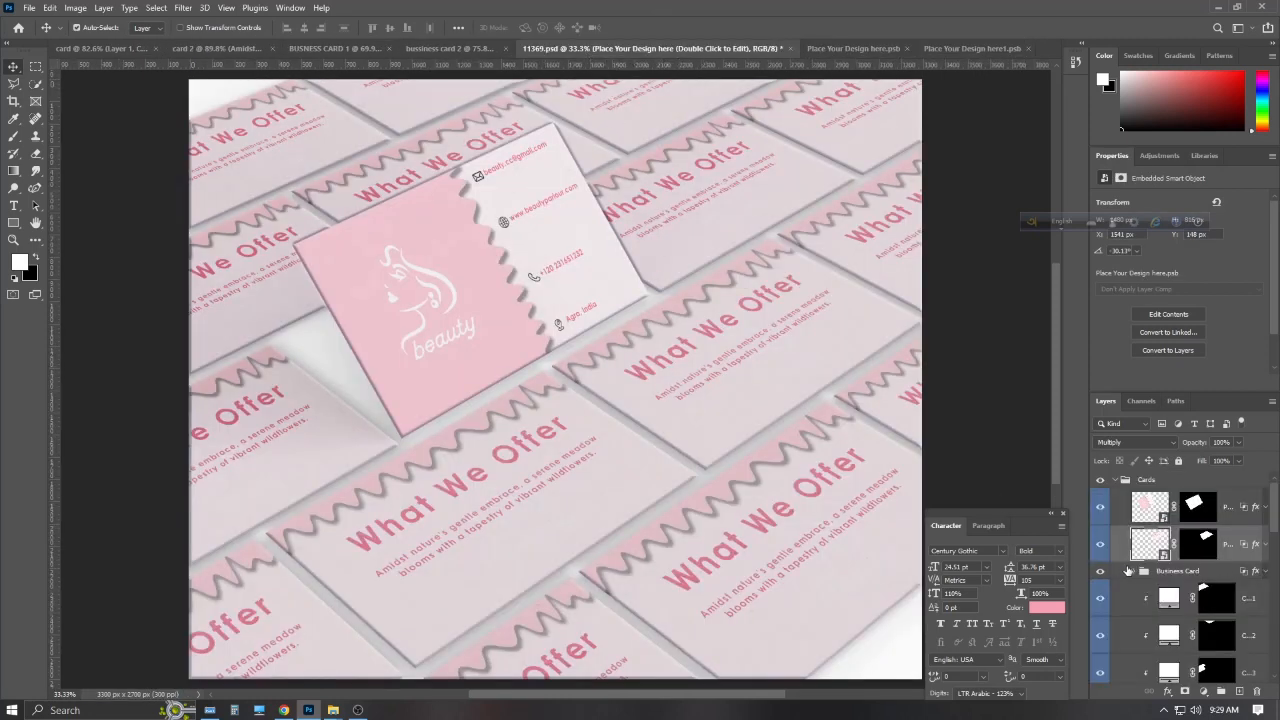
Quick-export the mockup as a JPG named 'mock up c' in Downloads
left_click(1101, 571)
left_click(1101, 571)
left_click(29, 7)
mouse_move(60, 206)
left_click(288, 214)
key("BackSpace")
left_click(60, 184)
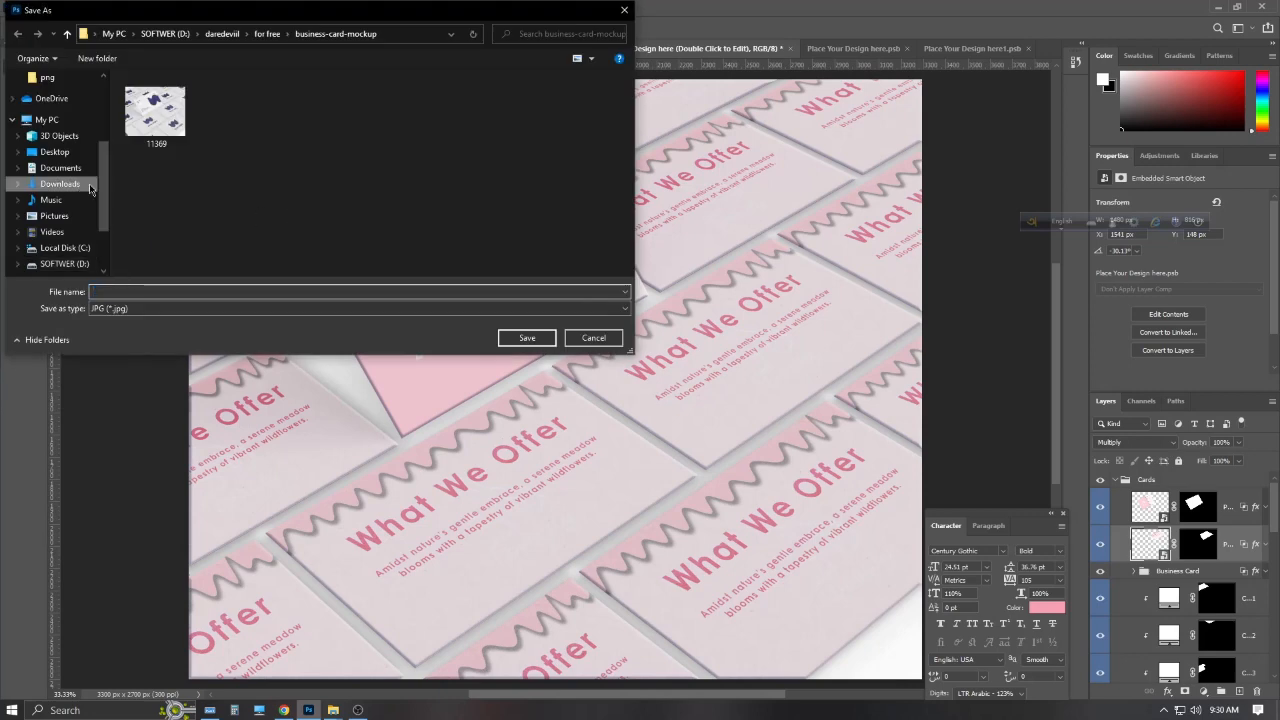
left_click(191, 291)
type("m")
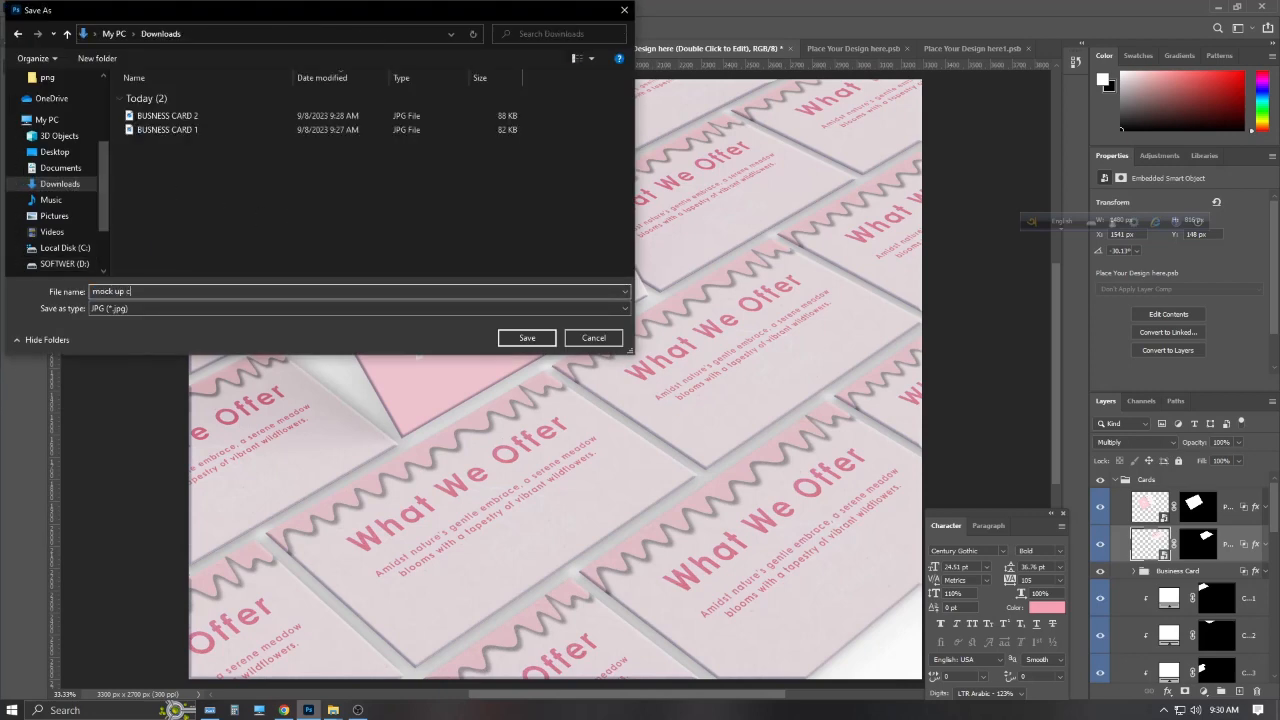
type("ock up c")
key("Return")
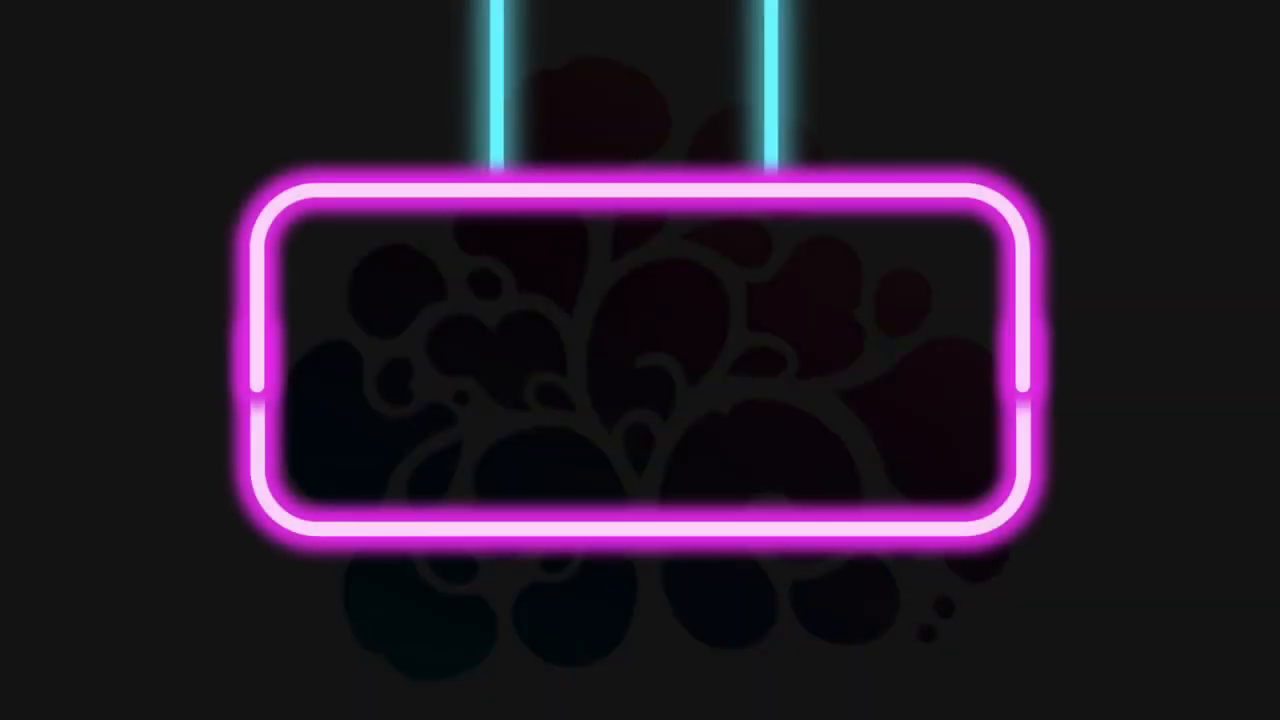